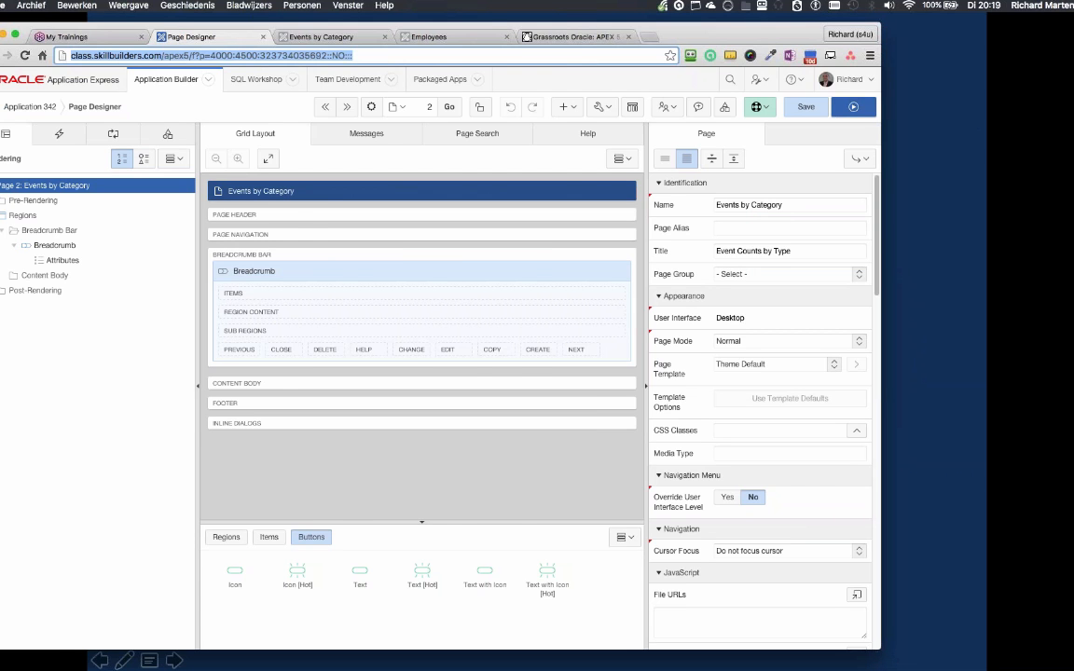
Copy the selected CSS listing from the Grassroots Oracle APEX 5 Colour Contrast post
{"action": "left_click", "coordinate": [574, 36]}
{"action": "scroll", "coordinate": [579, 228], "scroll_direction": "up", "scroll_amount": 10}
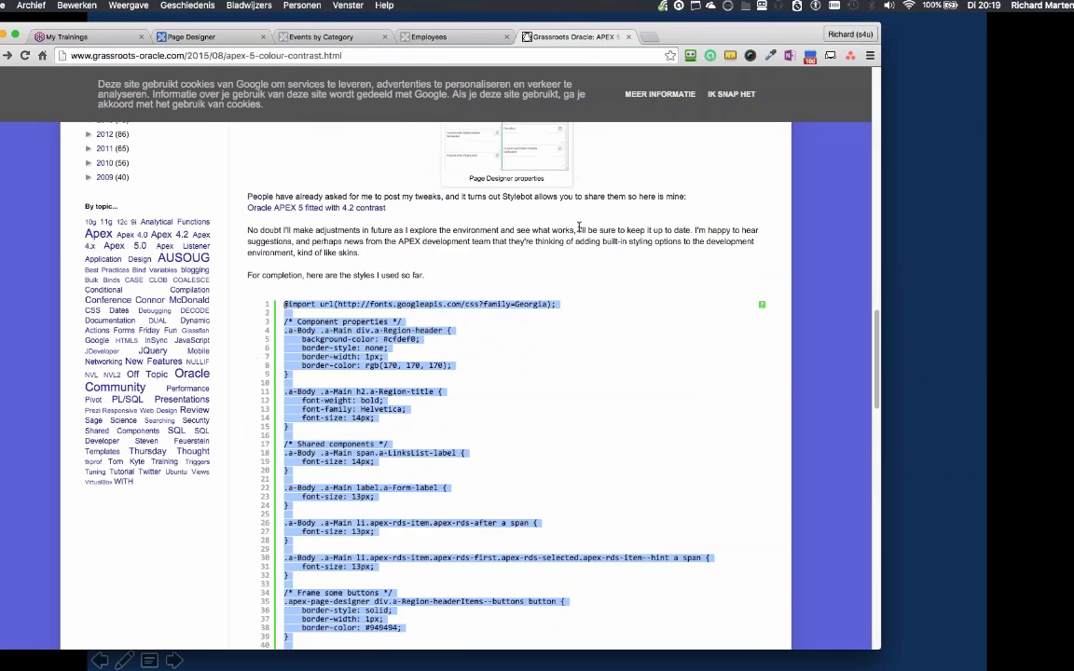
{"action": "scroll", "coordinate": [579, 228], "scroll_direction": "up", "scroll_amount": 5}
{"action": "scroll", "coordinate": [522, 270], "scroll_direction": "down", "scroll_amount": 10}
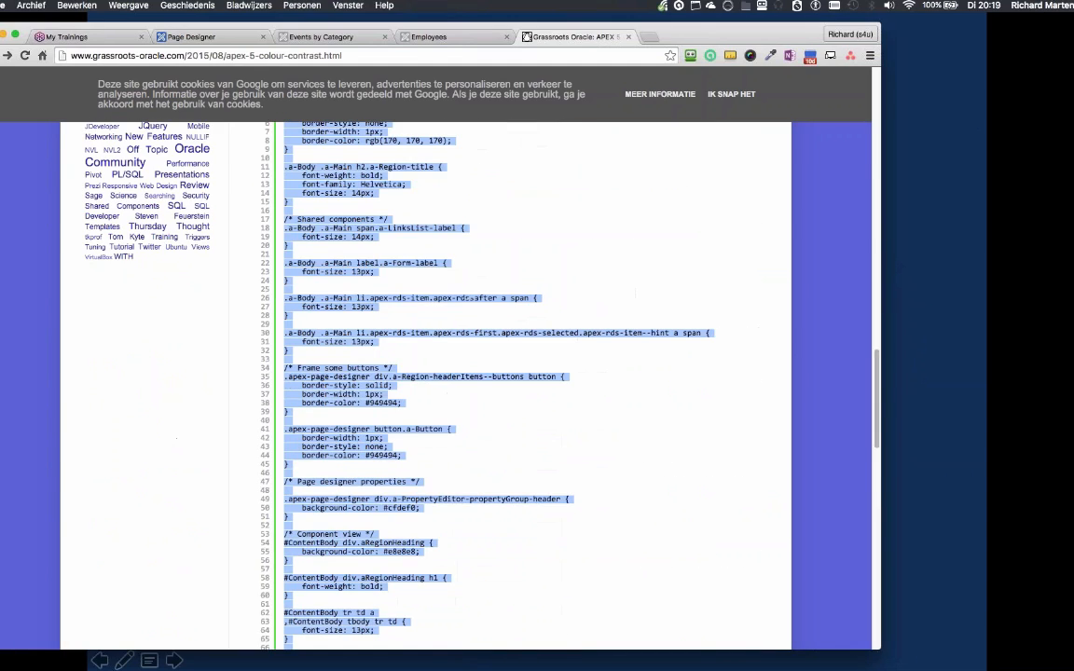
{"action": "right_click", "coordinate": [349, 224]}
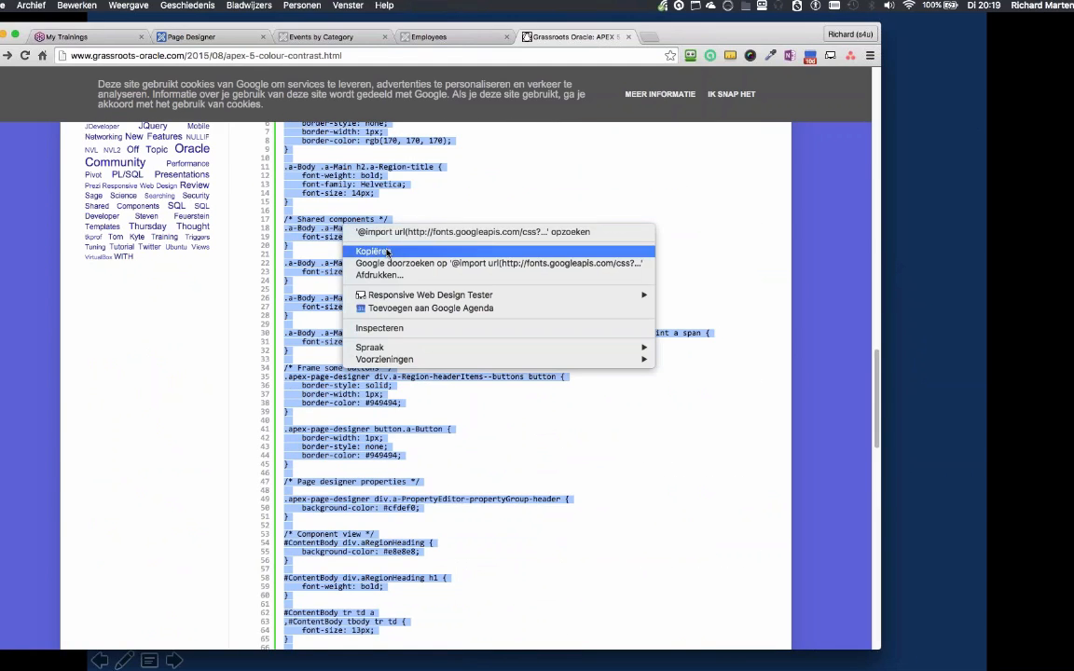
{"action": "left_click", "coordinate": [472, 251]}
Follow the post's Stylebot link to the Chrome Web Store and install the Stylebot extension
{"action": "scroll", "coordinate": [472, 251], "scroll_direction": "up", "scroll_amount": 20}
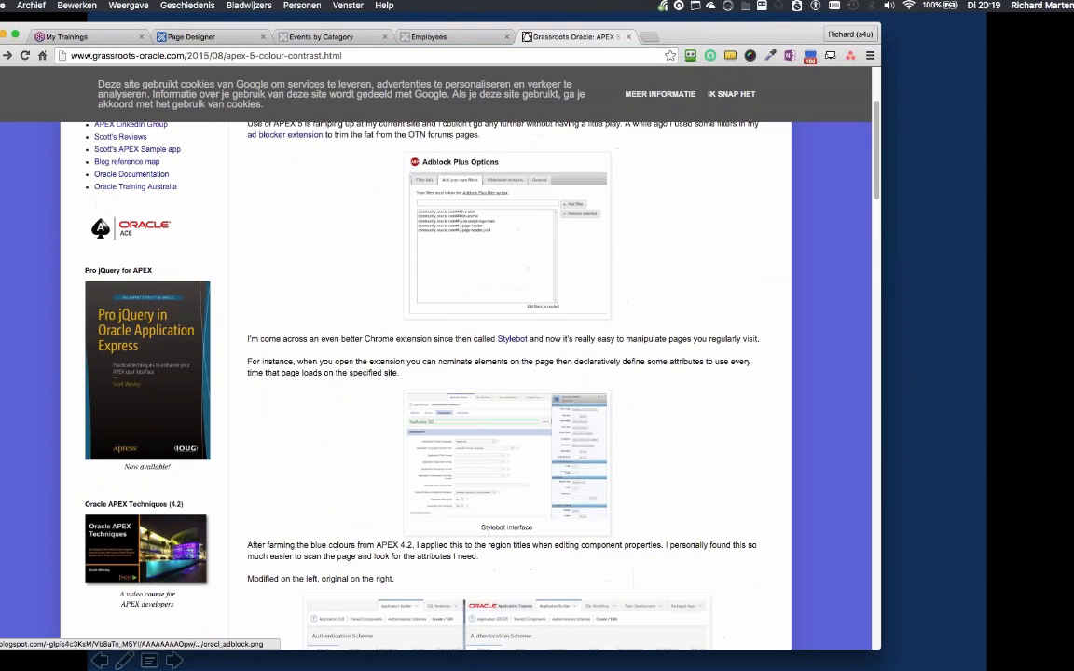
{"action": "left_click", "coordinate": [512, 339]}
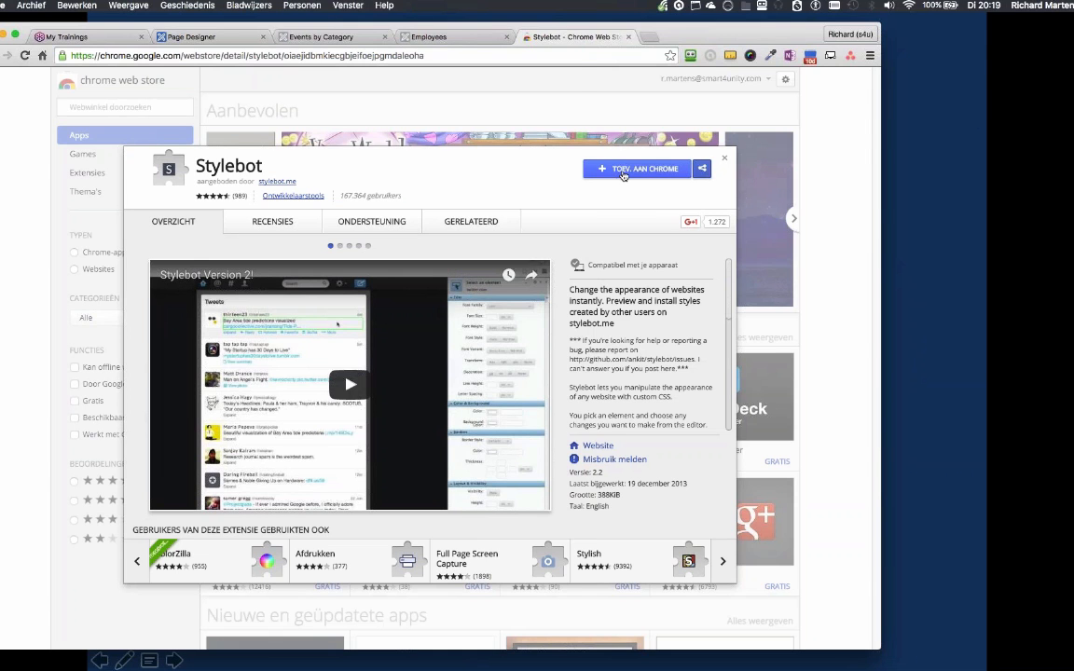
{"action": "left_click", "coordinate": [623, 173]}
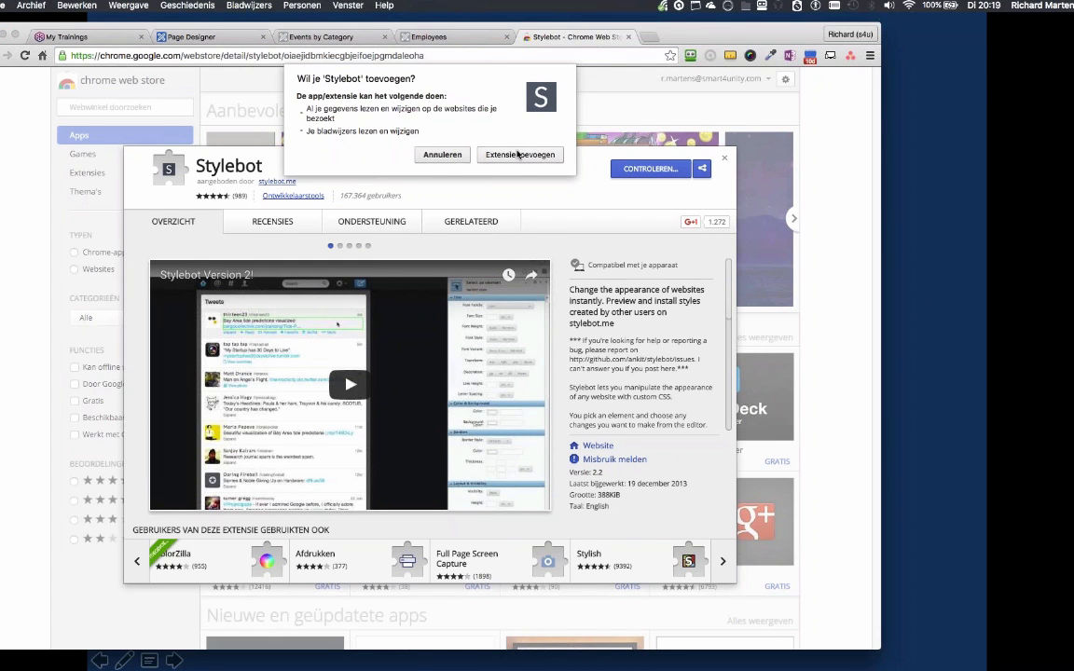
{"action": "left_click", "coordinate": [518, 154]}
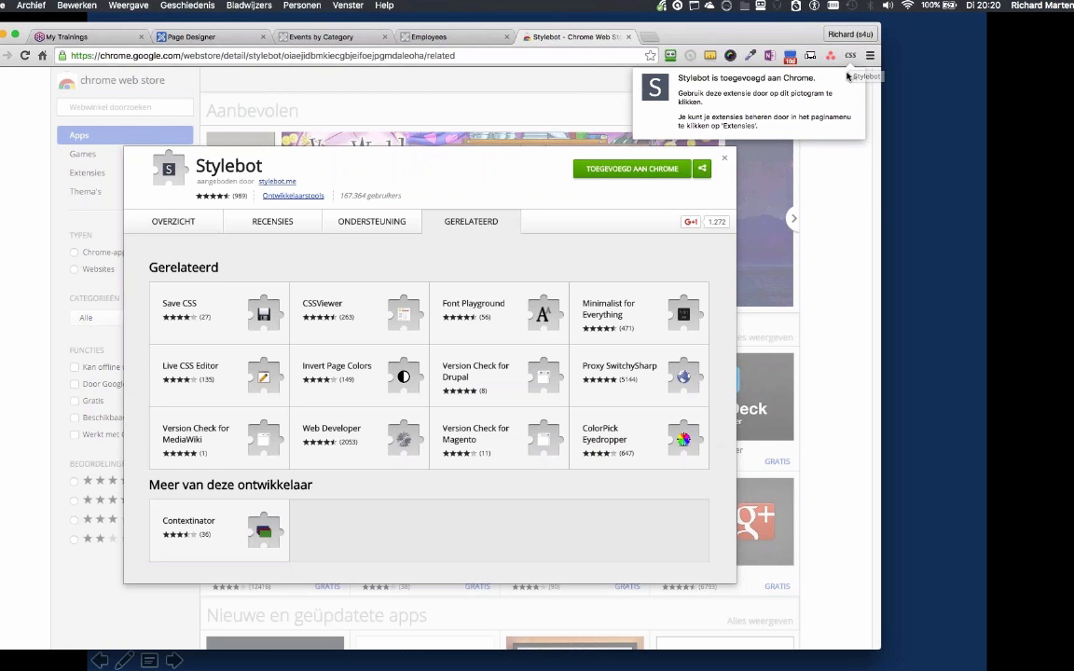
From the Page Designer page, open Stylebot's options and start a new style in the Styles section
{"action": "left_click", "coordinate": [231, 39]}
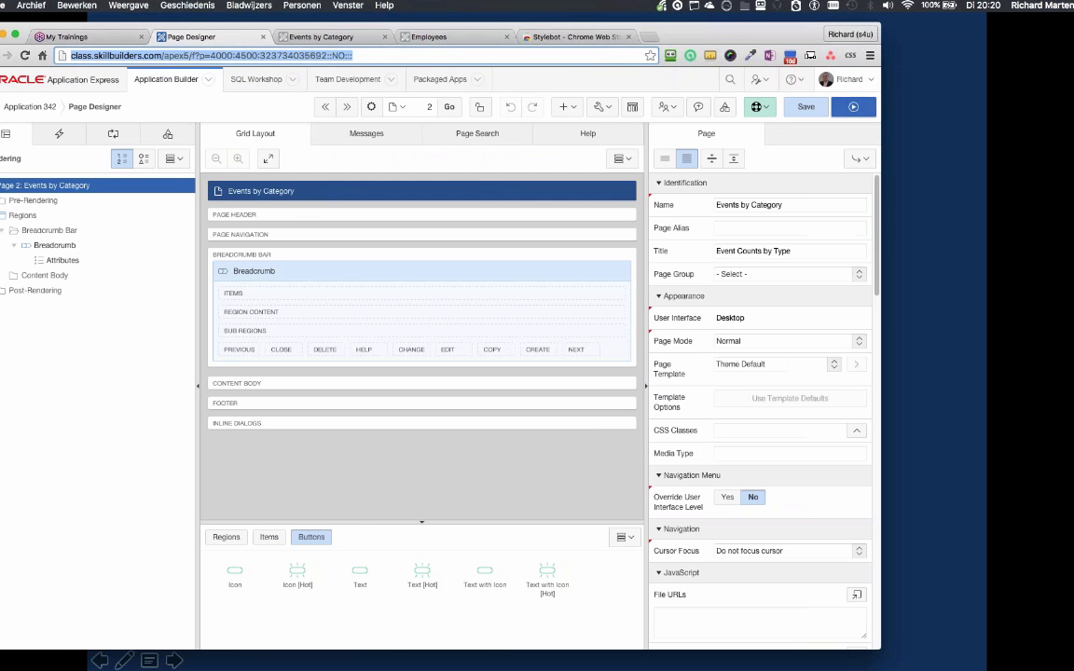
{"action": "left_click", "coordinate": [849, 56]}
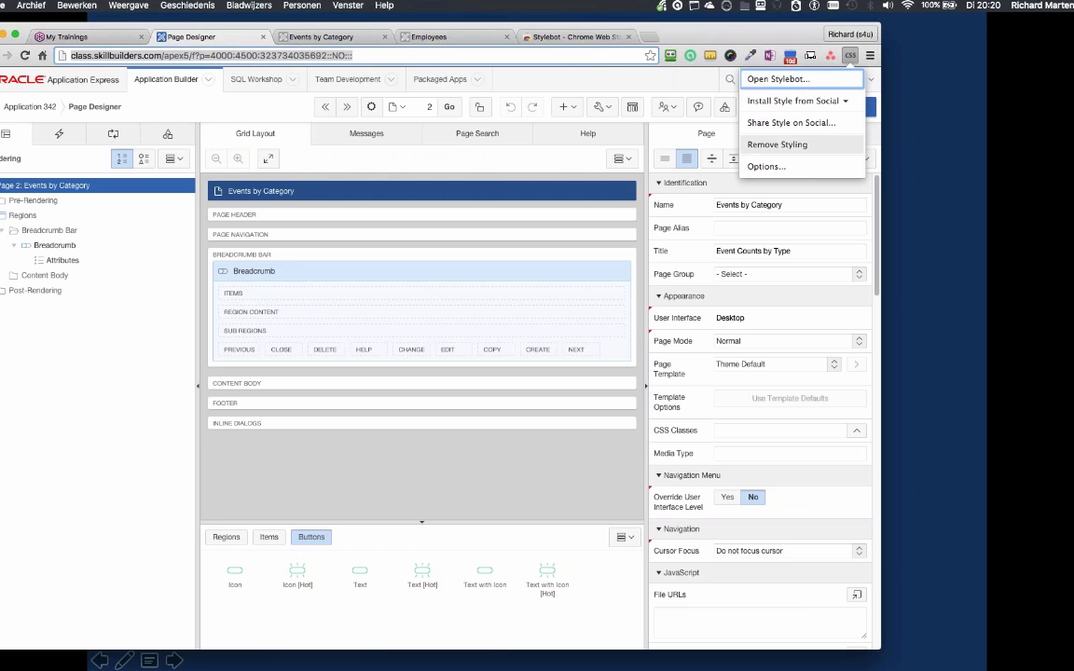
{"action": "left_click", "coordinate": [788, 167]}
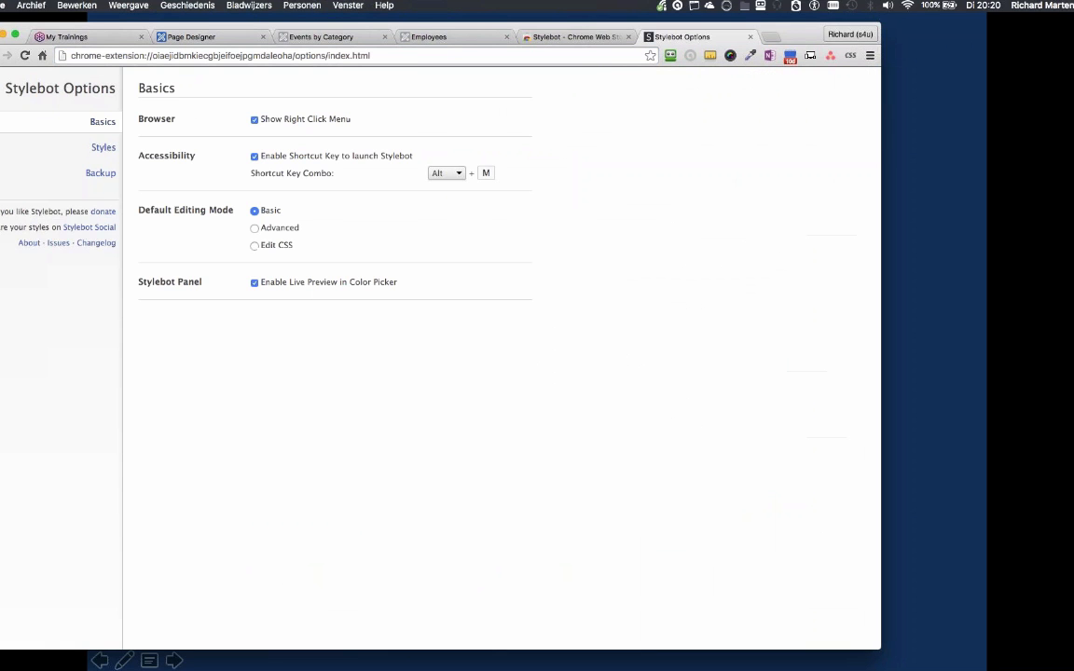
{"action": "left_click", "coordinate": [108, 151]}
{"action": "left_click", "coordinate": [295, 197]}
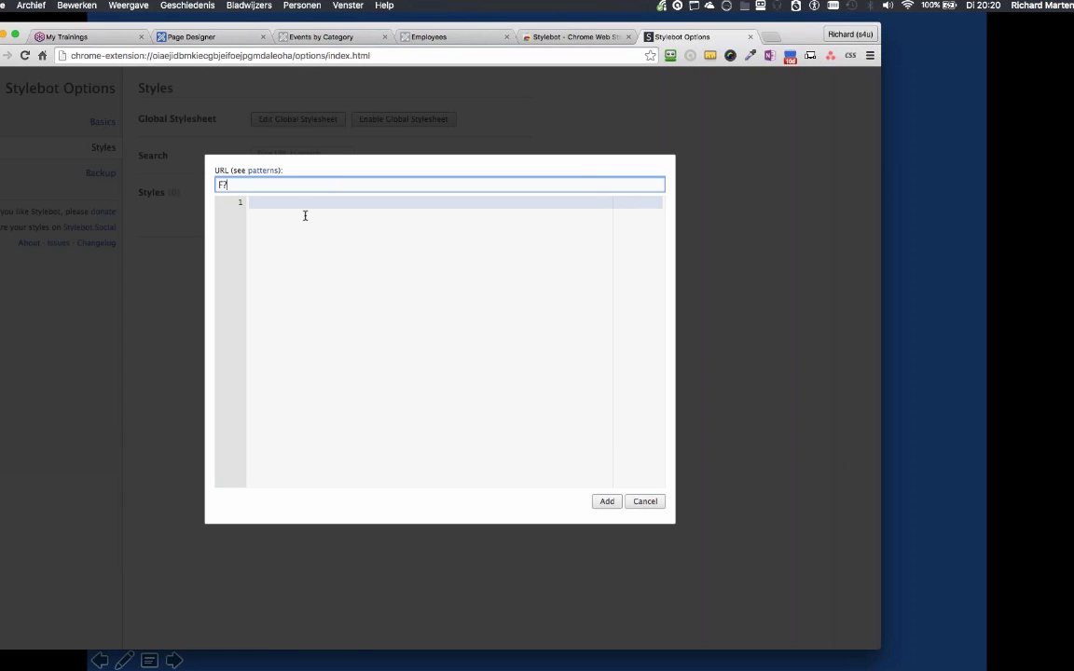
Set the new style's URL to f?p=4000:4500, paste the copied CSS as its content and add it
{"action": "key", "text": "BackSpace"}
{"action": "key", "text": "BackSpace"}
{"action": "key", "text": "BackSpace"}
{"action": "type", "text": "f?p=4000"}
{"action": "left_click", "coordinate": [304, 215]}
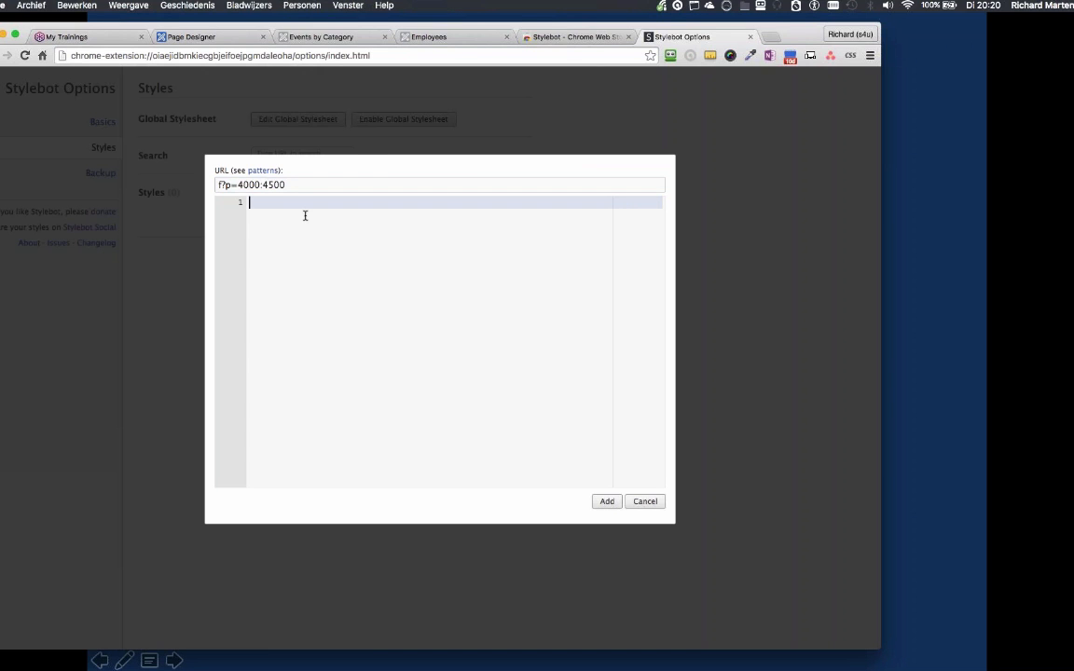
{"action": "key", "text": "super+v"}
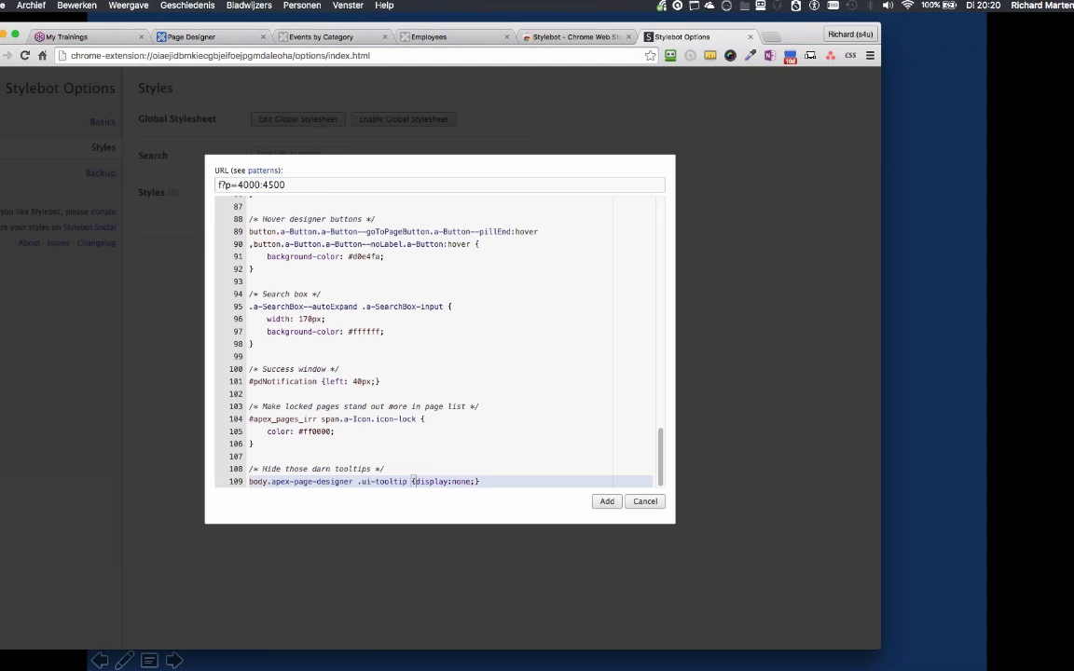
{"action": "left_click", "coordinate": [607, 501]}
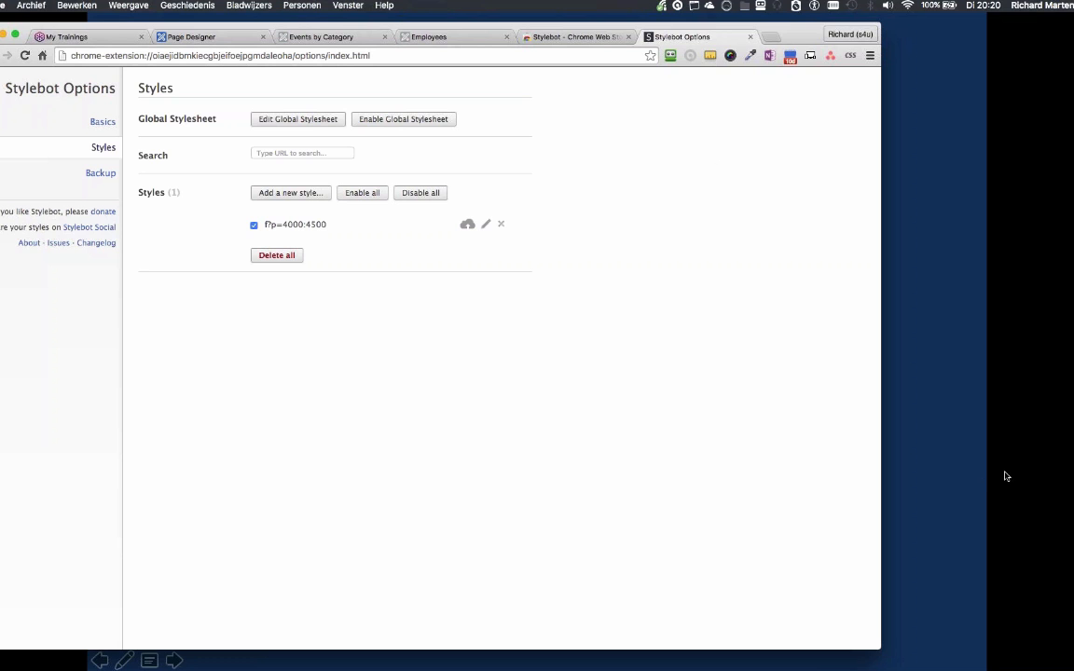
Return to the Grassroots Oracle post and review its full CSS listing through the last rule
{"action": "left_click", "coordinate": [559, 36]}
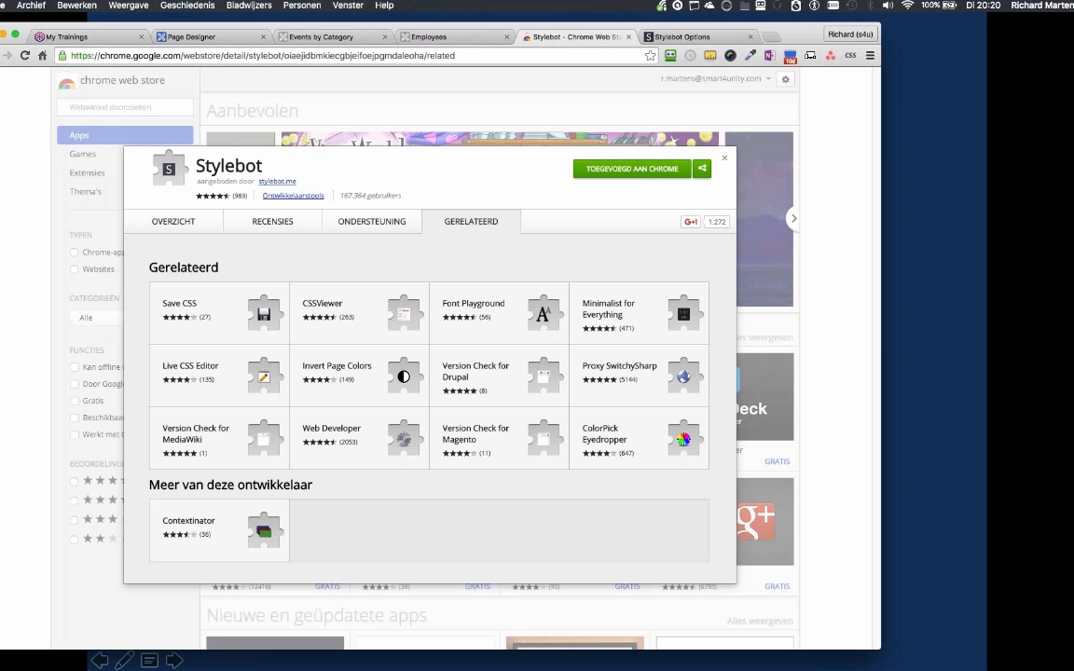
{"action": "left_click", "coordinate": [7, 55]}
{"action": "left_click", "coordinate": [7, 55]}
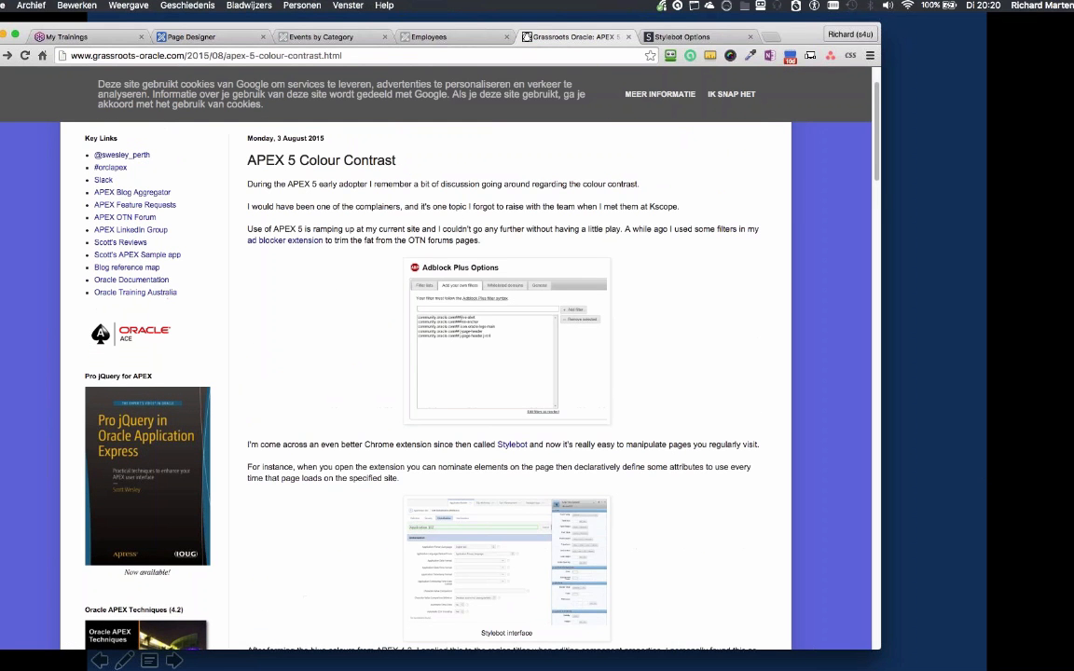
{"action": "scroll", "coordinate": [506, 466], "scroll_direction": "down", "scroll_amount": 10}
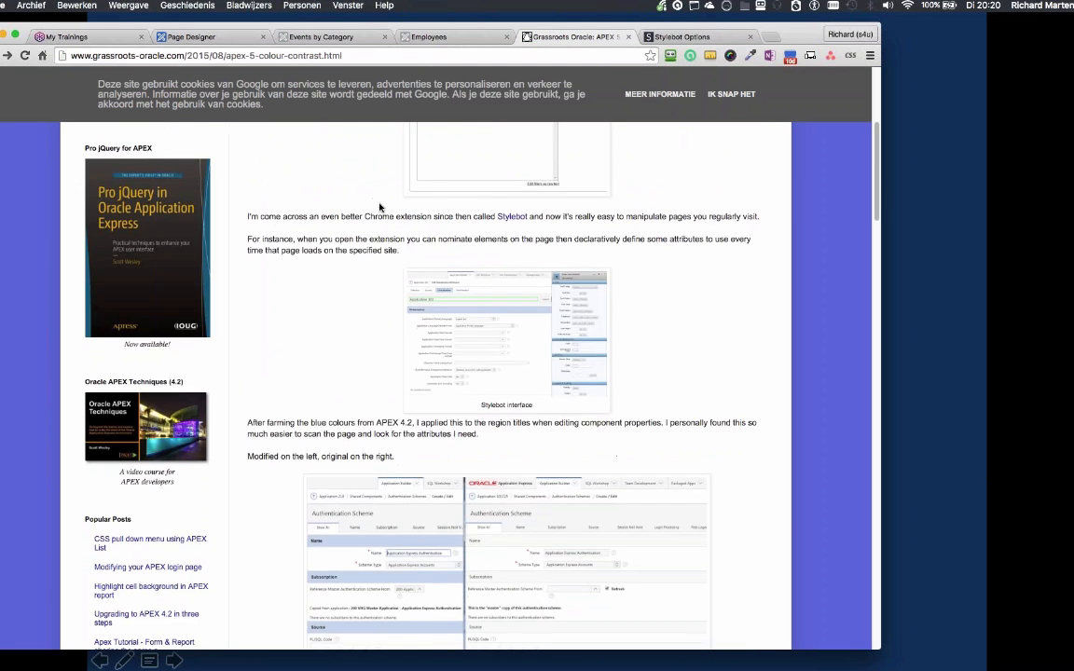
{"action": "scroll", "coordinate": [507, 419], "scroll_direction": "down", "scroll_amount": 15}
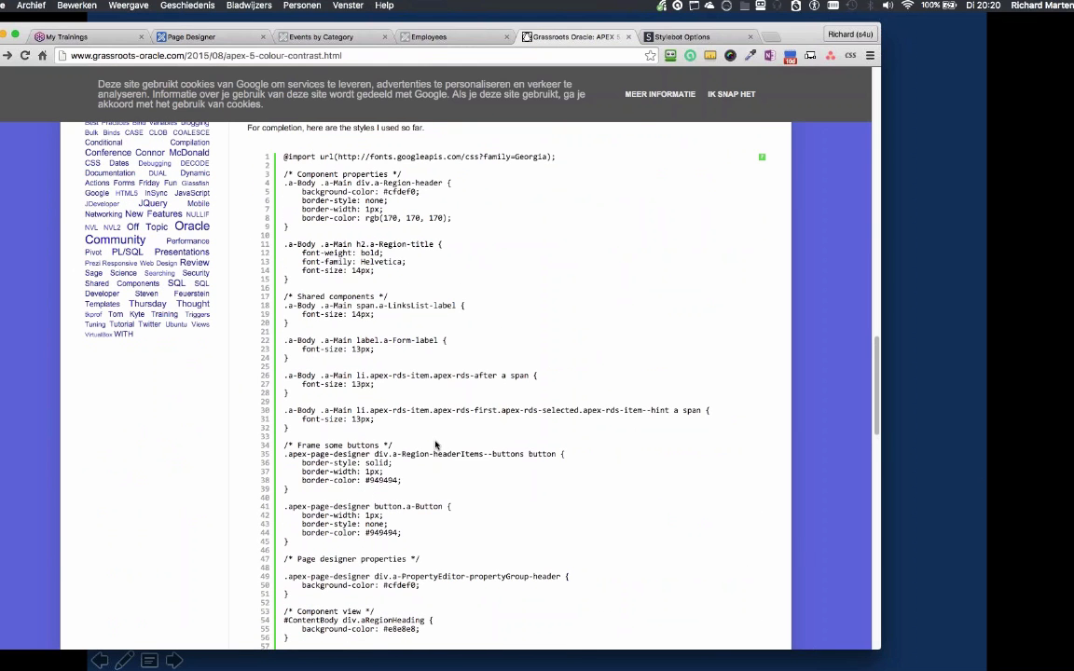
{"action": "scroll", "coordinate": [435, 446], "scroll_direction": "down", "scroll_amount": 10}
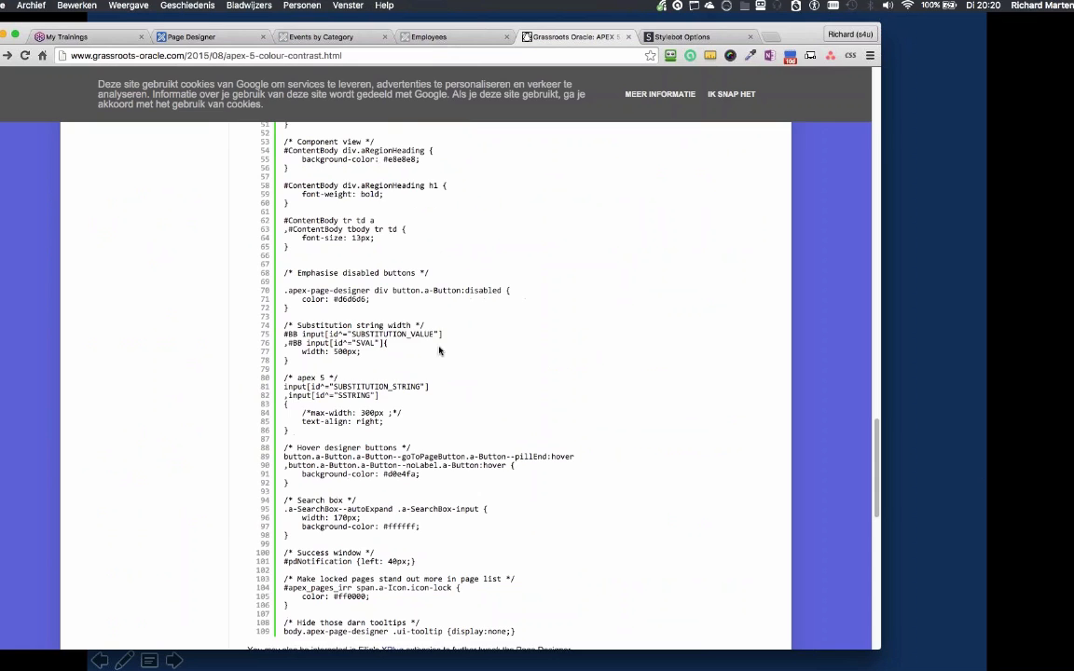
Reload Page Designer and examine the styling of the property group headers
{"action": "key", "text": "super+2"}
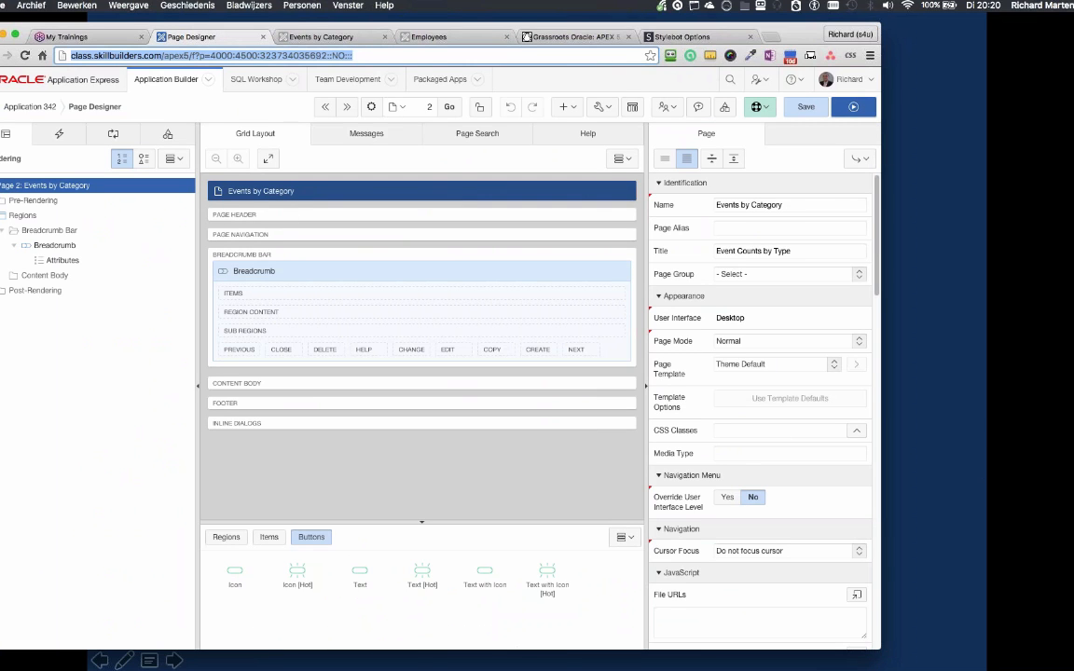
{"action": "key", "text": "super+r"}
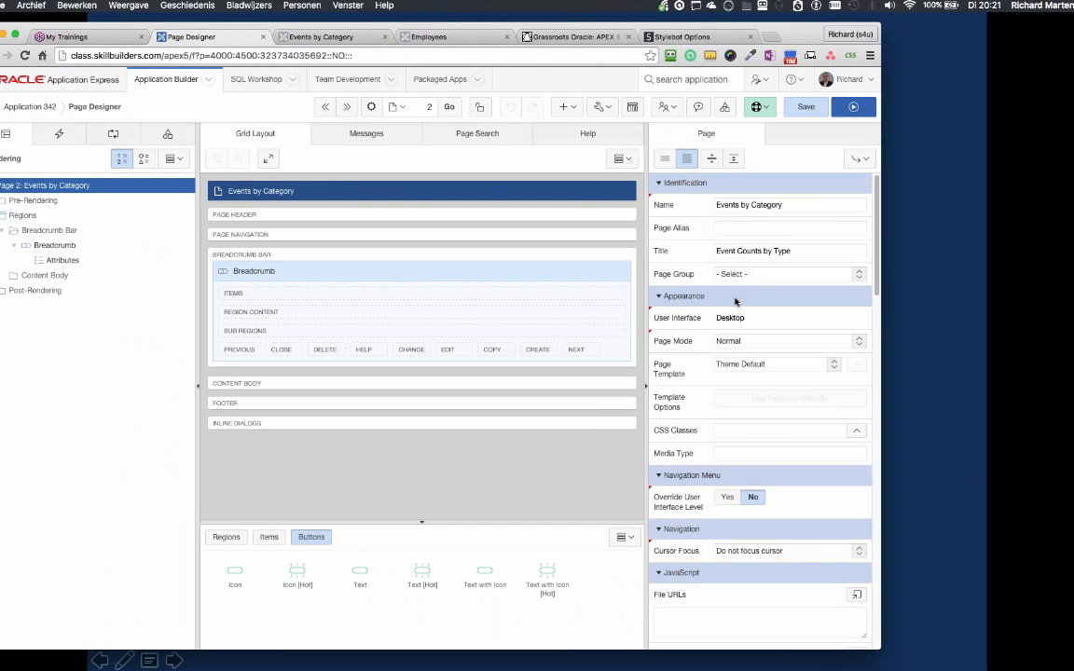
{"action": "scroll", "coordinate": [735, 302], "scroll_direction": "down", "scroll_amount": 3}
{"action": "scroll", "coordinate": [734, 301], "scroll_direction": "up", "scroll_amount": 3}
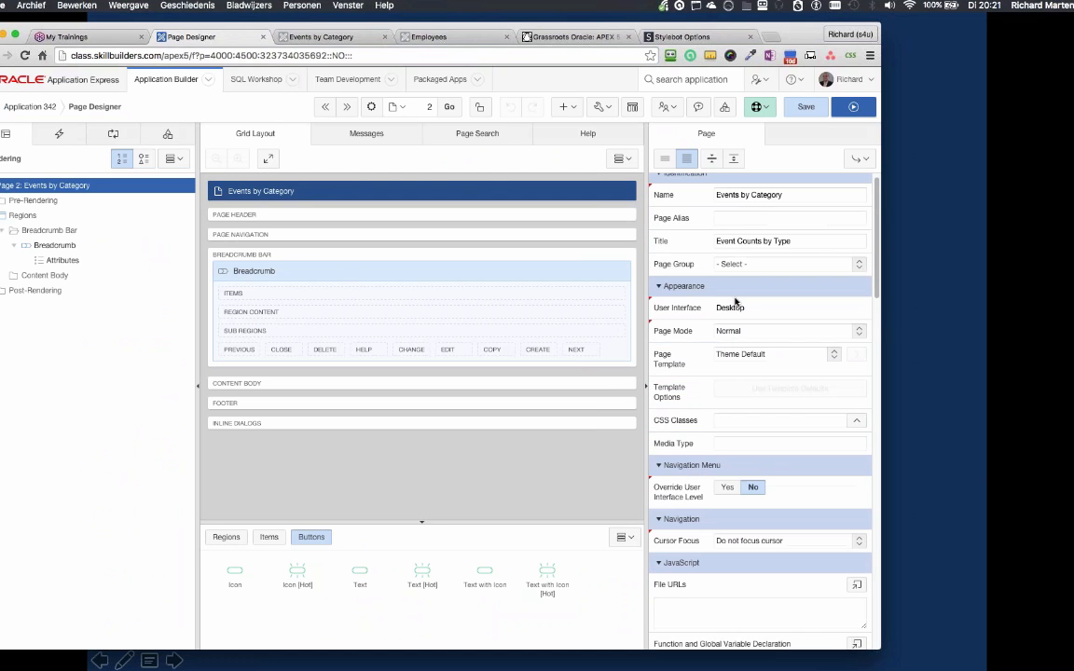
{"action": "scroll", "coordinate": [734, 301], "scroll_direction": "down", "scroll_amount": 8}
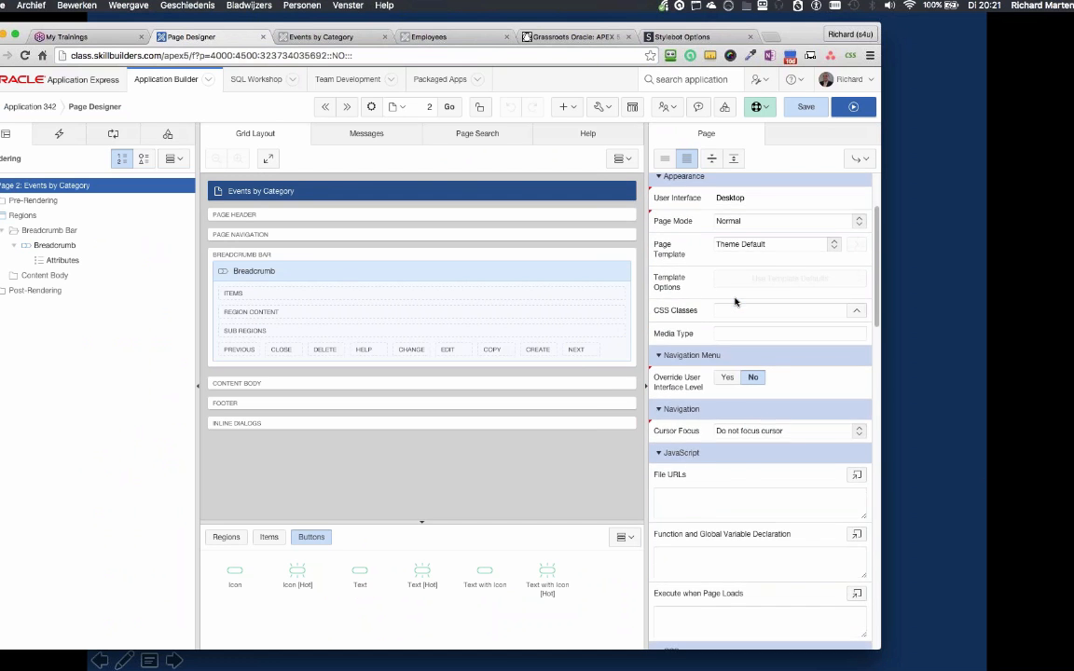
{"action": "scroll", "coordinate": [761, 408], "scroll_direction": "up", "scroll_amount": 8}
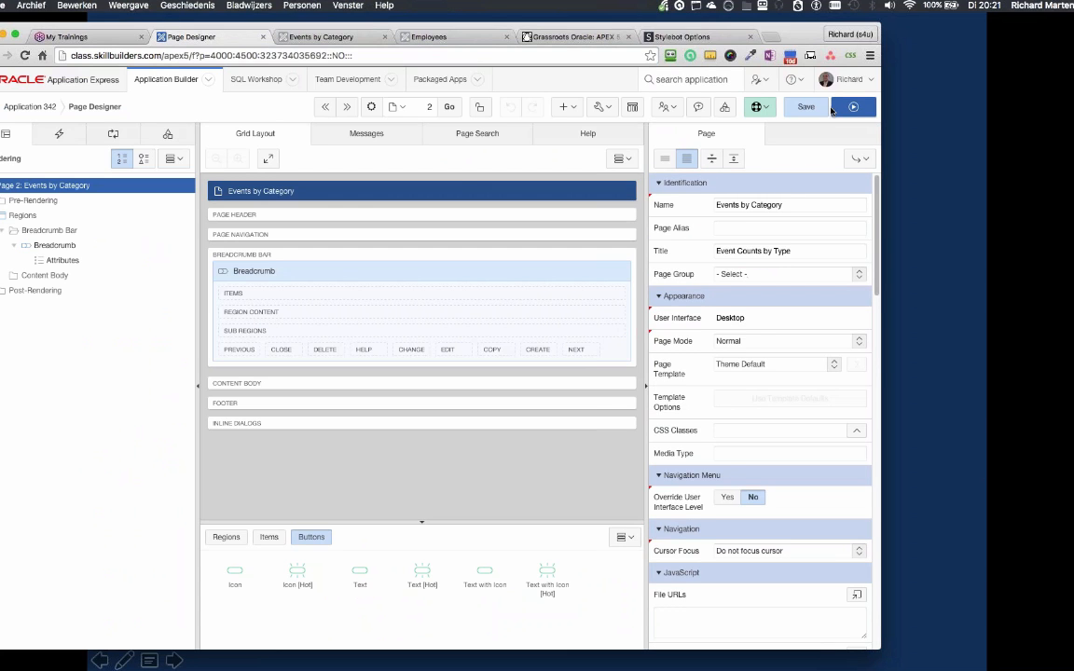
Remove the Stylebot styling from the Page Designer page
{"action": "left_click", "coordinate": [851, 57]}
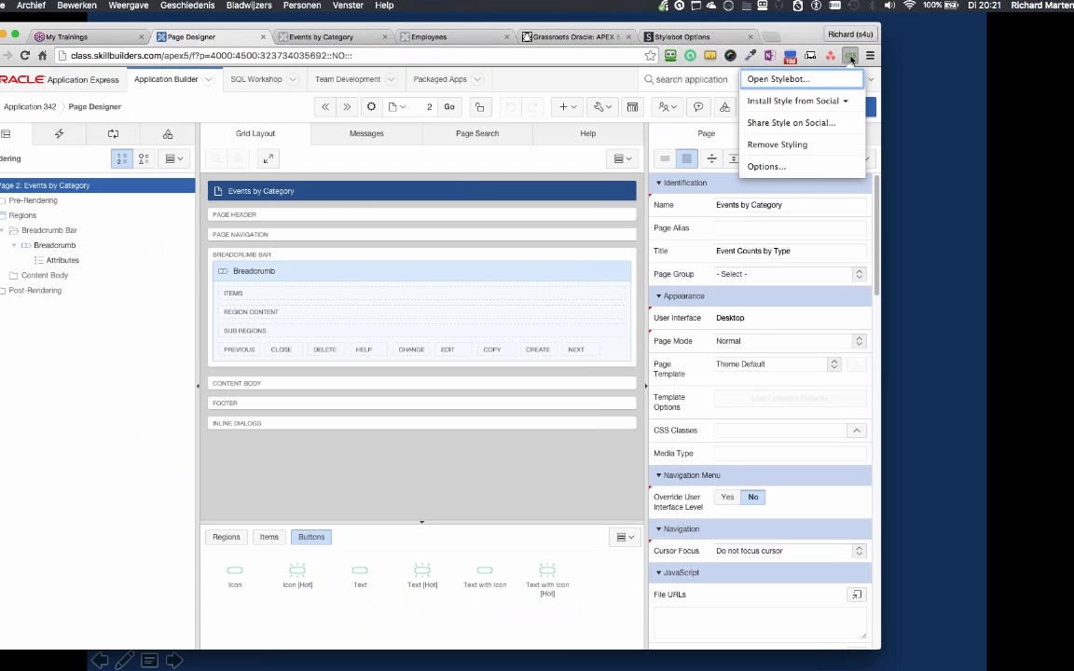
{"action": "left_click", "coordinate": [814, 147]}
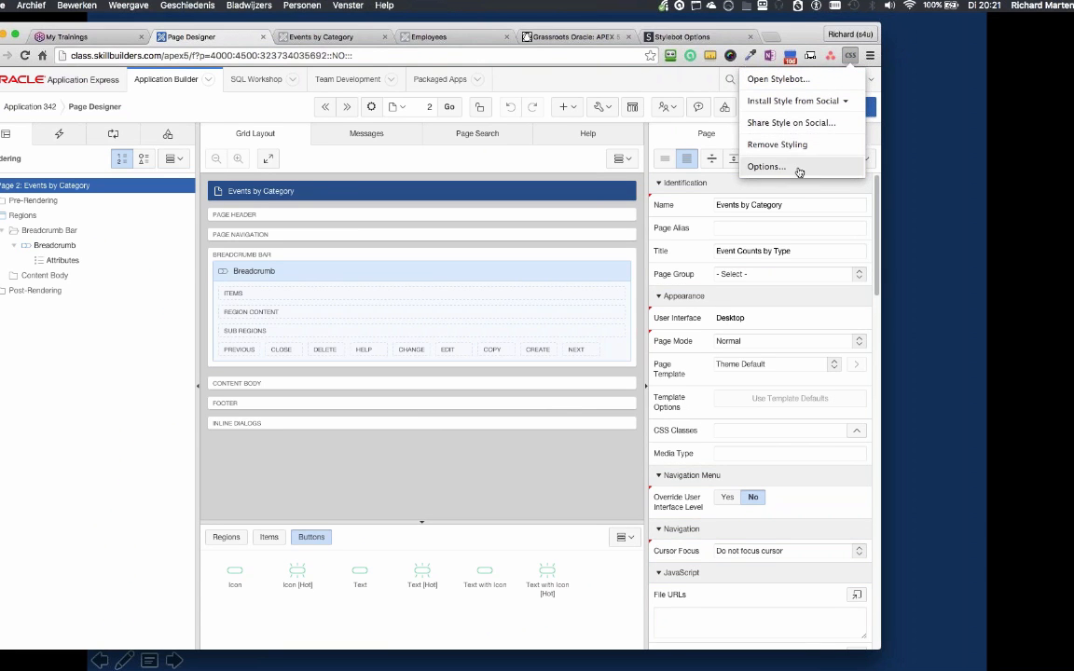
In Stylebot's options, add a new style for the URL f?p=4000:4500 containing the copied CSS
{"action": "left_click", "coordinate": [799, 170]}
{"action": "left_click", "coordinate": [103, 147]}
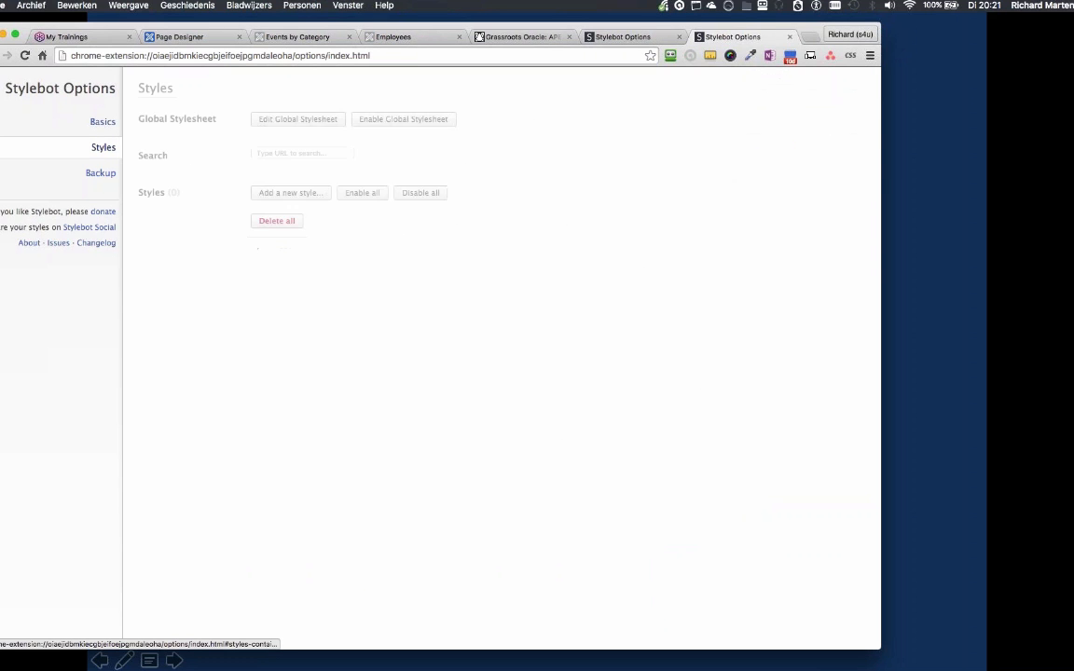
{"action": "left_click", "coordinate": [290, 193]}
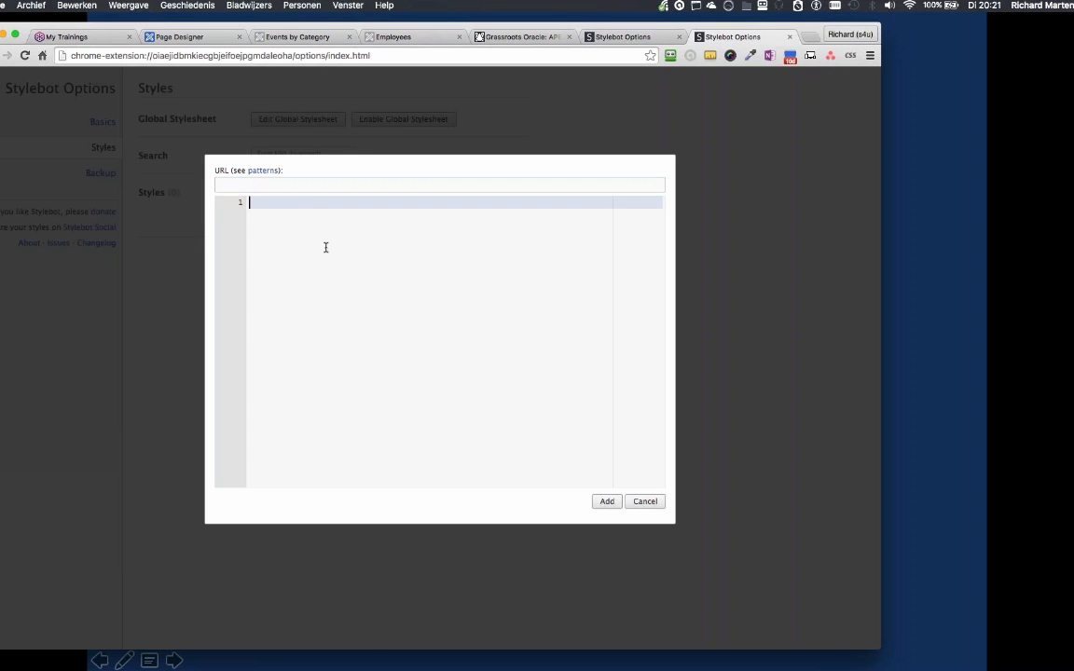
{"action": "key", "text": "ctrl+v"}
{"action": "left_click", "coordinate": [266, 184]}
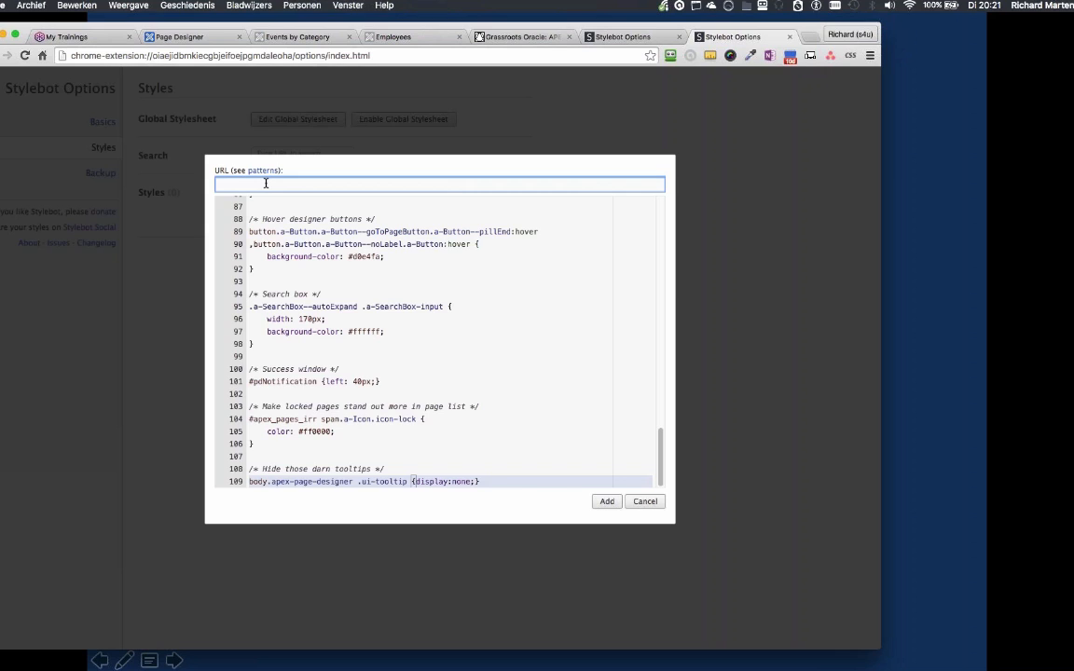
{"action": "type", "text": "f?p=4000:4500"}
{"action": "left_click", "coordinate": [607, 501]}
Return to Page Designer, collapse all of the page's property groups and reload the page to apply the style
{"action": "left_click", "coordinate": [185, 37]}
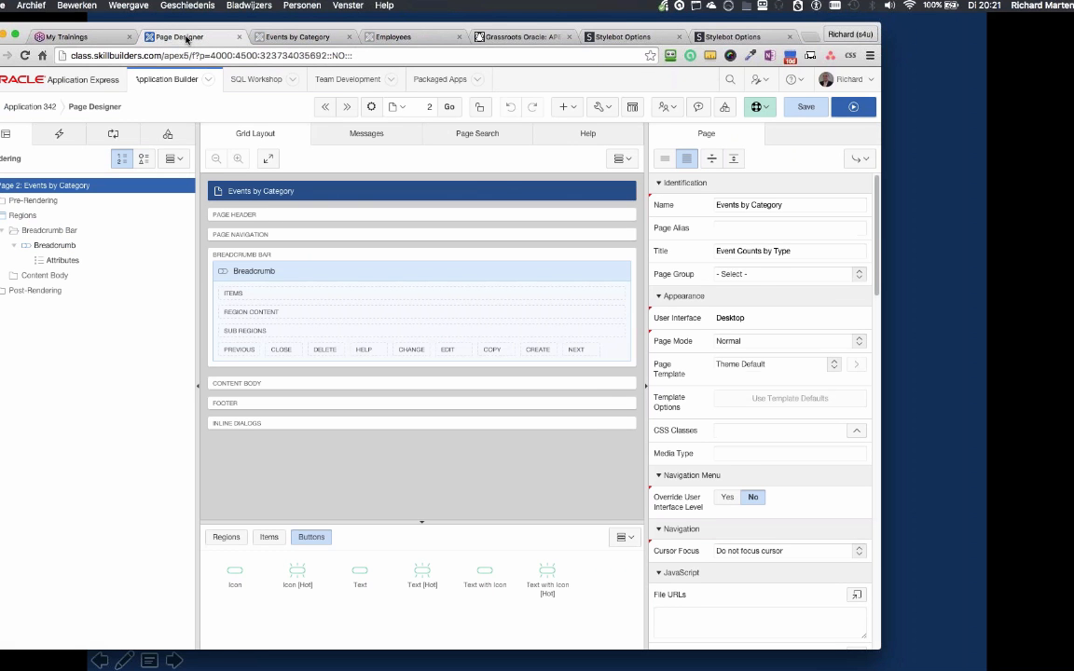
{"action": "scroll", "coordinate": [760, 295], "scroll_direction": "down", "scroll_amount": 2}
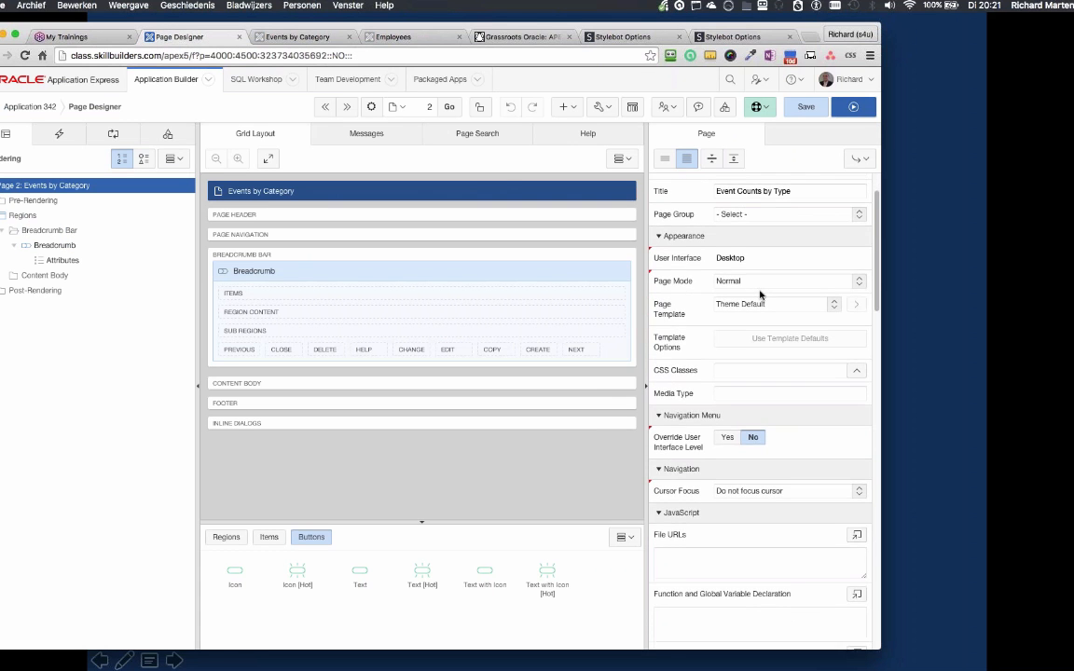
{"action": "scroll", "coordinate": [746, 280], "scroll_direction": "up", "scroll_amount": 2}
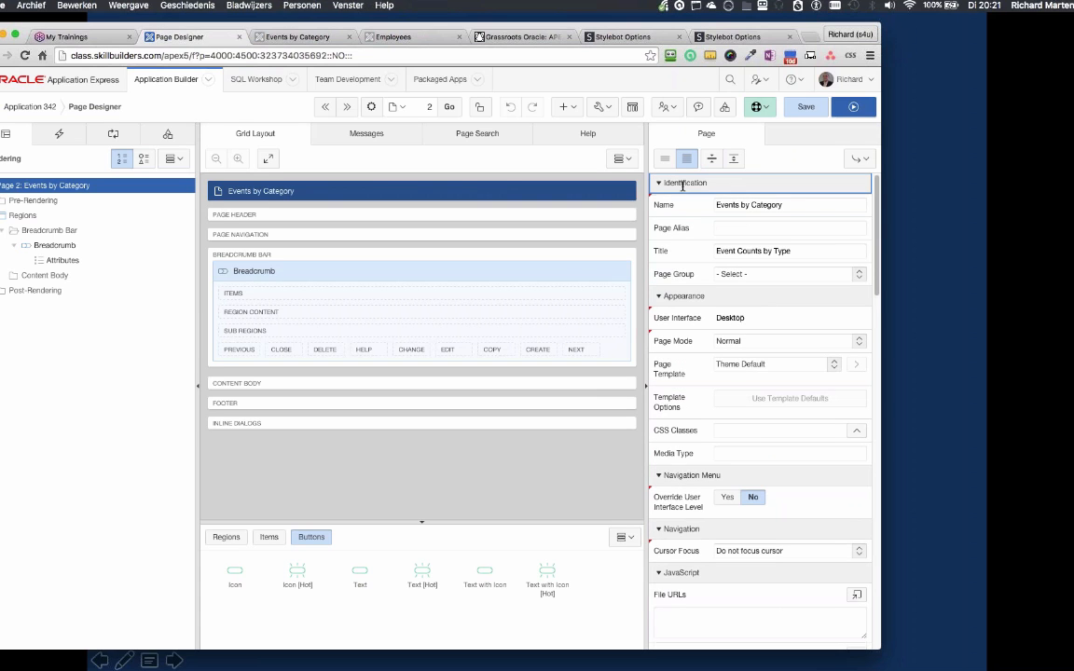
{"action": "left_click", "coordinate": [657, 183]}
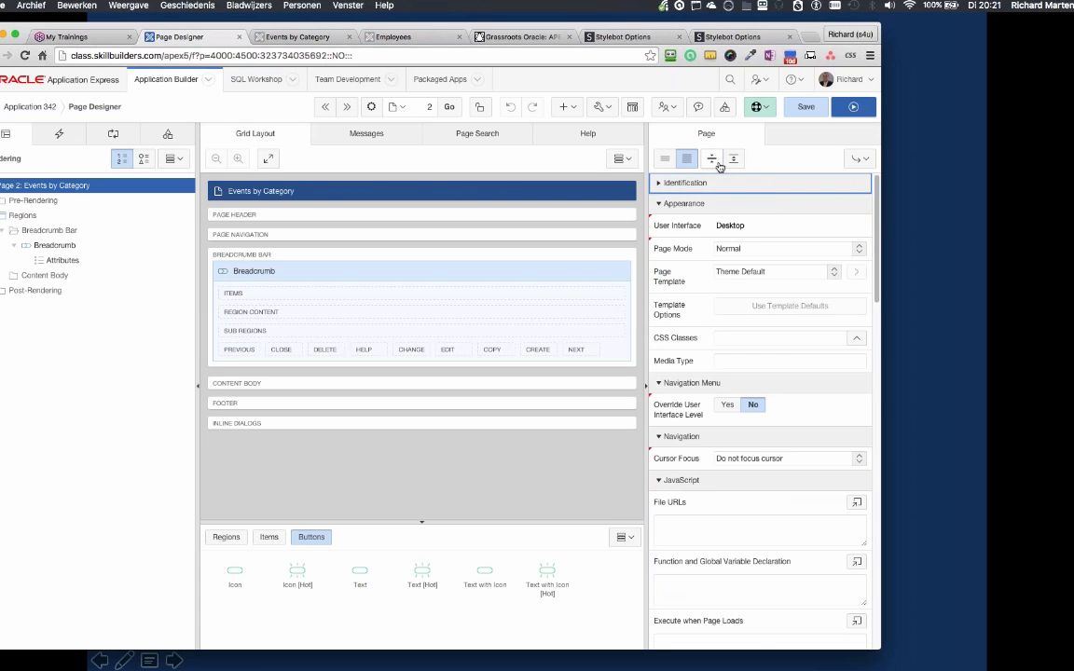
{"action": "left_click", "coordinate": [712, 159]}
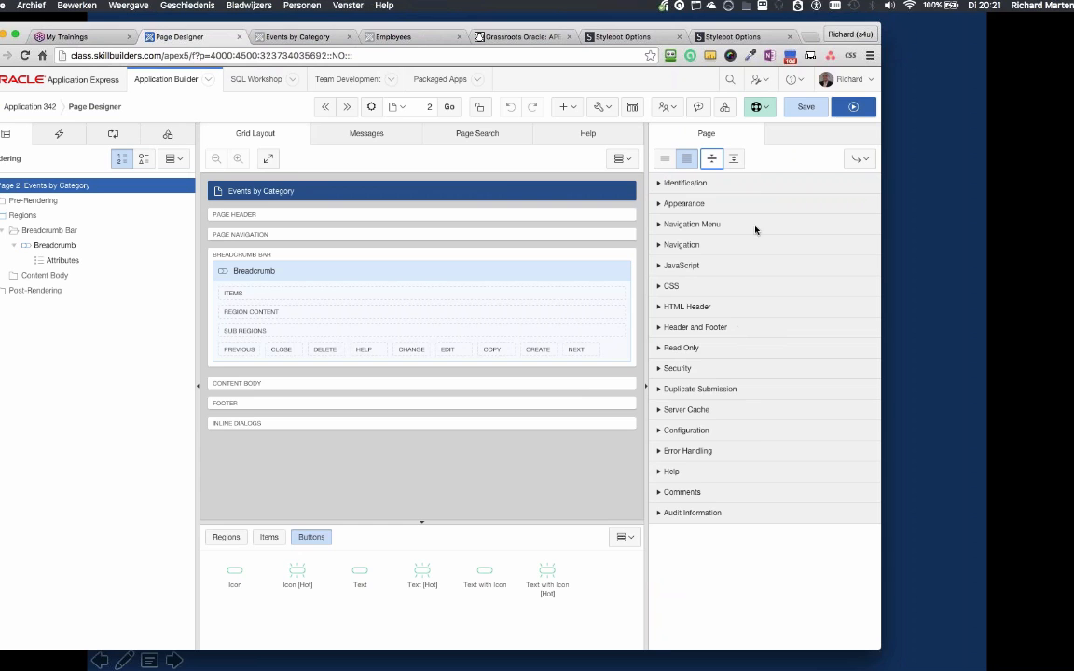
{"action": "left_click", "coordinate": [24, 55]}
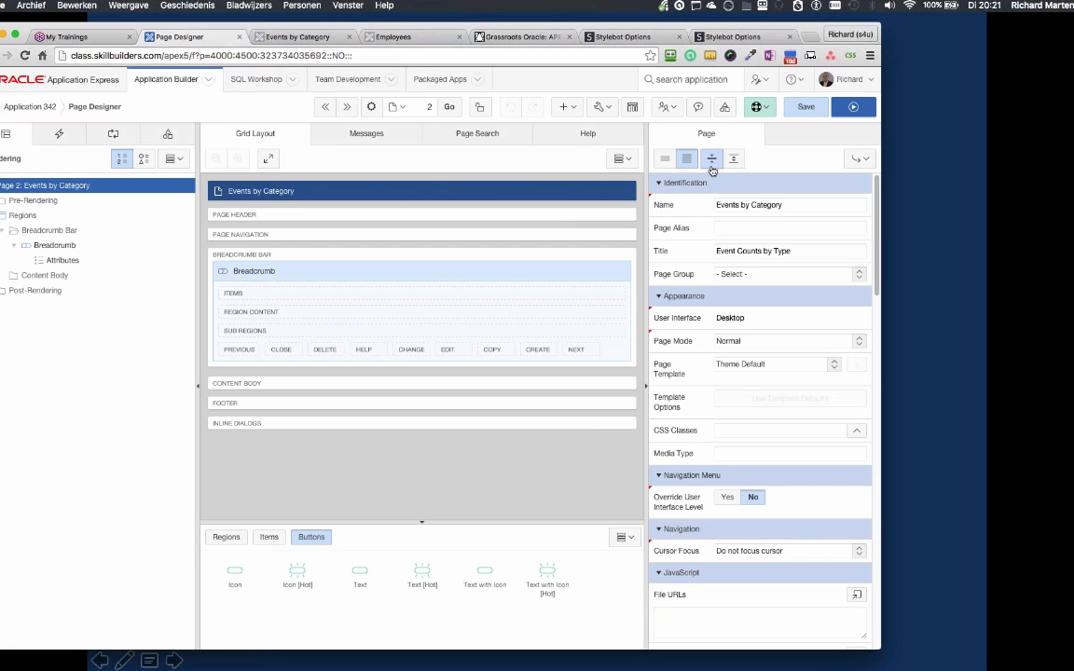
Collapse all property groups of the page and expand only Identification, Appearance and Navigation Menu to check the header colours
{"action": "left_click", "coordinate": [711, 159]}
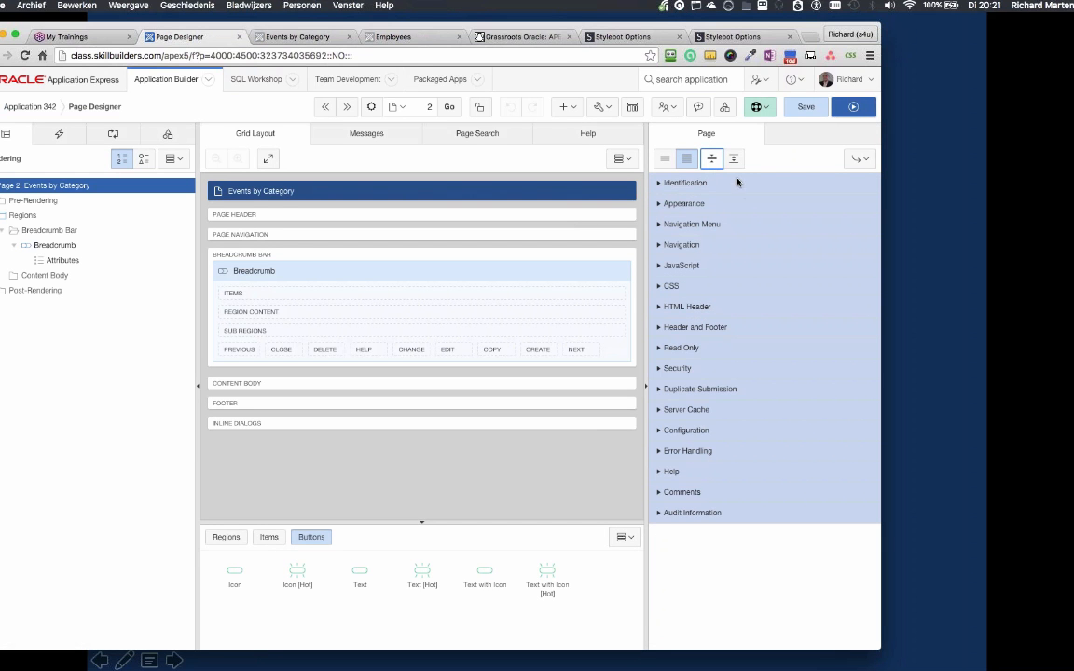
{"action": "left_click", "coordinate": [660, 183]}
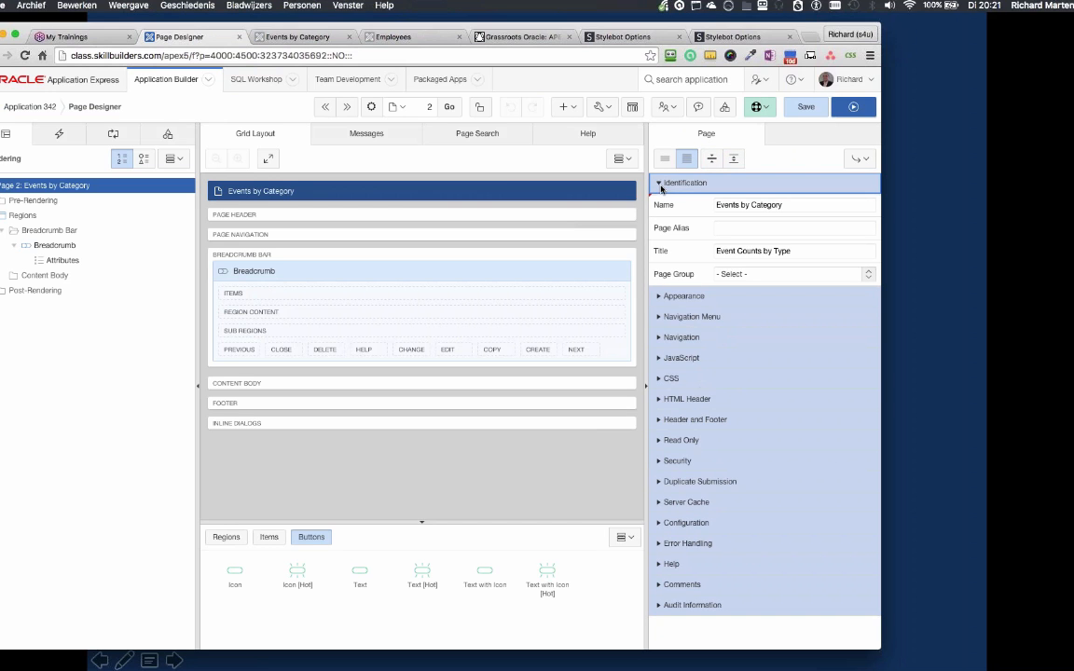
{"action": "left_click", "coordinate": [661, 296]}
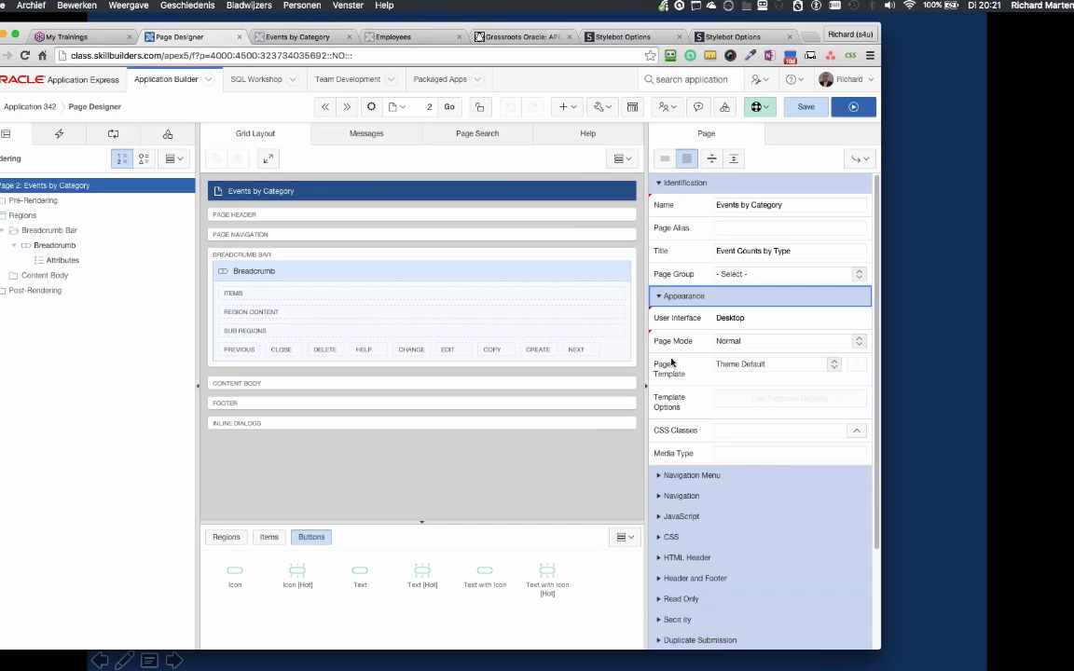
{"action": "left_click", "coordinate": [662, 476]}
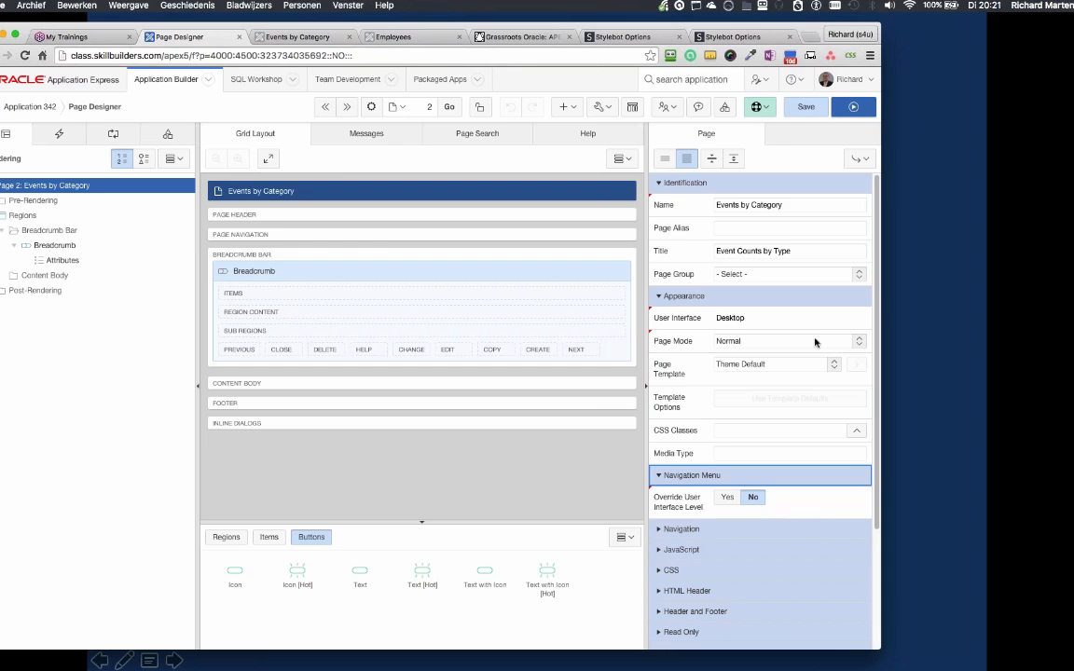
Enable Xplug's option to dock the Page Designer grid on the right side
{"action": "left_click", "coordinate": [760, 106]}
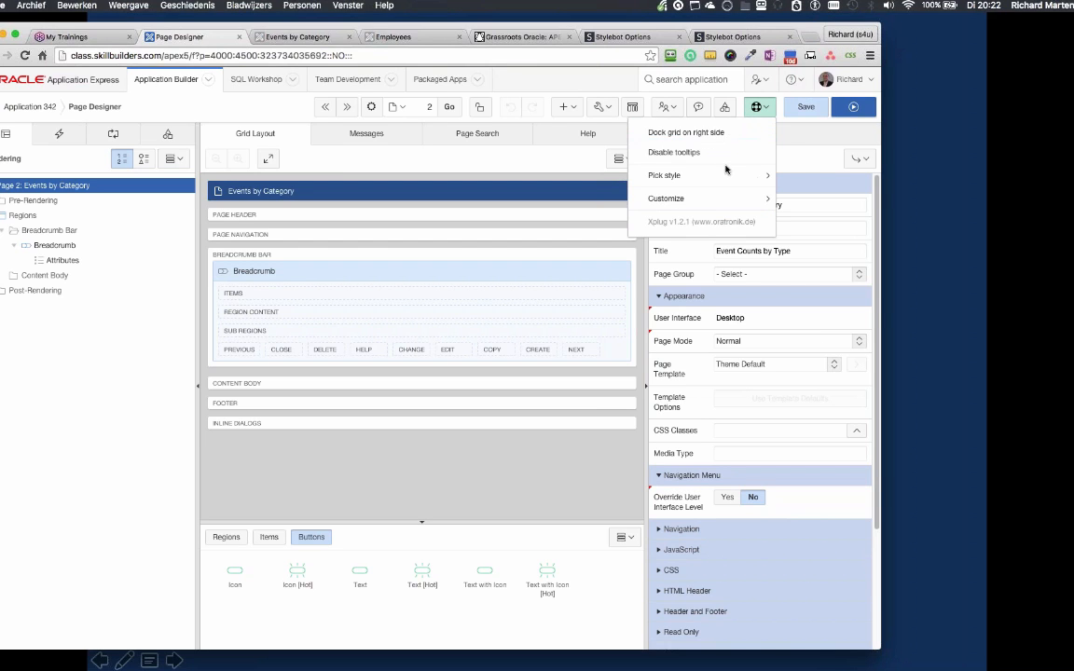
{"action": "left_click", "coordinate": [728, 141]}
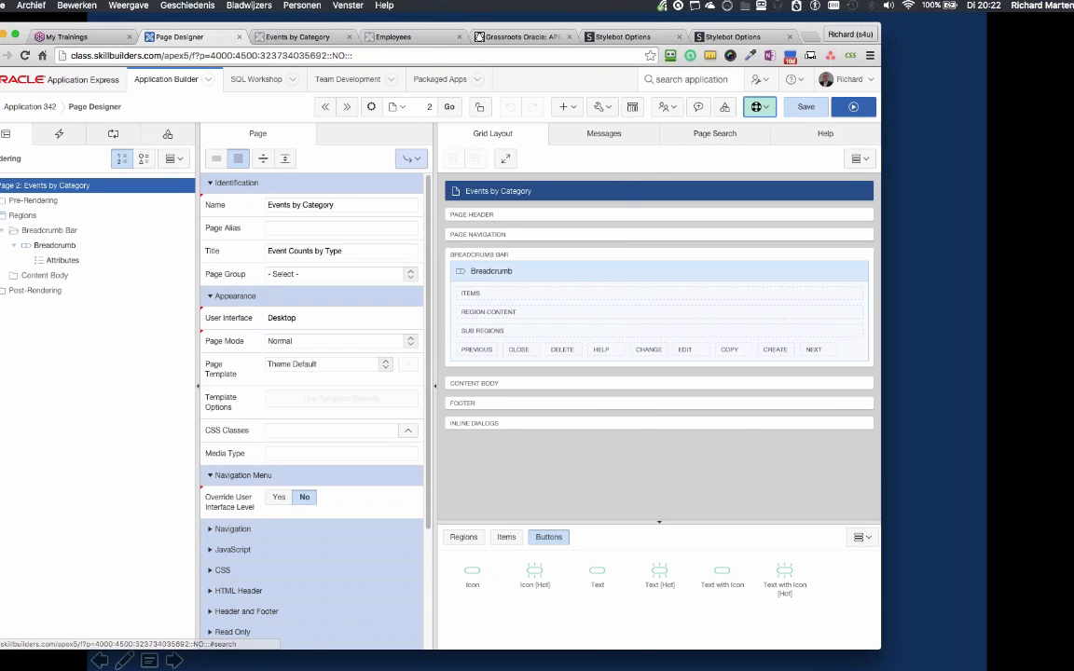
{"action": "left_click", "coordinate": [850, 57]}
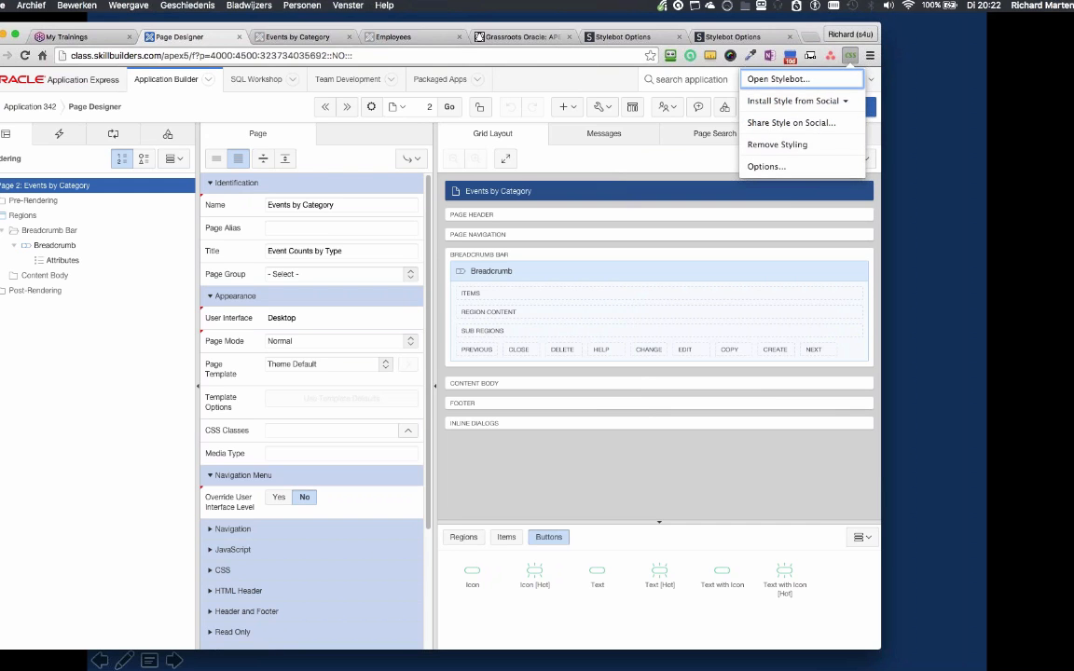
{"action": "left_click", "coordinate": [143, 420]}
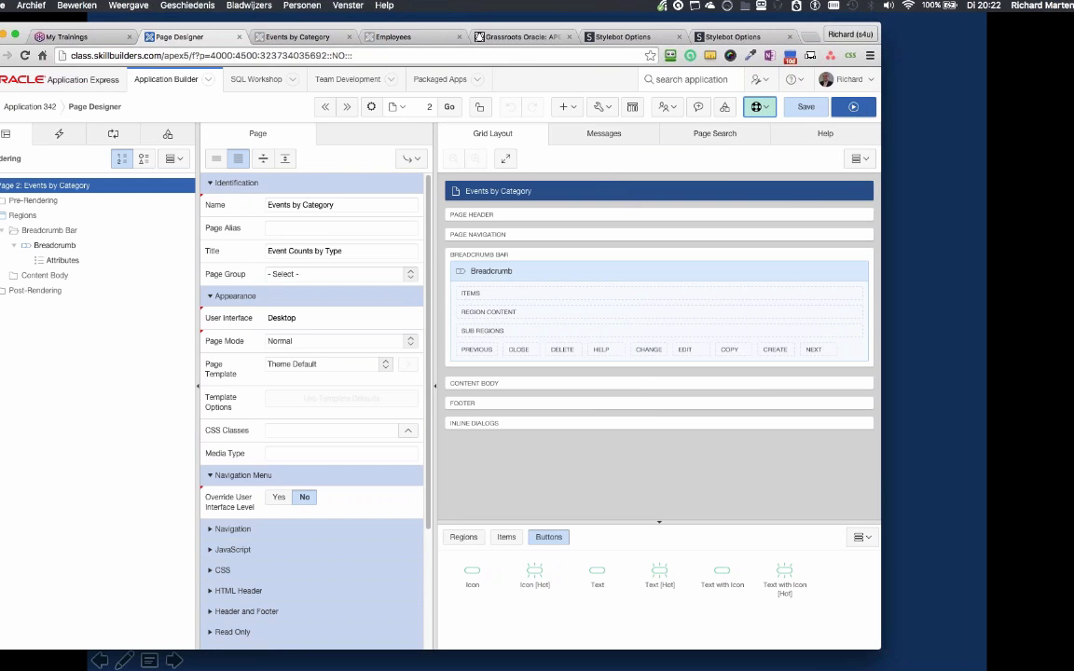
Expand the page's Navigation and JavaScript property groups and look through their properties
{"action": "left_click", "coordinate": [232, 529]}
{"action": "left_click", "coordinate": [233, 571]}
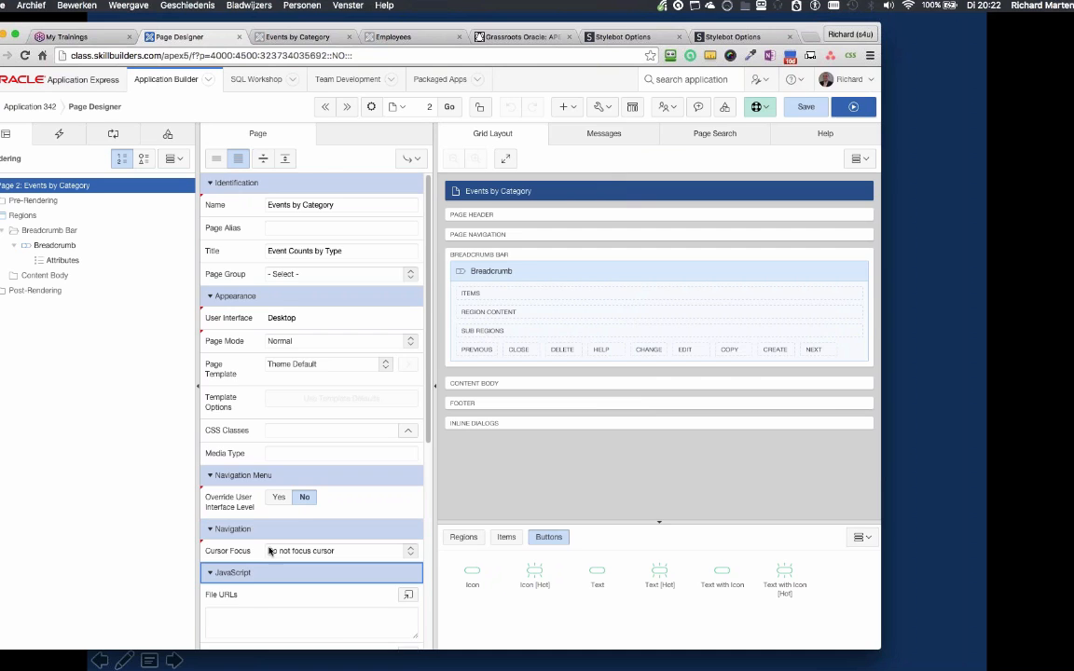
{"action": "scroll", "coordinate": [269, 551], "scroll_direction": "down", "scroll_amount": 5}
{"action": "scroll", "coordinate": [270, 551], "scroll_direction": "up", "scroll_amount": 5}
Disable Xplug's option that docks the grid on the right side
{"action": "left_click", "coordinate": [758, 108]}
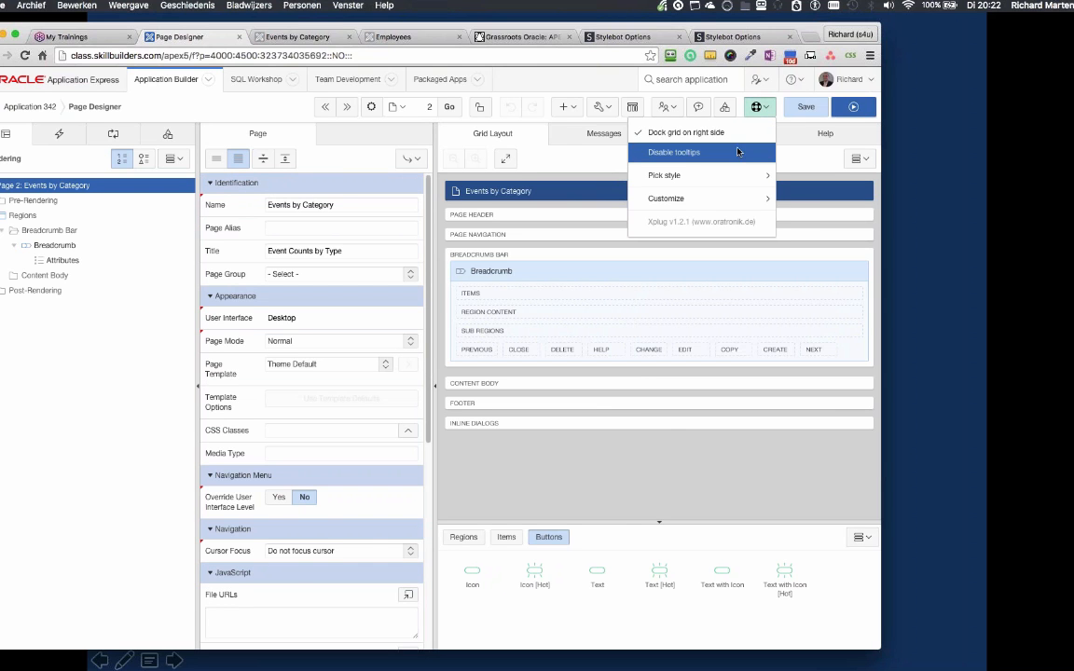
{"action": "left_click", "coordinate": [689, 133]}
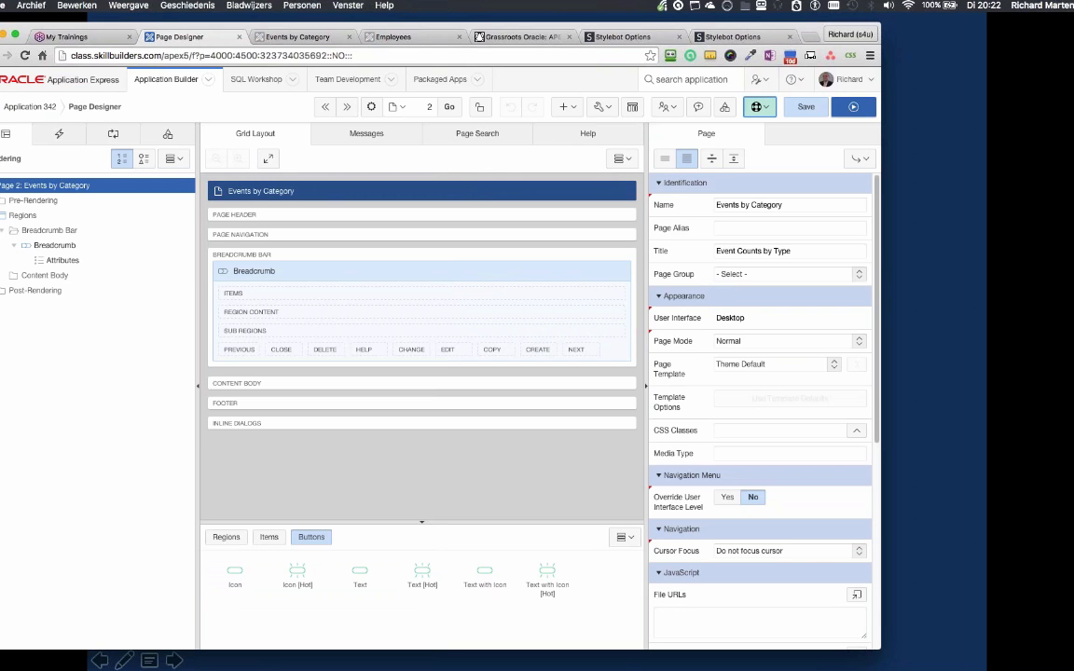
Request deletion of the Events by Category page, set Cascade Delete to Yes, and return to the page without deleting it
{"action": "left_click", "coordinate": [603, 107]}
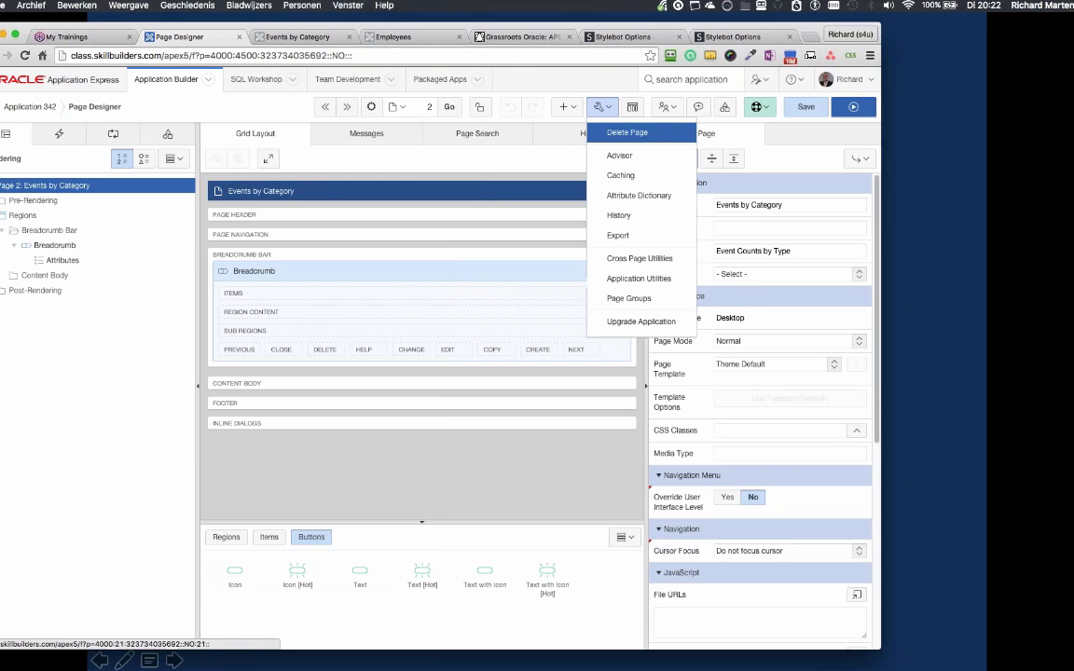
{"action": "left_click", "coordinate": [614, 138]}
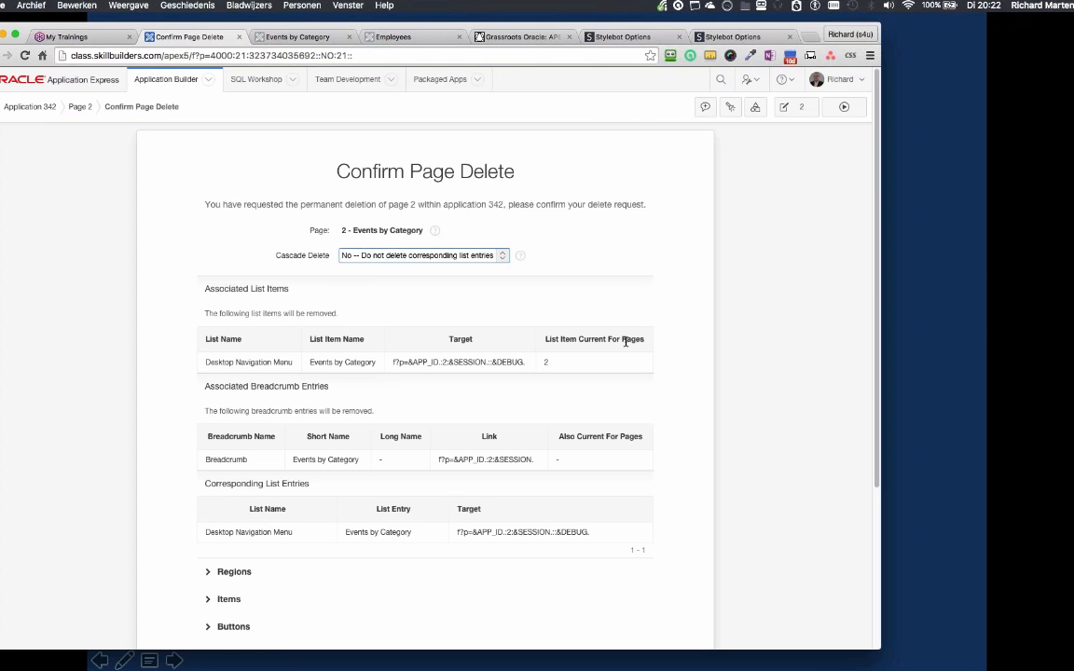
{"action": "scroll", "coordinate": [624, 340], "scroll_direction": "down", "scroll_amount": 2}
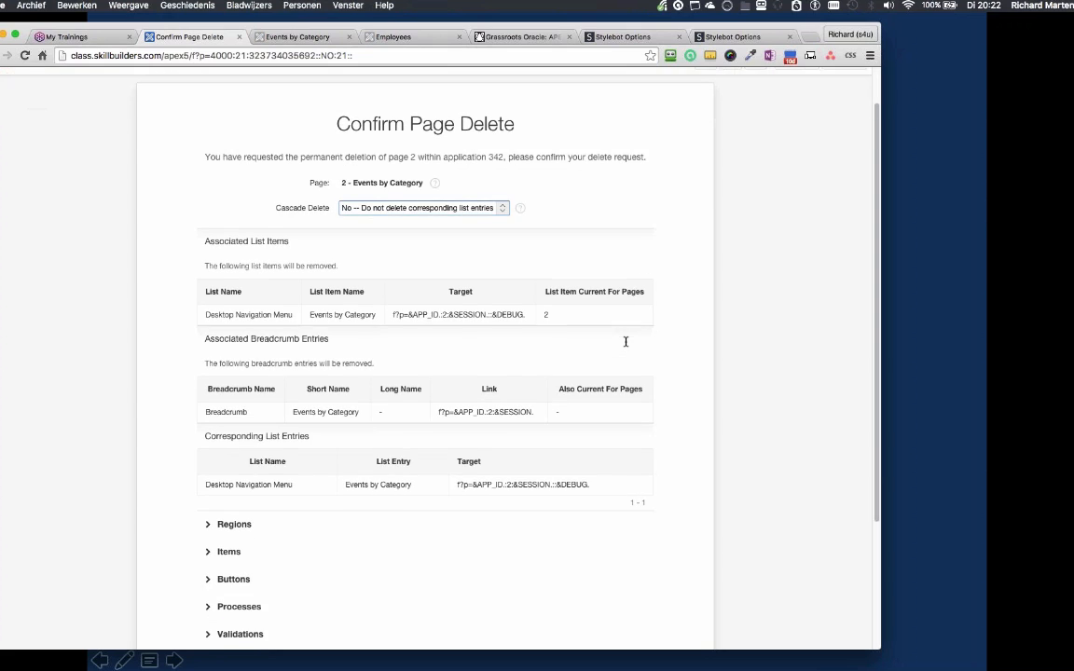
{"action": "left_click", "coordinate": [408, 206]}
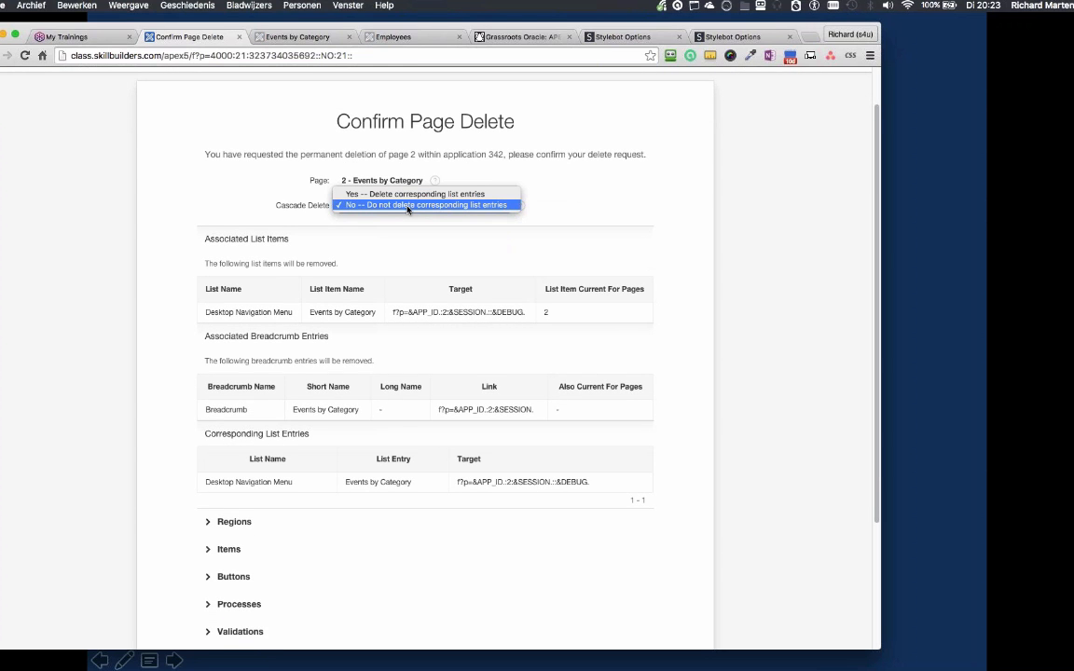
{"action": "left_click", "coordinate": [410, 194]}
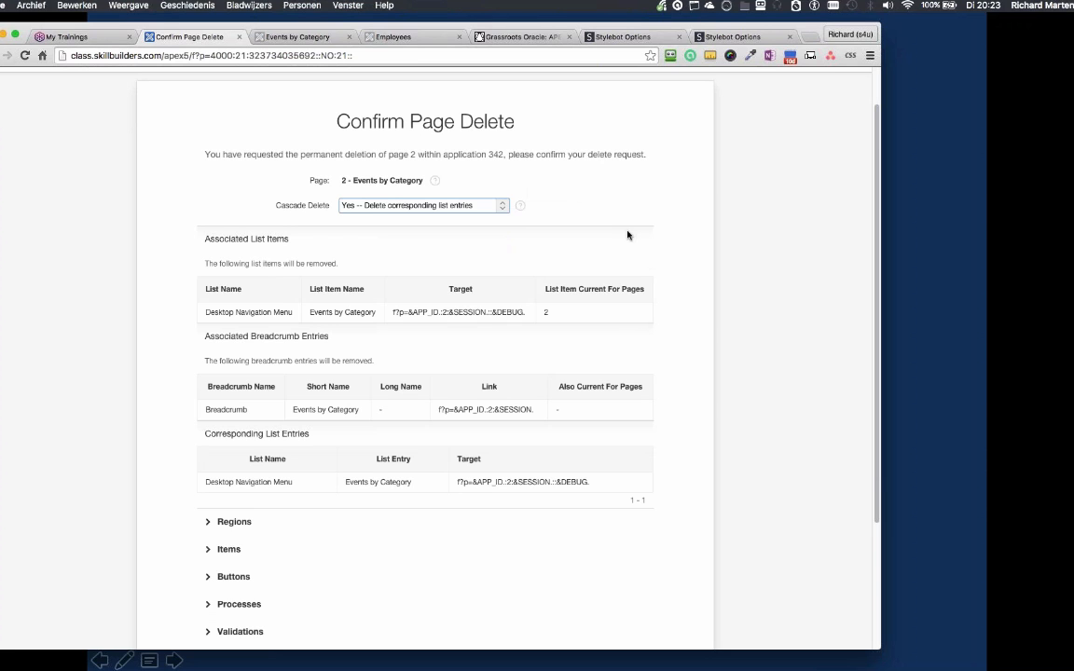
{"action": "scroll", "coordinate": [627, 235], "scroll_direction": "up", "scroll_amount": 3}
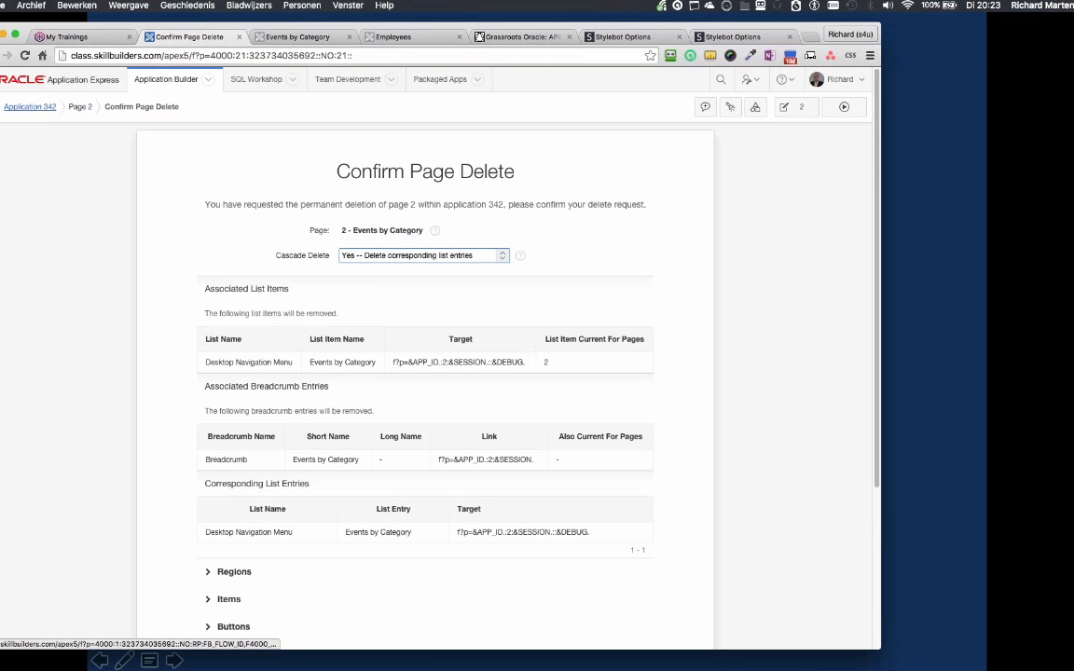
{"action": "left_click", "coordinate": [87, 109]}
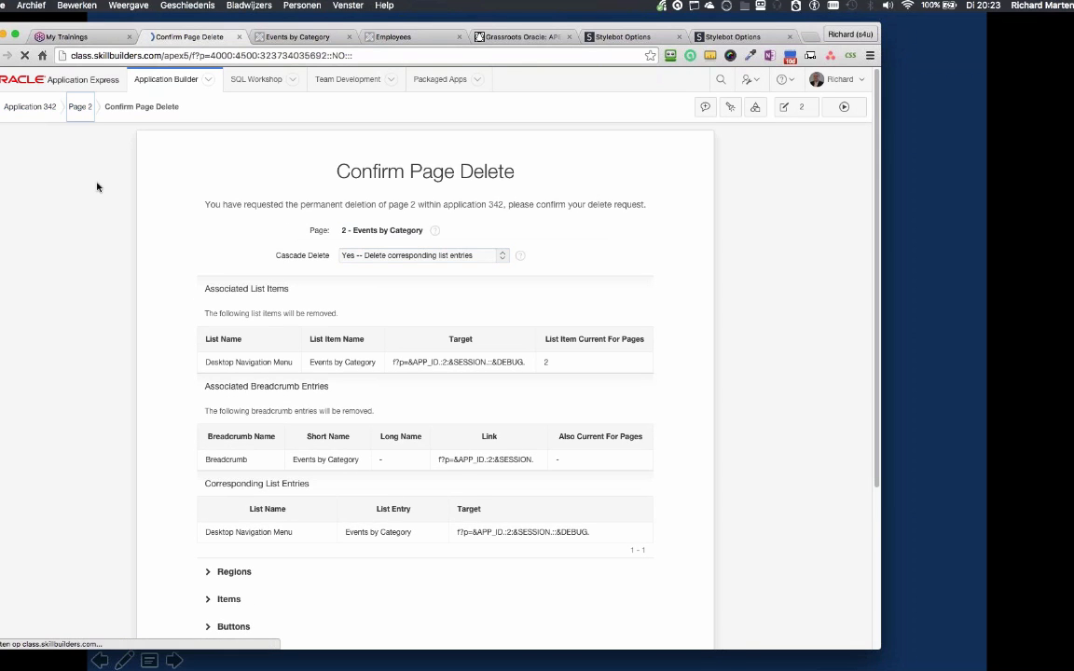
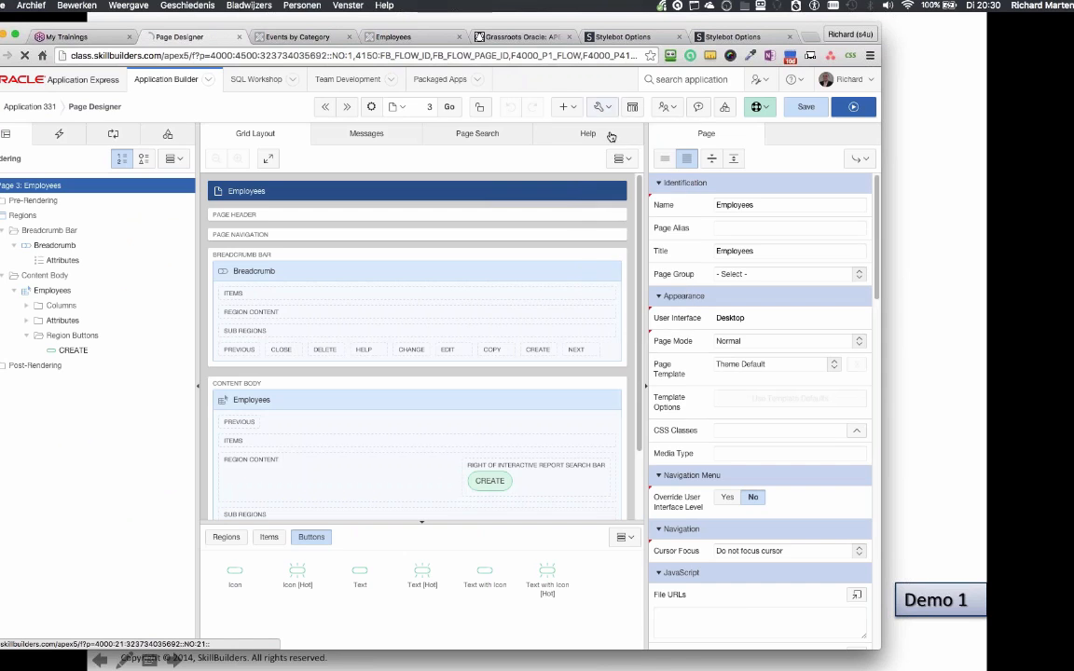
Permanently delete page 3, Employees, with Cascade Delete set to "Yes -- Delete corresponding list entries"
{"action": "left_click", "coordinate": [471, 255]}
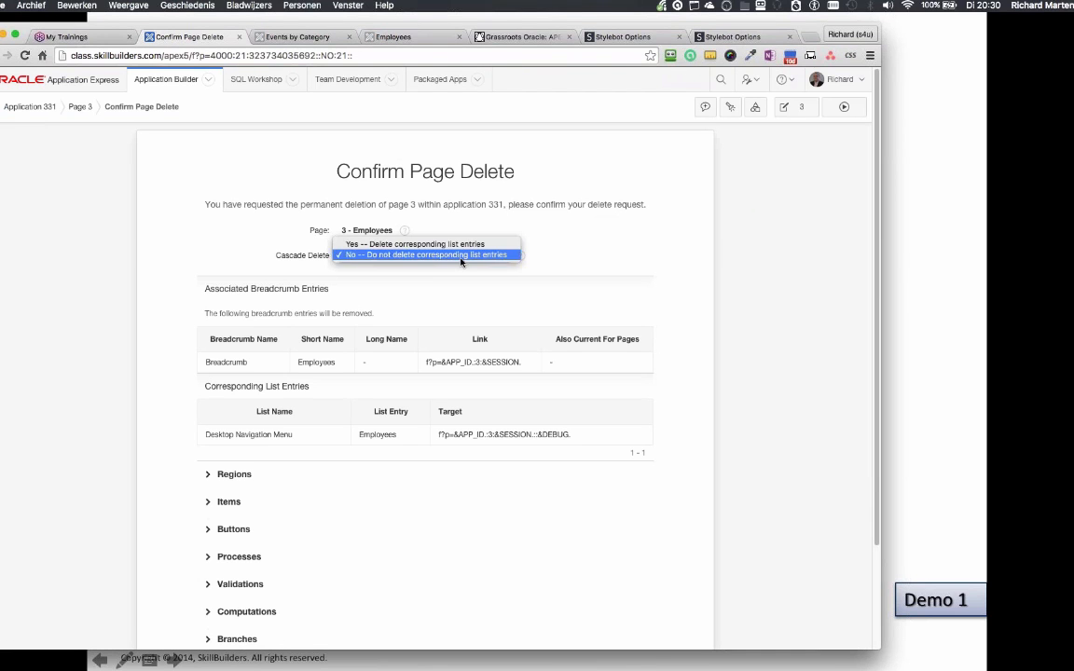
{"action": "left_click", "coordinate": [459, 244]}
{"action": "scroll", "coordinate": [579, 371], "scroll_direction": "down", "scroll_amount": 3}
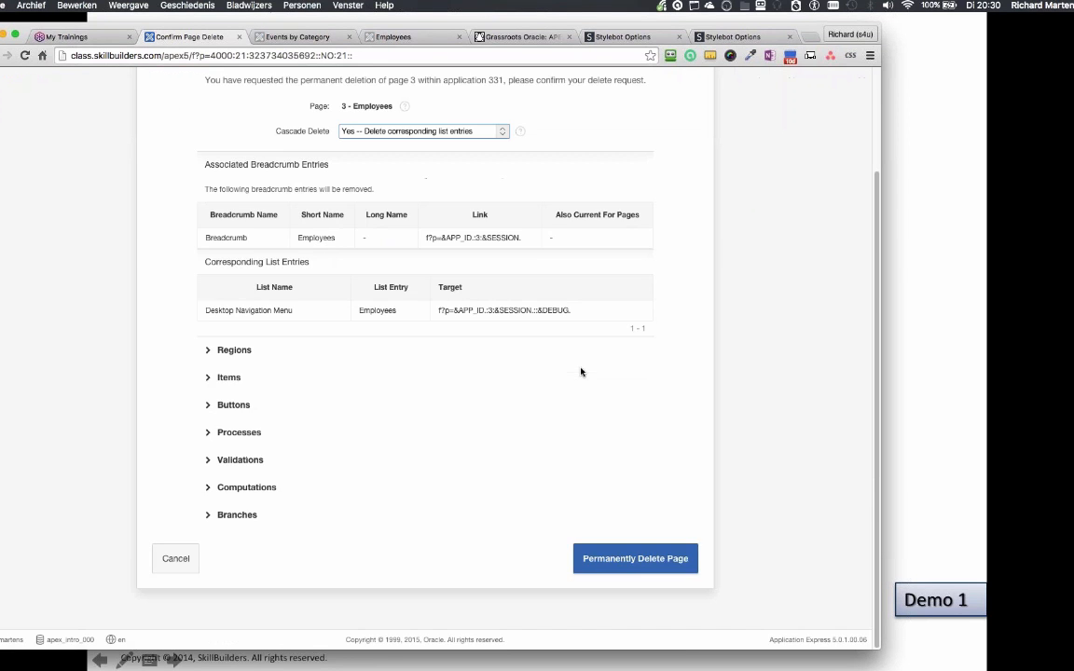
{"action": "left_click", "coordinate": [622, 563]}
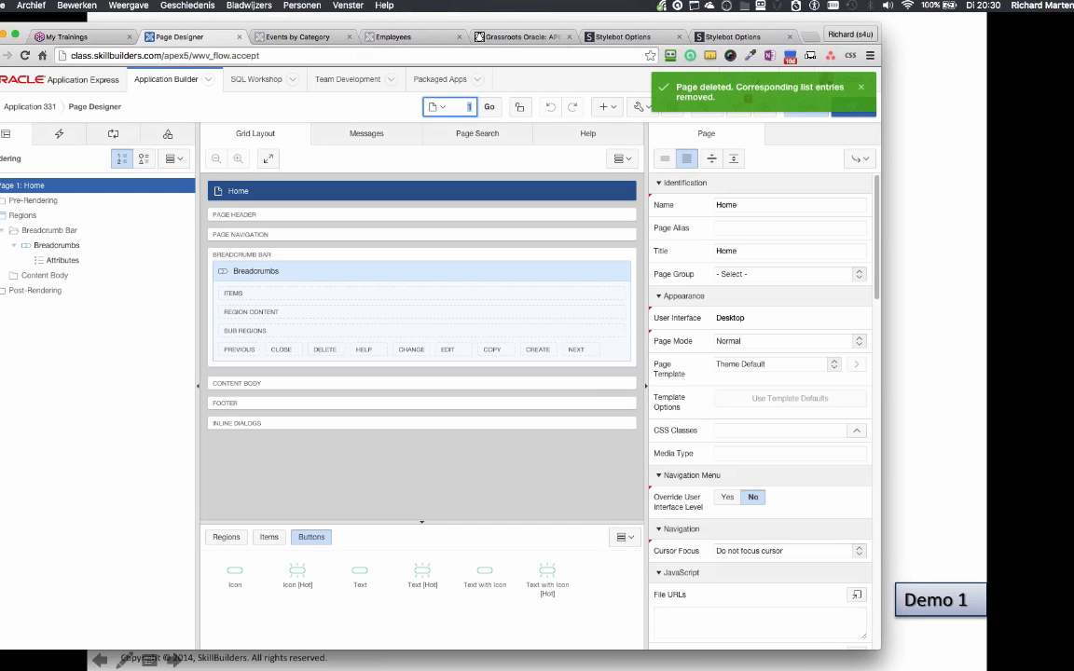
Go to page 4, Employee, in Page Designer and permanently delete it
{"action": "type", "text": "4"}
{"action": "key", "text": "Return"}
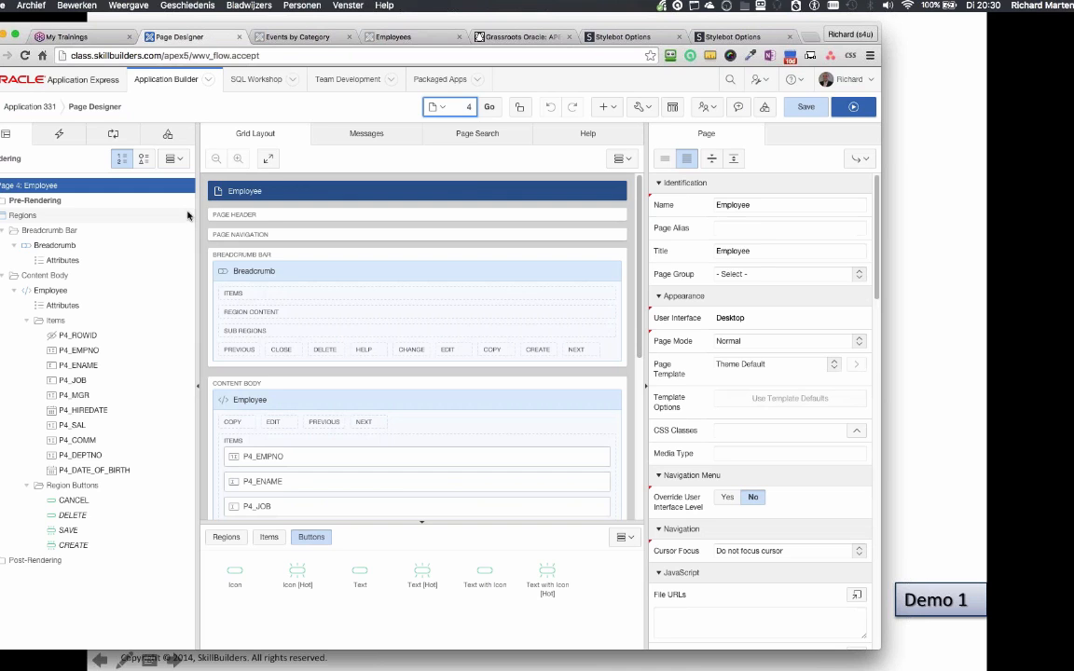
{"action": "left_click", "coordinate": [642, 107]}
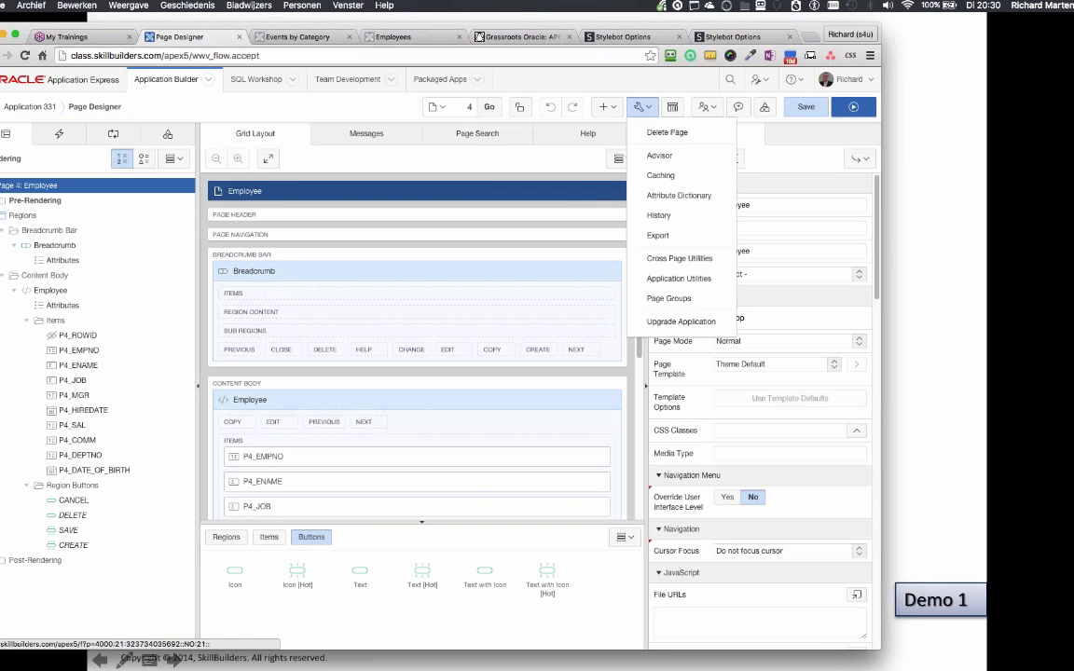
{"action": "left_click", "coordinate": [667, 132]}
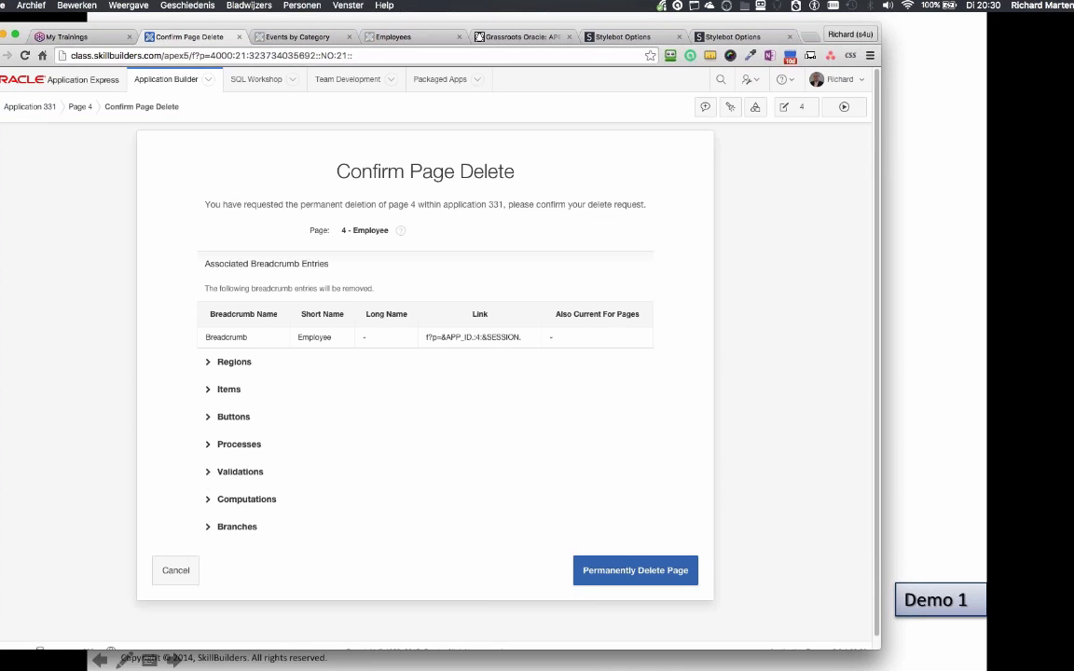
{"action": "left_click", "coordinate": [623, 569]}
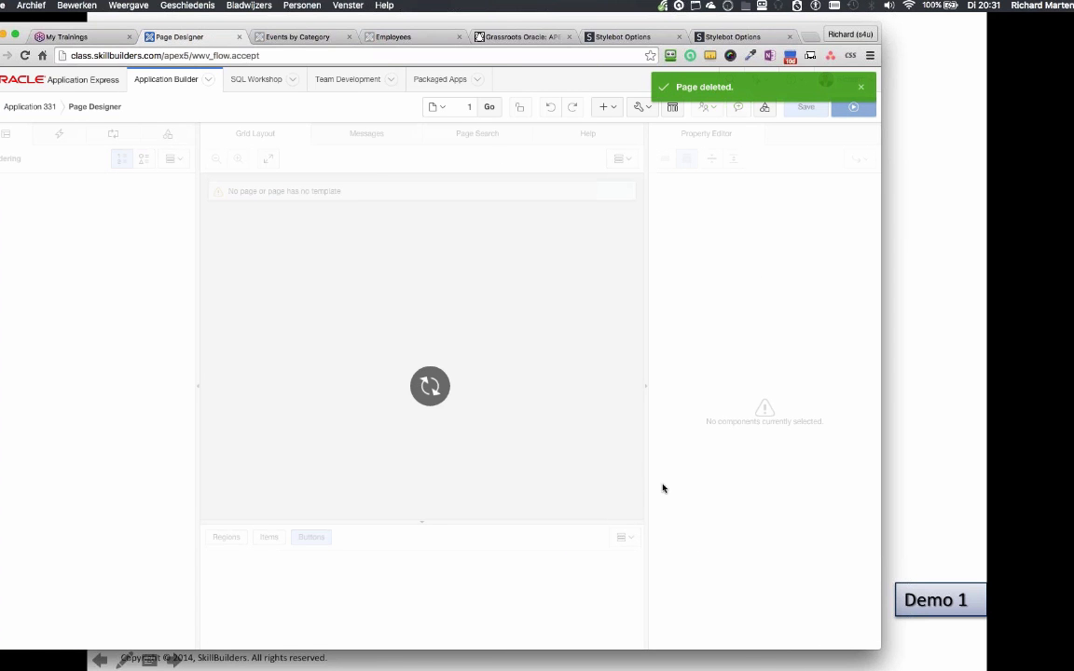
From the Application 331 home page, start creating a blank page and name it Employees
{"action": "left_click", "coordinate": [50, 109]}
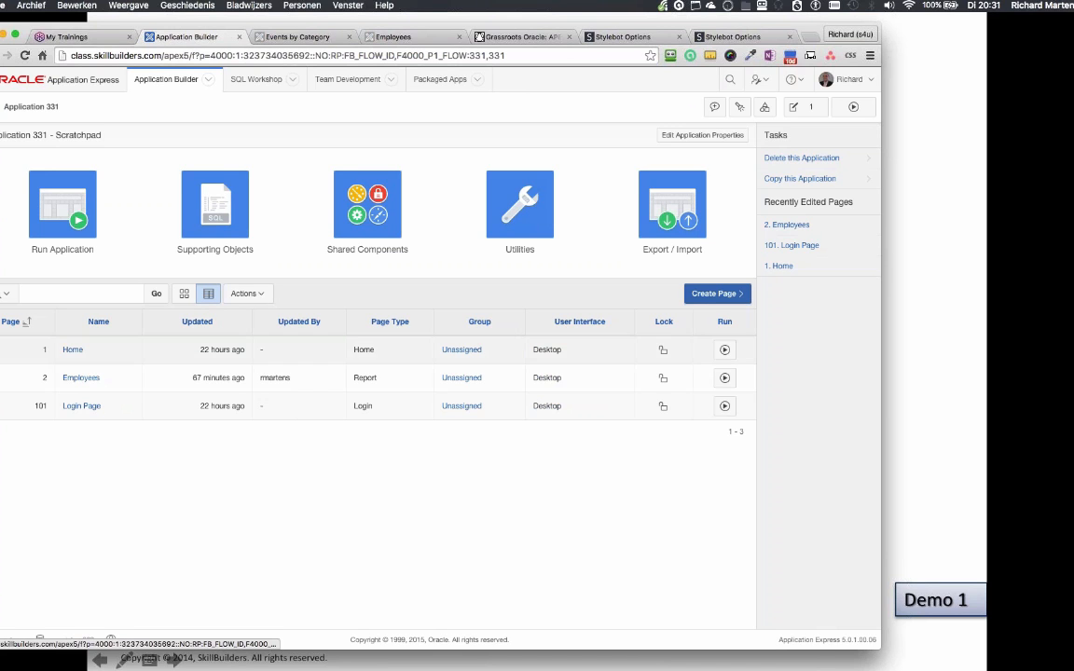
{"action": "left_click", "coordinate": [714, 293]}
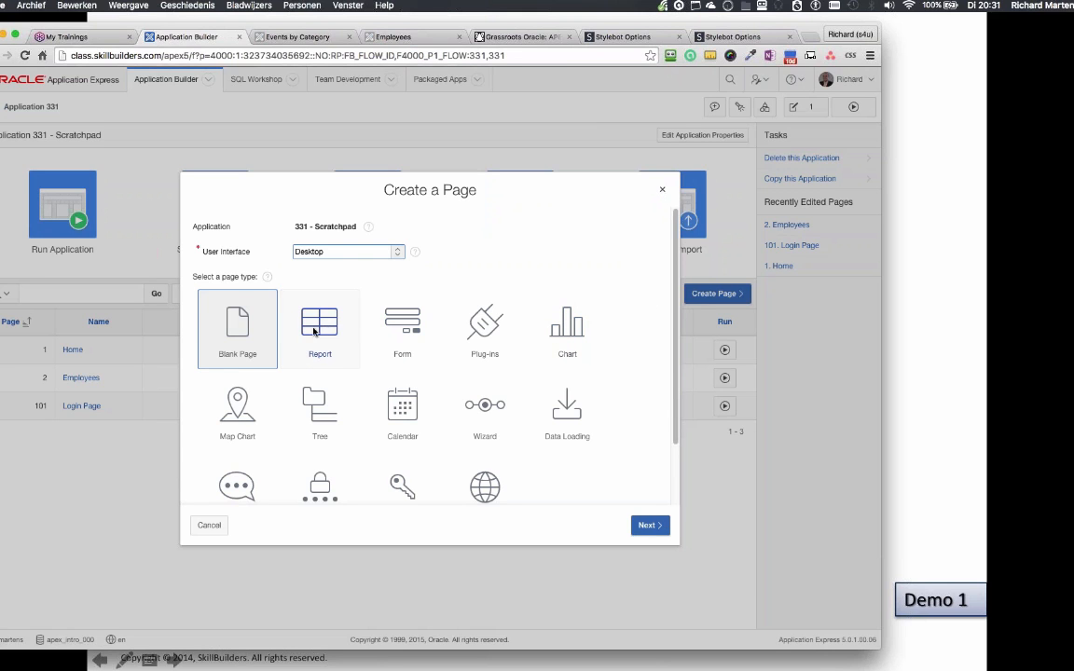
{"action": "left_click", "coordinate": [653, 527]}
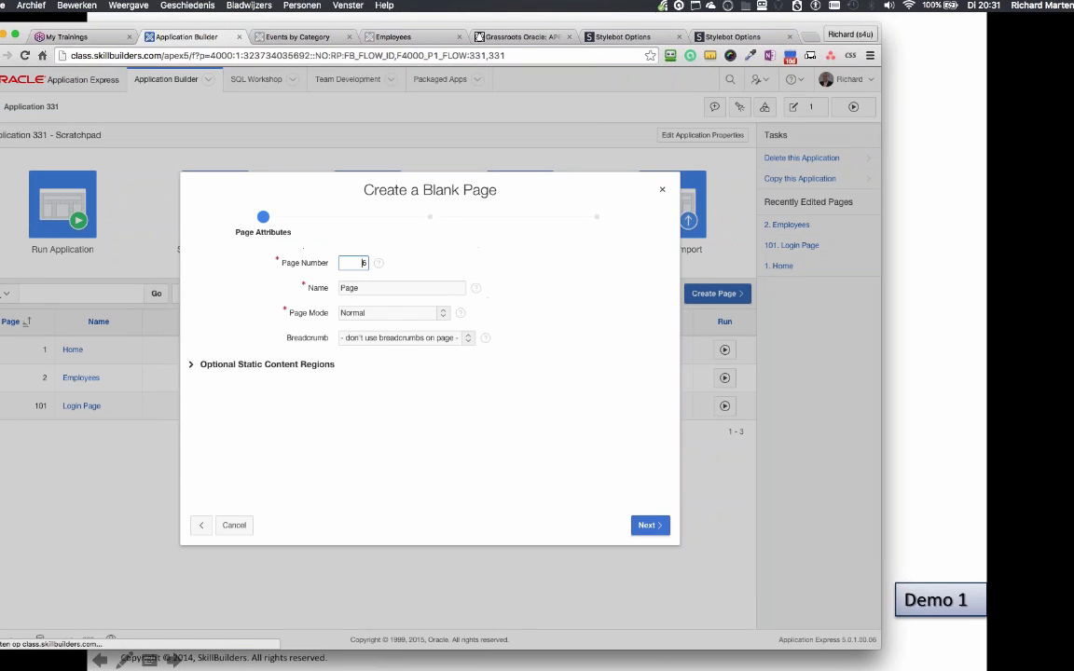
{"action": "double_click", "coordinate": [391, 288]}
{"action": "type", "text": "Em"}
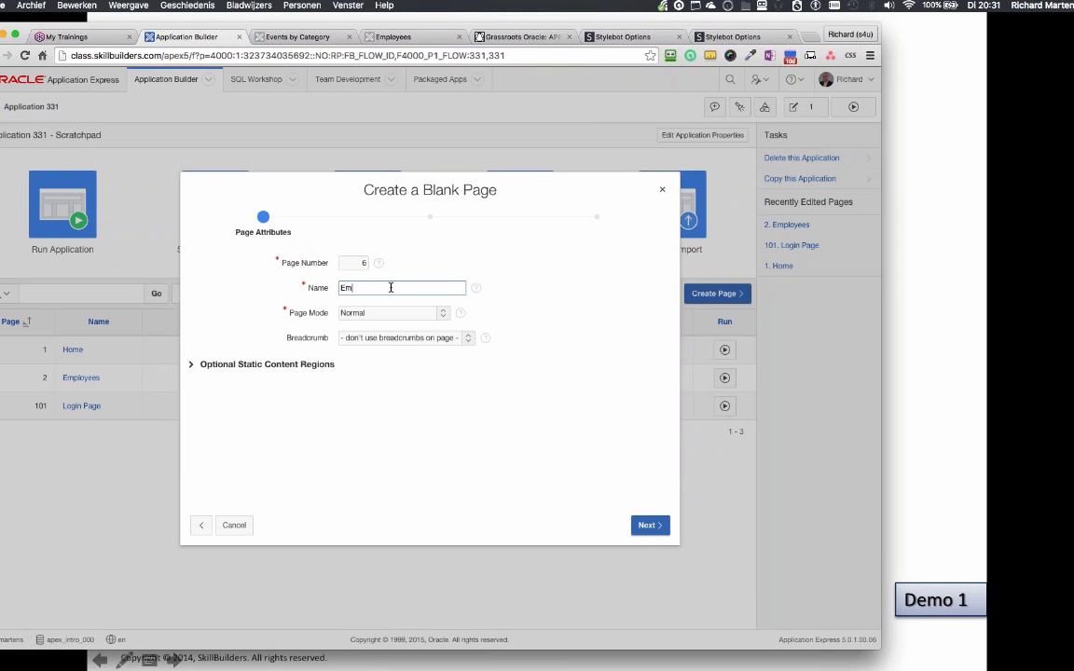
{"action": "type", "text": "ployees"}
Set the new page's breadcrumb to Breadcrumb with Home (Page 1) as the parent entry
{"action": "key", "text": "Tab"}
{"action": "key", "text": "Tab"}
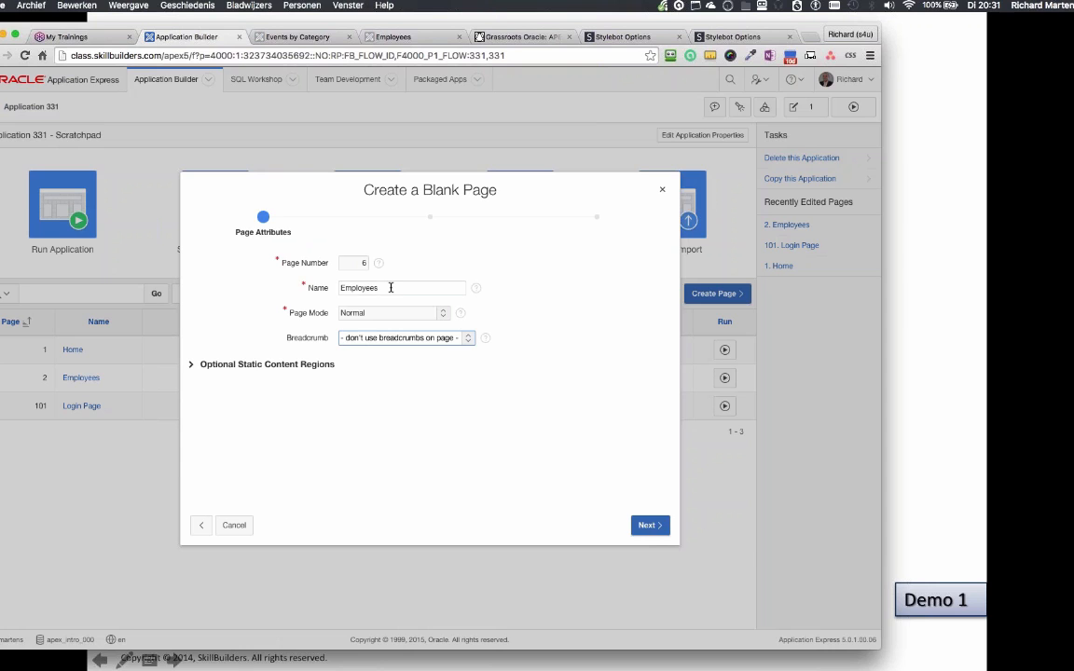
{"action": "key", "text": "space"}
{"action": "key", "text": "Down"}
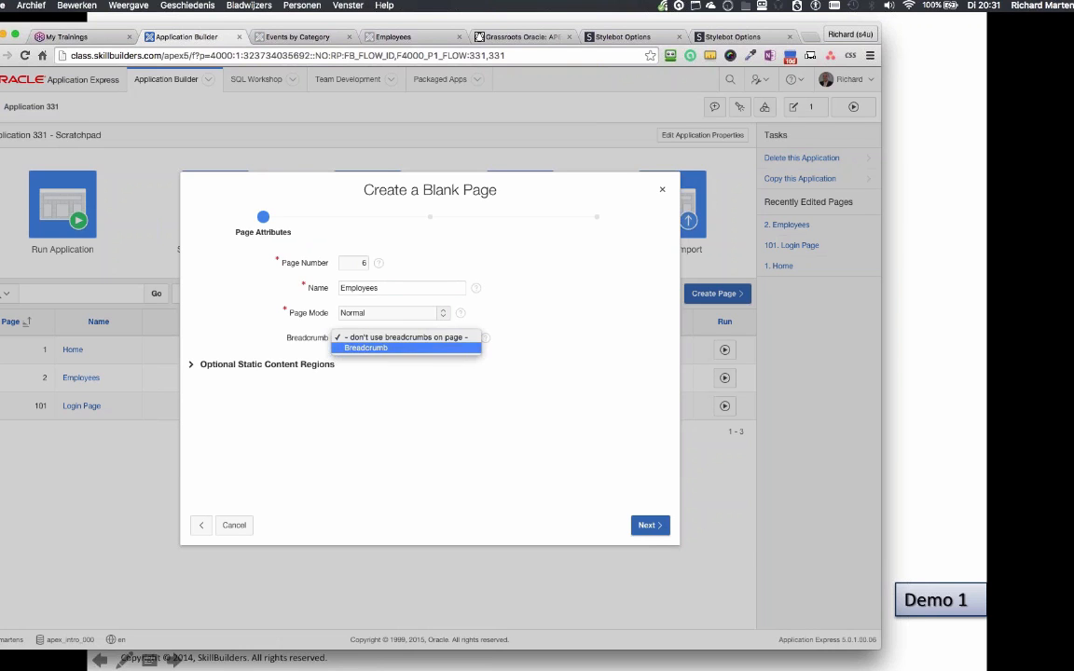
{"action": "key", "text": "Return"}
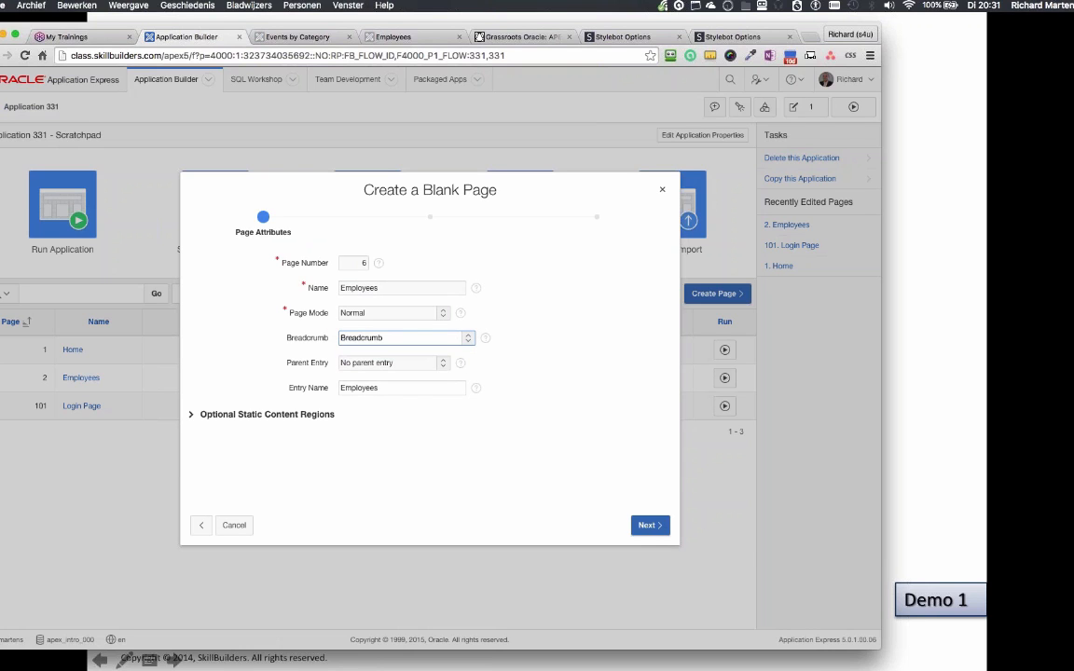
{"action": "left_click", "coordinate": [391, 363]}
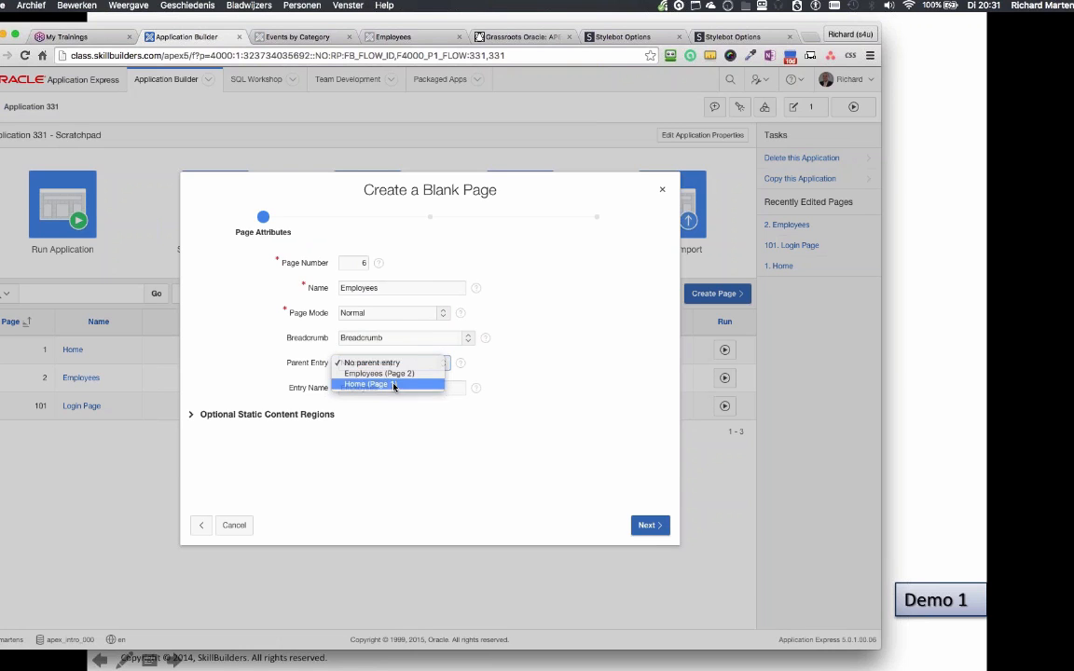
{"action": "left_click", "coordinate": [393, 384]}
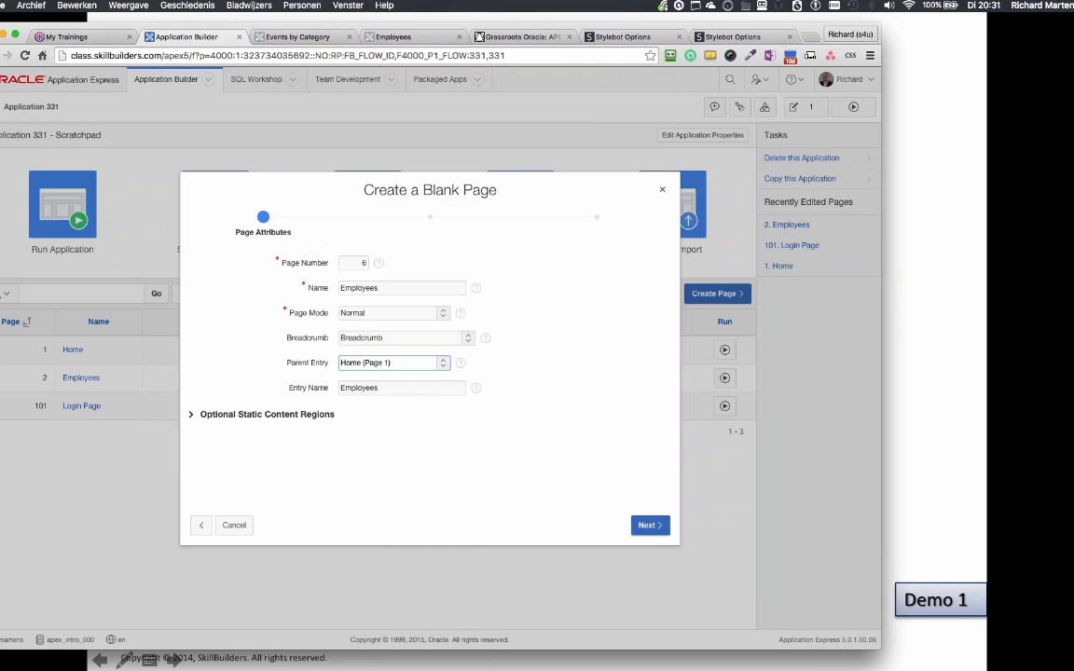
Change the new blank page's name to Departments
{"action": "double_click", "coordinate": [399, 288]}
{"action": "type", "text": "Depa"}
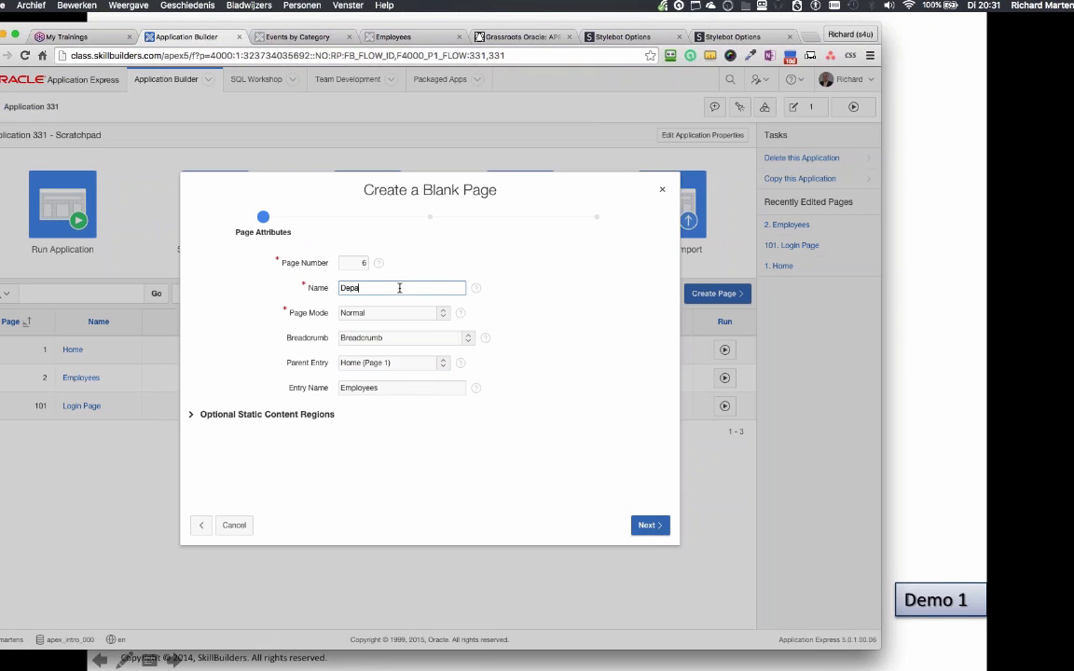
{"action": "type", "text": "rtments"}
{"action": "key", "text": "Tab"}
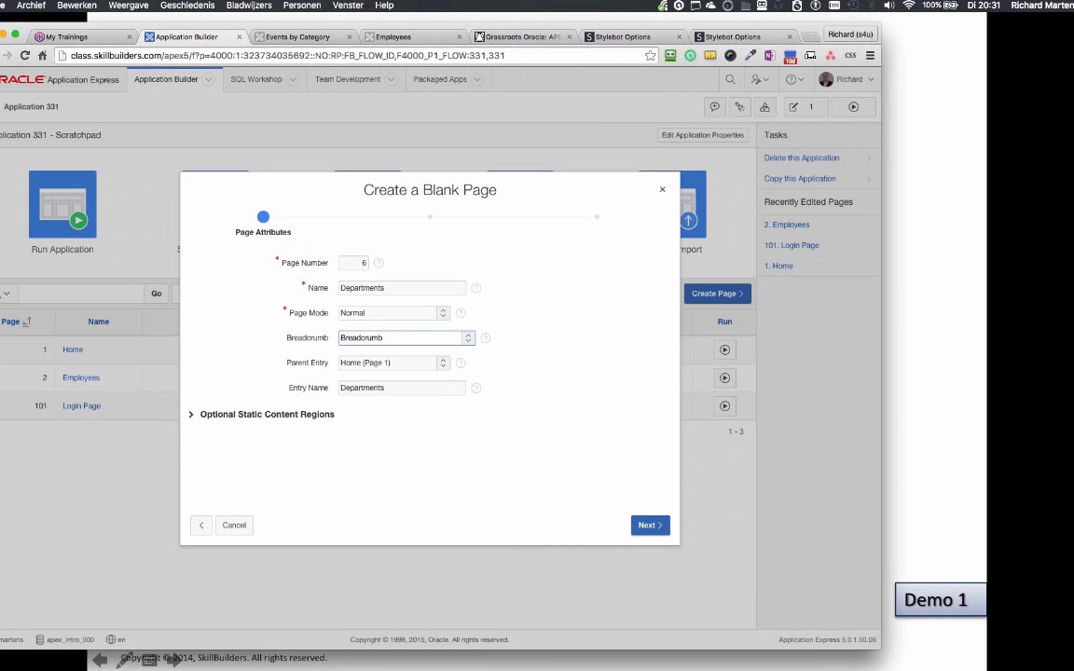
Create a new navigation menu entry named Departments with no parent and finish creating the page
{"action": "left_click", "coordinate": [650, 525]}
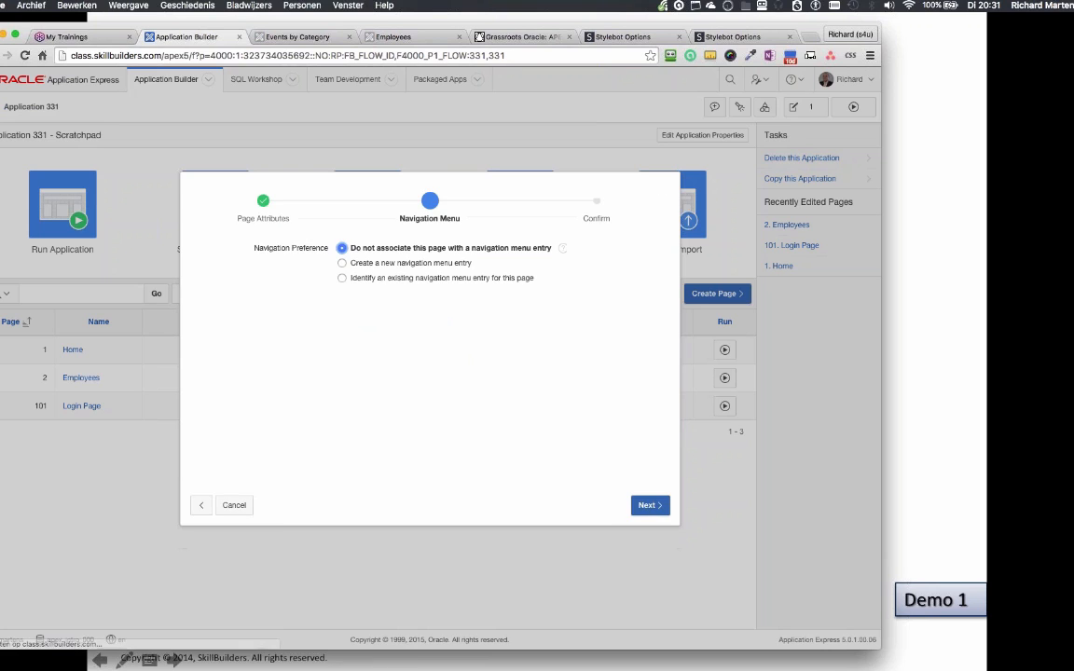
{"action": "left_click", "coordinate": [415, 264]}
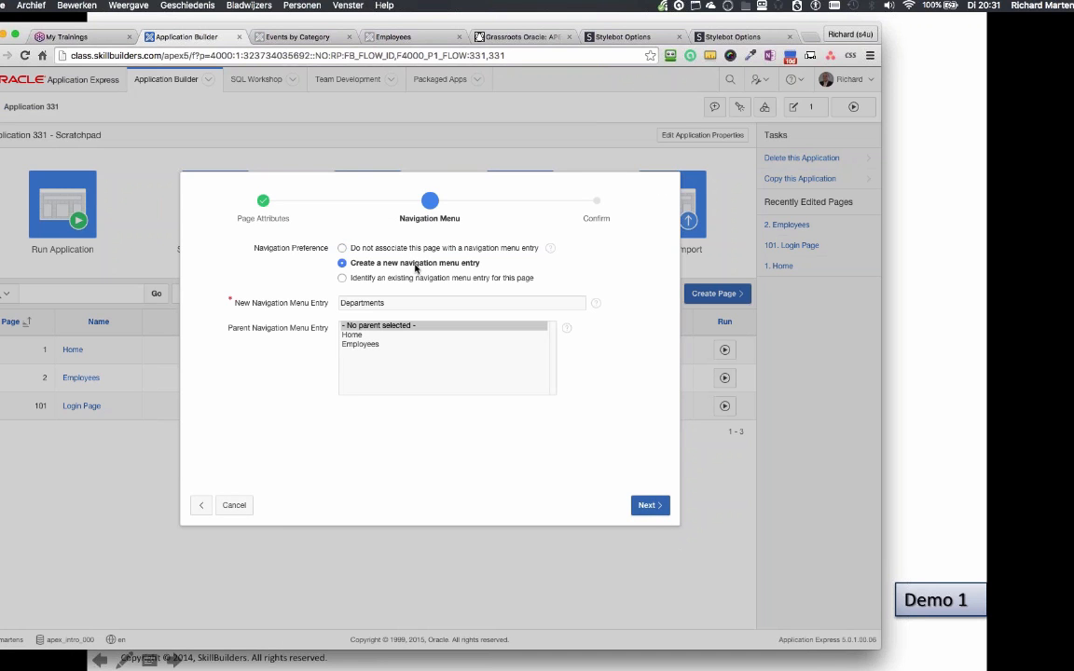
{"action": "left_click", "coordinate": [646, 504]}
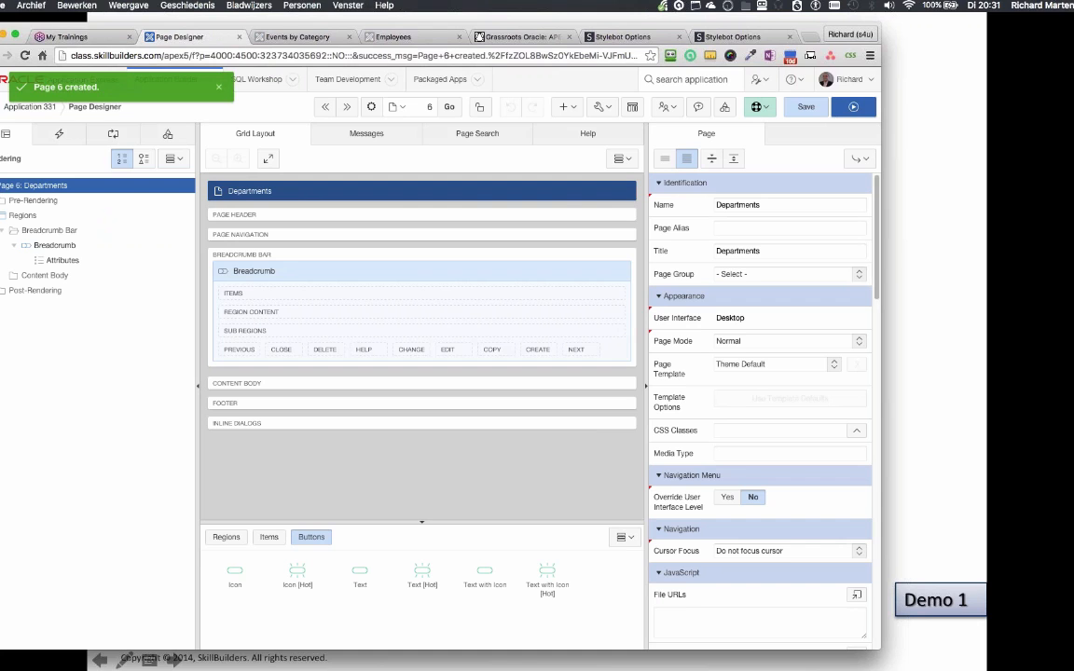
Add a static content region to Content Body with the source text <h1>department hello people</h1>
{"action": "left_click", "coordinate": [51, 276]}
{"action": "right_click", "coordinate": [51, 280]}
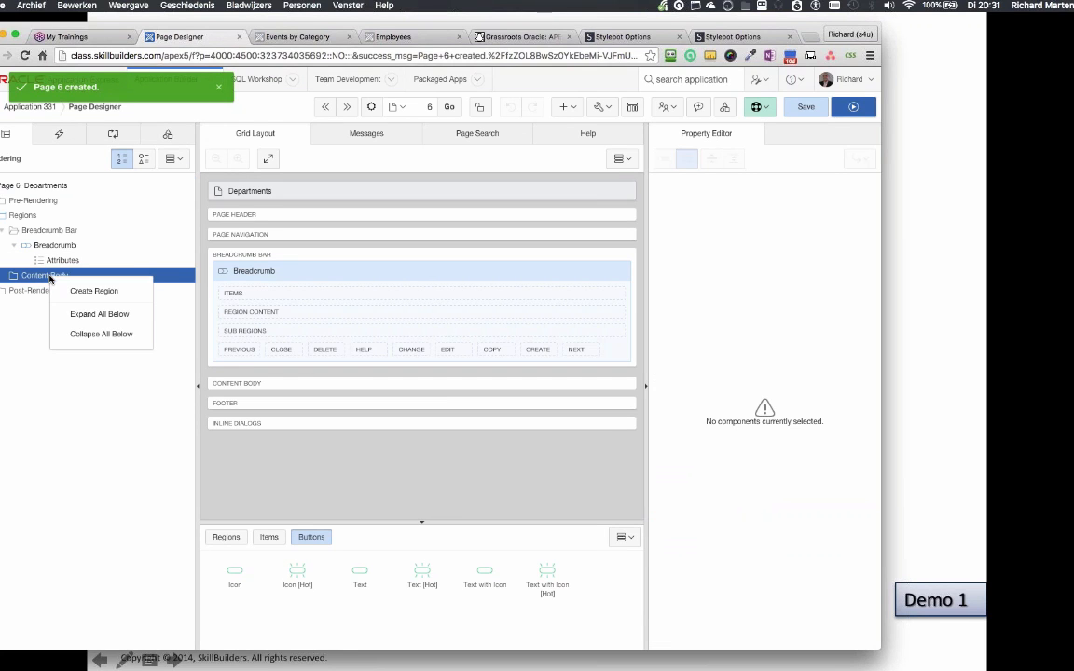
{"action": "left_click", "coordinate": [84, 290]}
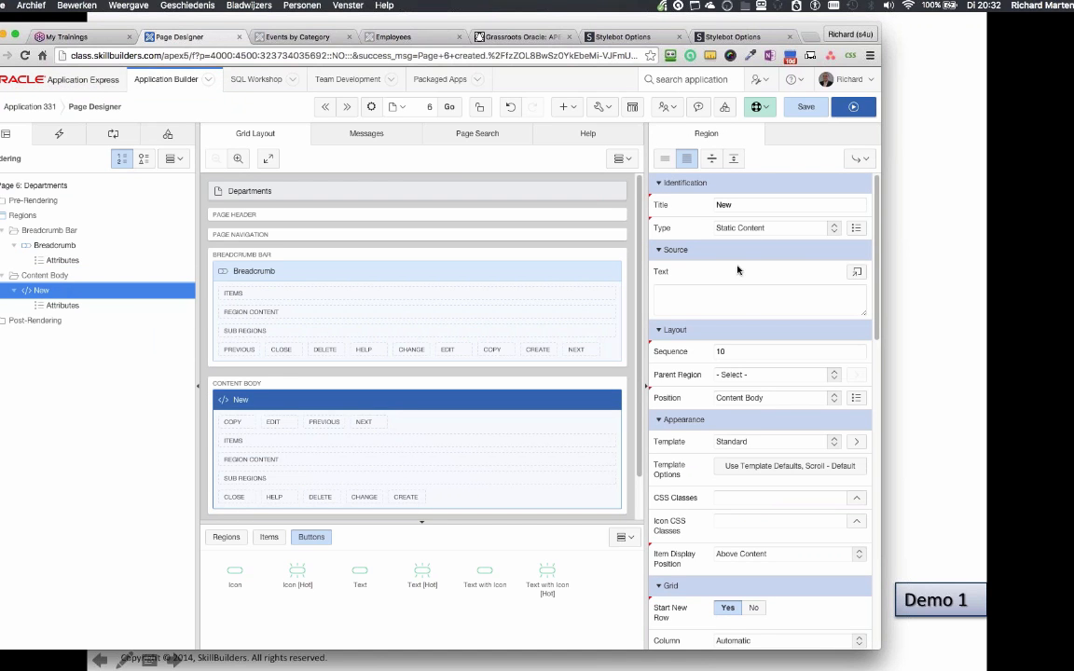
{"action": "left_click", "coordinate": [711, 297]}
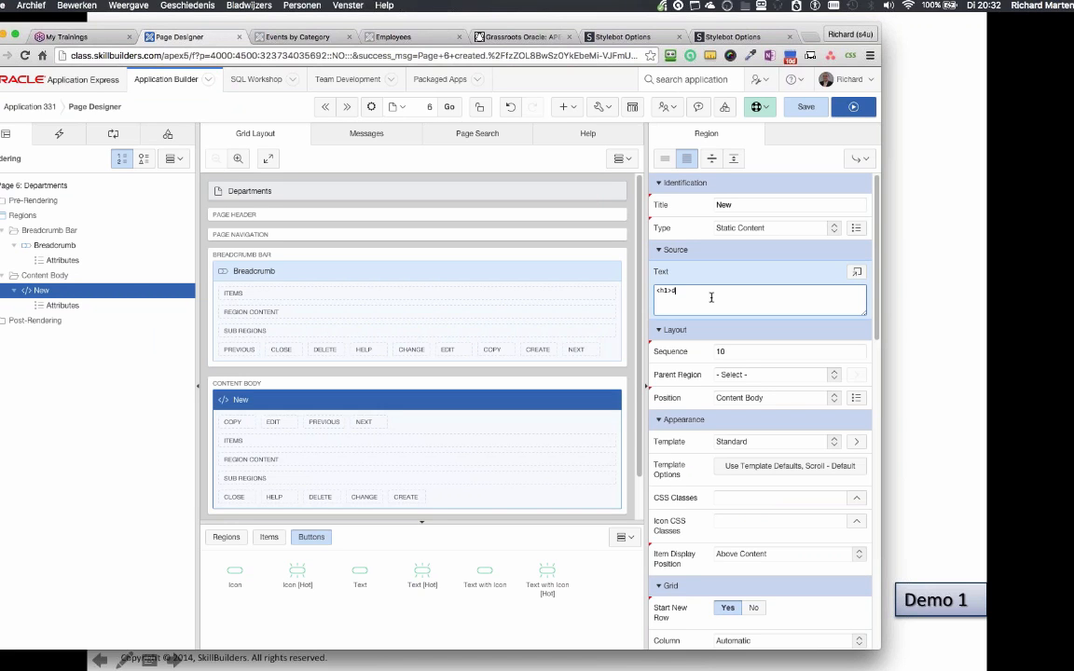
{"action": "type", "text": "ment hello people</h1>"}
Save and run the Departments page and check the heading in its region
{"action": "left_click", "coordinate": [805, 107]}
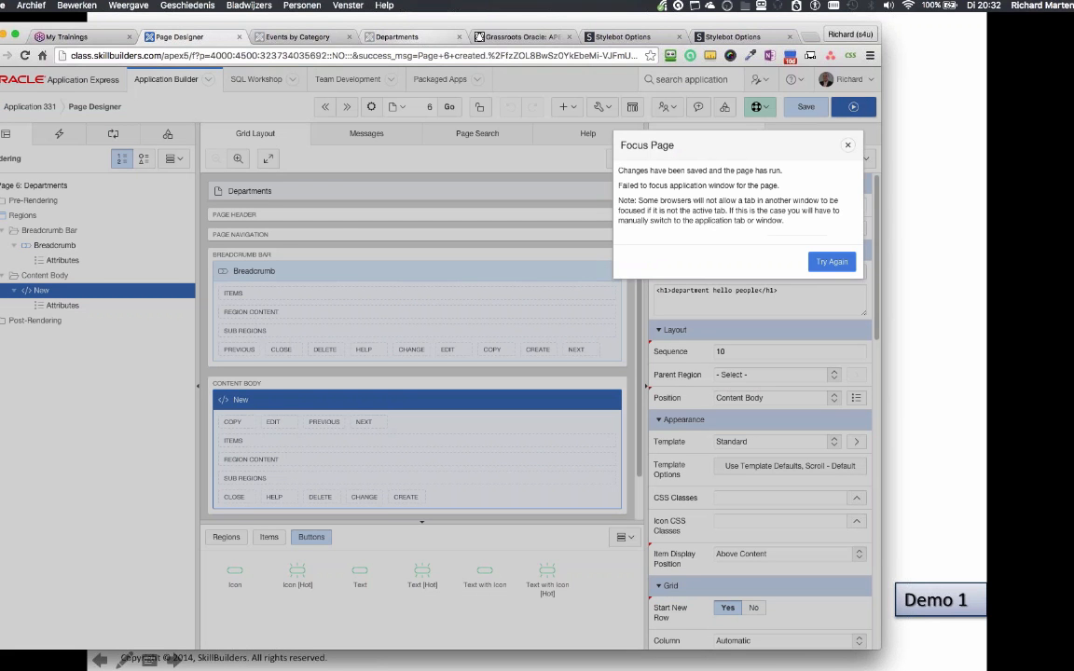
{"action": "left_click", "coordinate": [826, 260]}
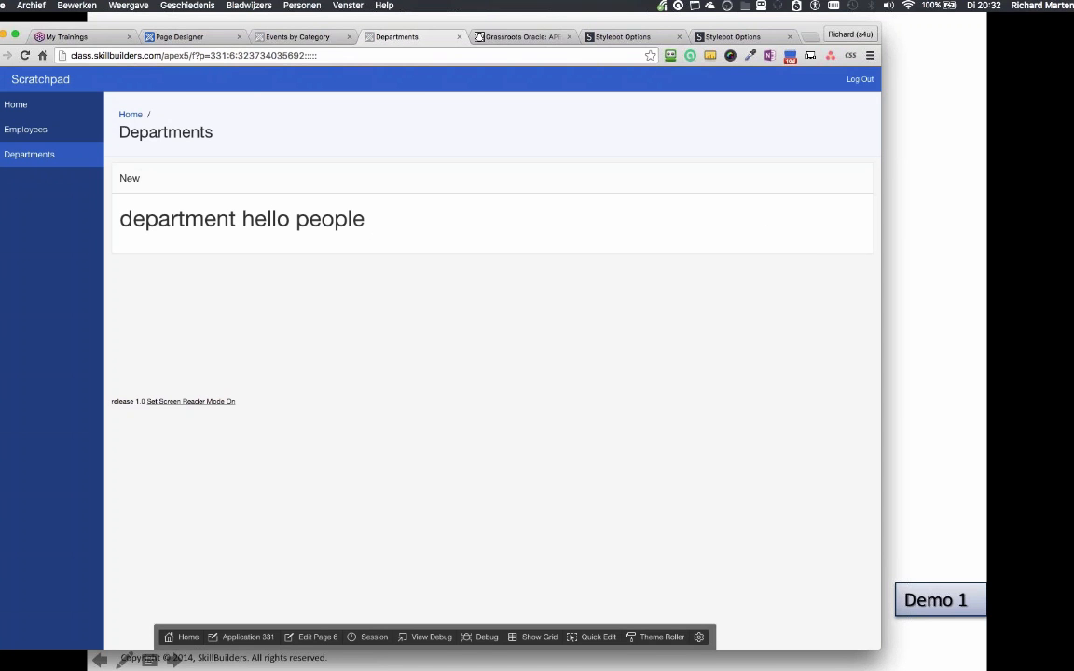
{"action": "left_click_drag", "start_coordinate": [368, 216], "coordinate": [118, 211]}
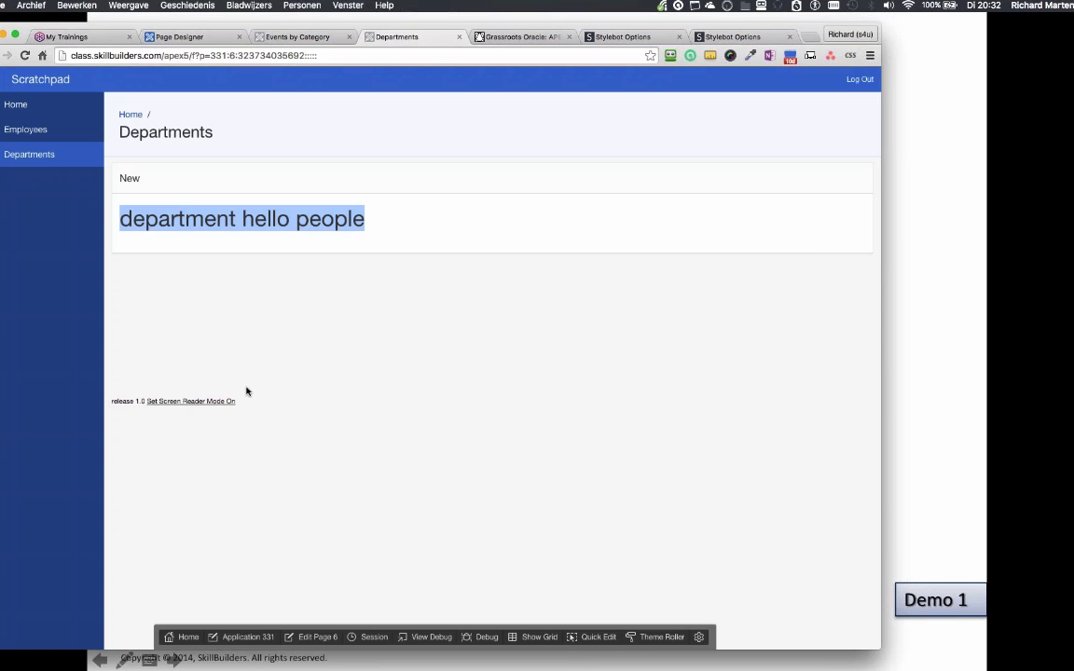
{"action": "left_click", "coordinate": [374, 228]}
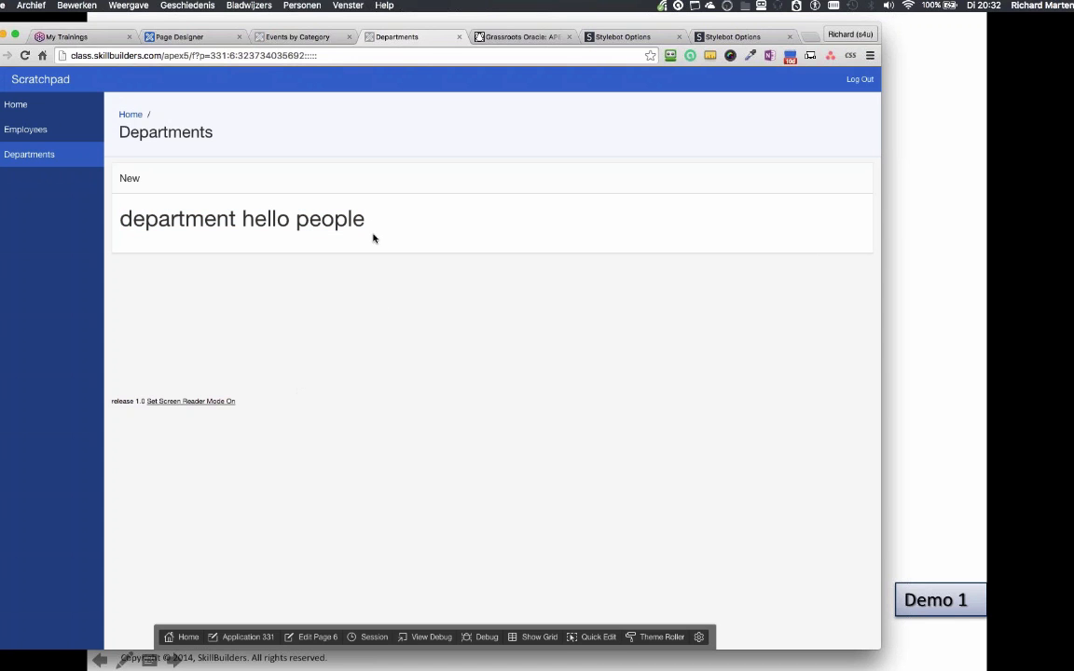
Back in Page Designer, add a second static content region to Content Body with the source text <h2> second region</h2>
{"action": "left_click", "coordinate": [291, 38]}
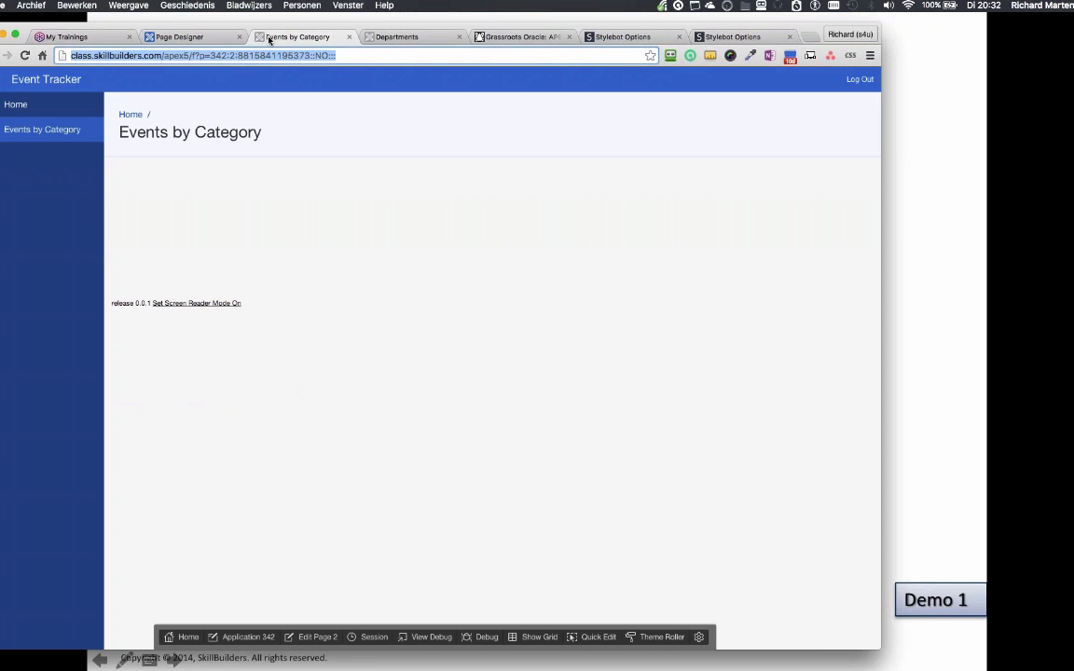
{"action": "left_click", "coordinate": [181, 37]}
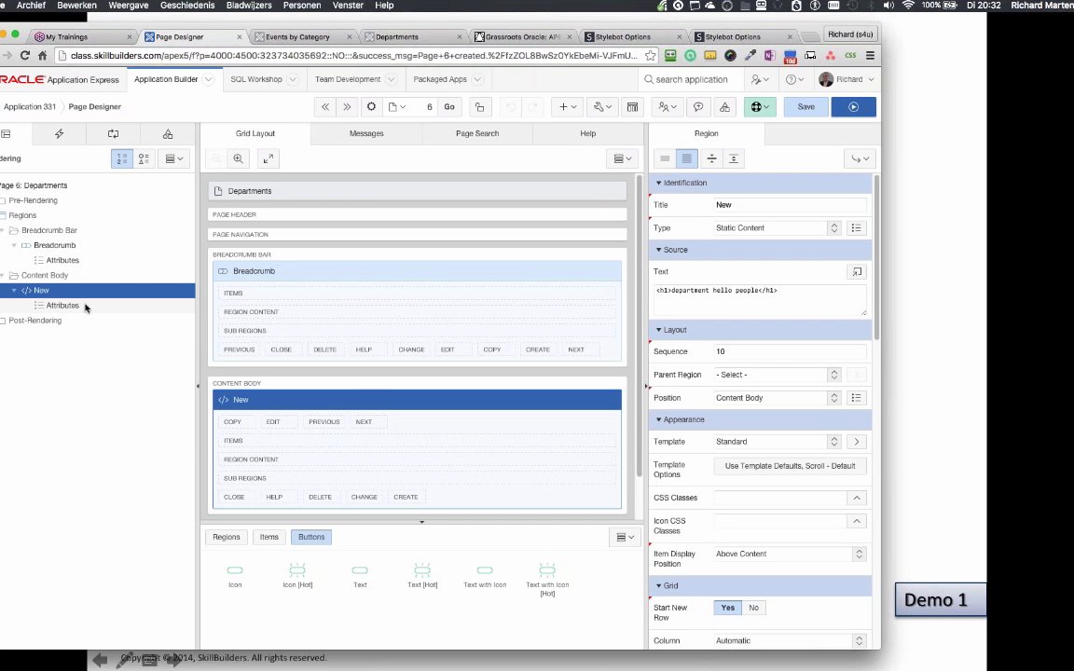
{"action": "left_click", "coordinate": [52, 278]}
{"action": "right_click", "coordinate": [51, 278]}
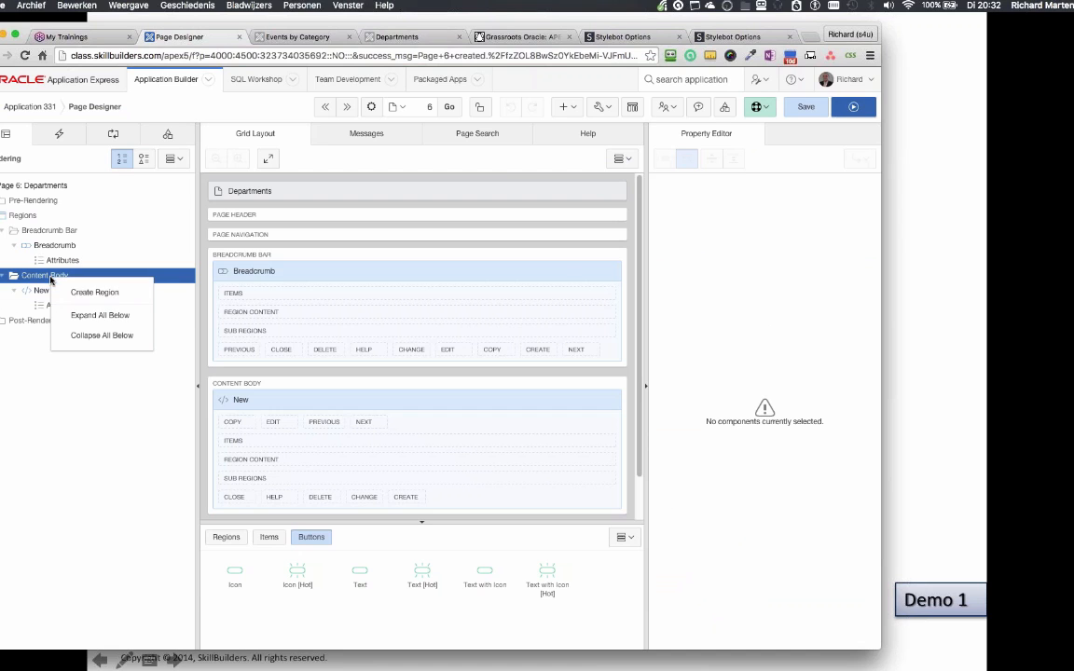
{"action": "left_click", "coordinate": [82, 291]}
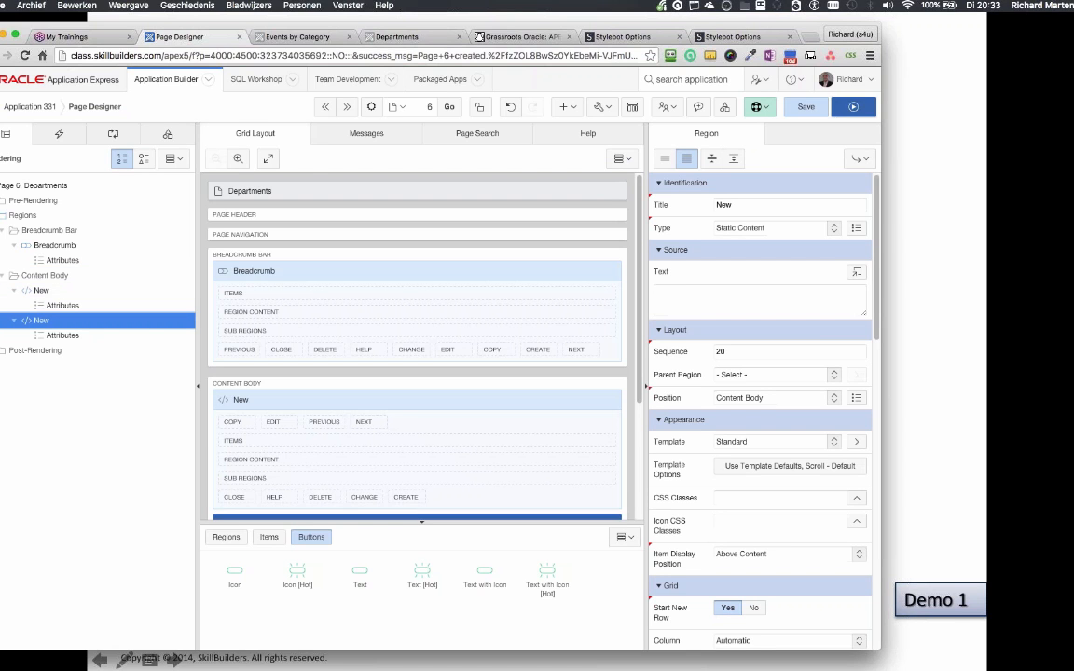
{"action": "left_click", "coordinate": [679, 294]}
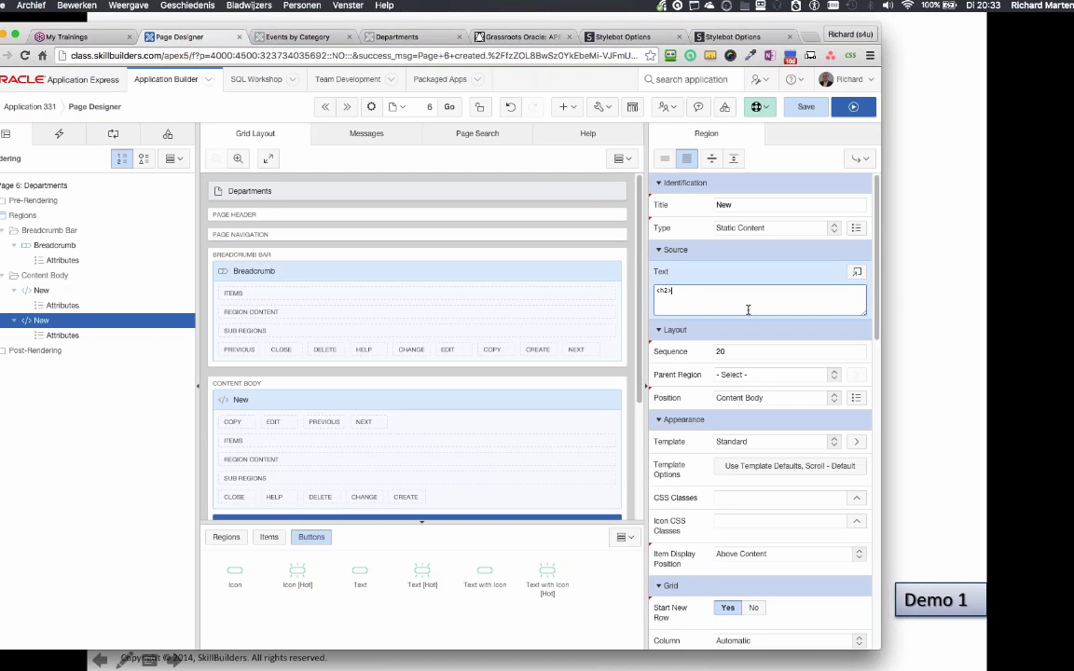
{"action": "type", "text": "<h2> second reg"}
{"action": "type", "text": "ion</h2"}
Save and run the page to check both regions, and return to Page Designer
{"action": "left_click", "coordinate": [853, 107]}
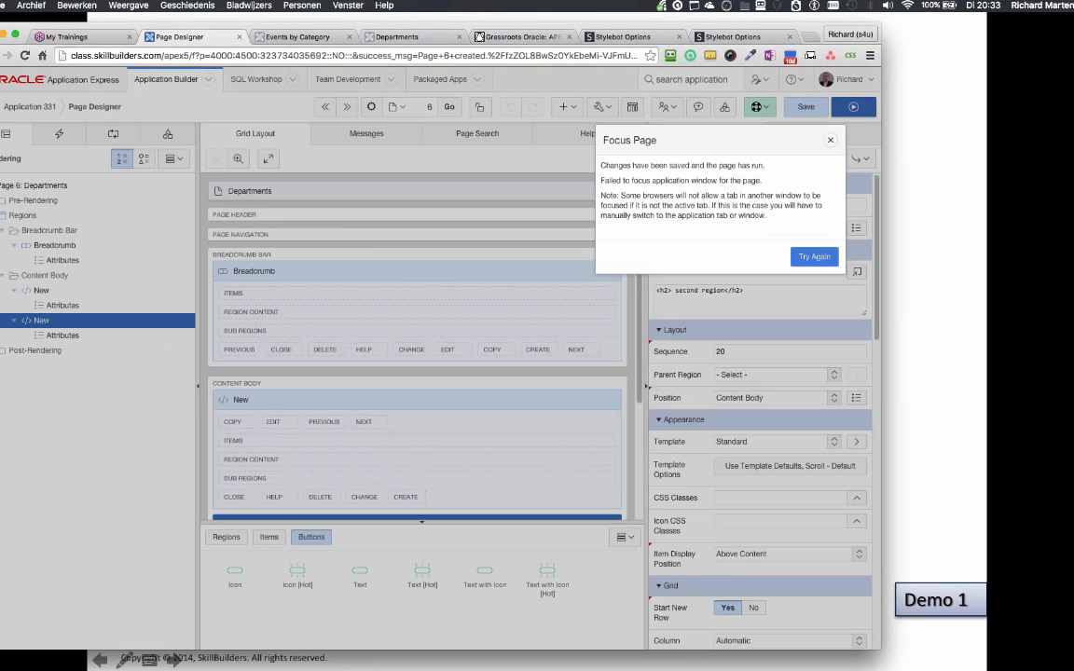
{"action": "left_click", "coordinate": [396, 36]}
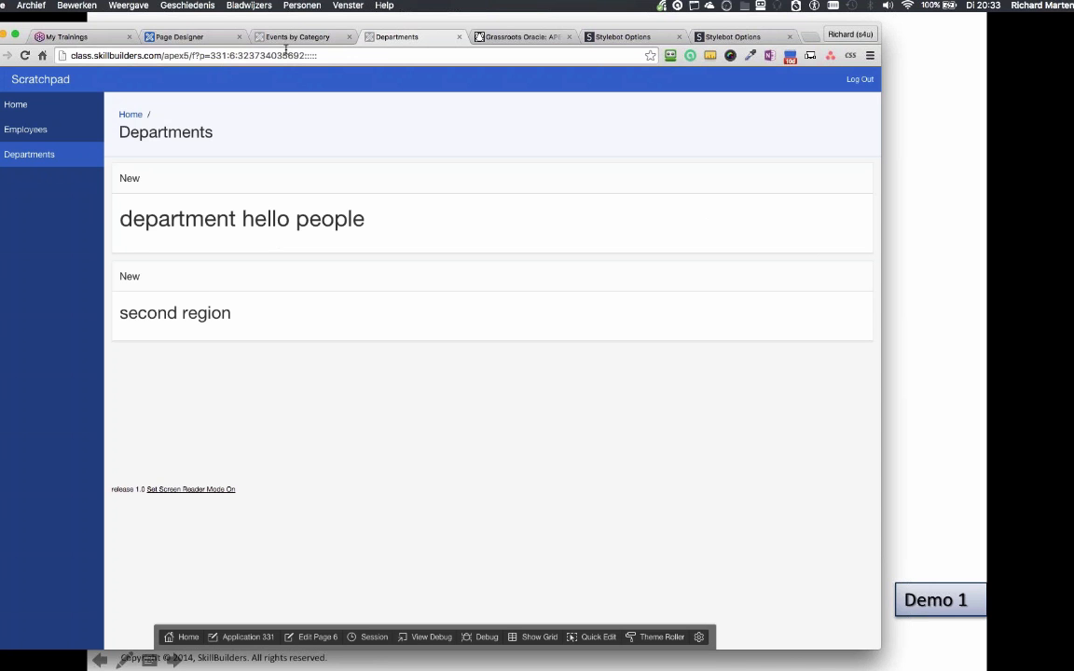
{"action": "left_click", "coordinate": [191, 37]}
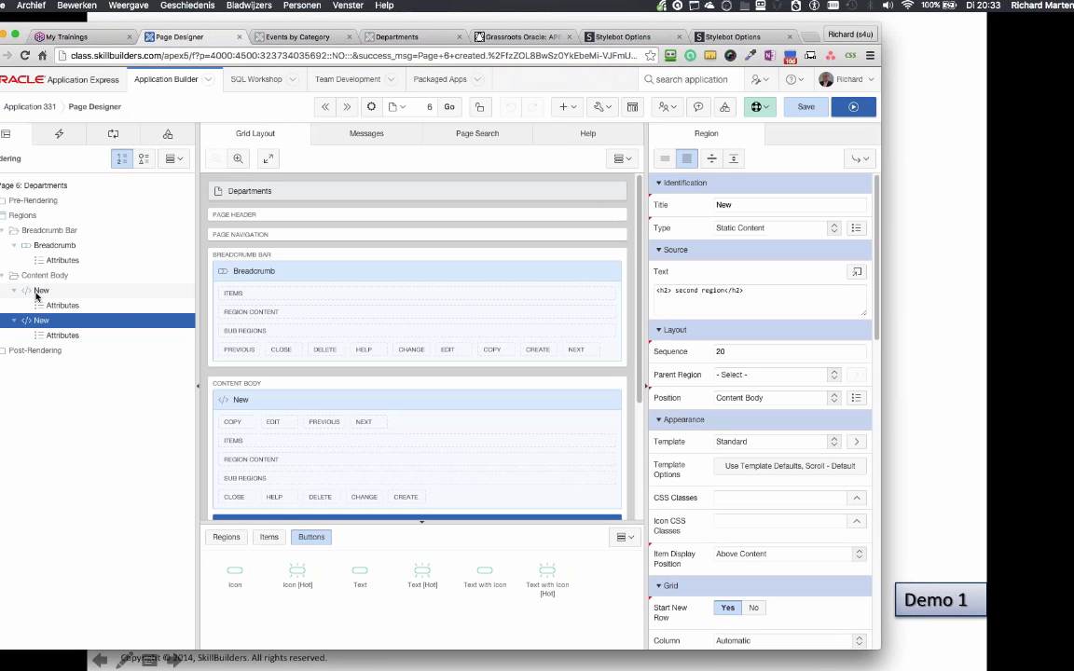
Place the second region beside the first in the same Content Body row, and save and run the page
{"action": "scroll", "coordinate": [391, 394], "scroll_direction": "down", "scroll_amount": 4}
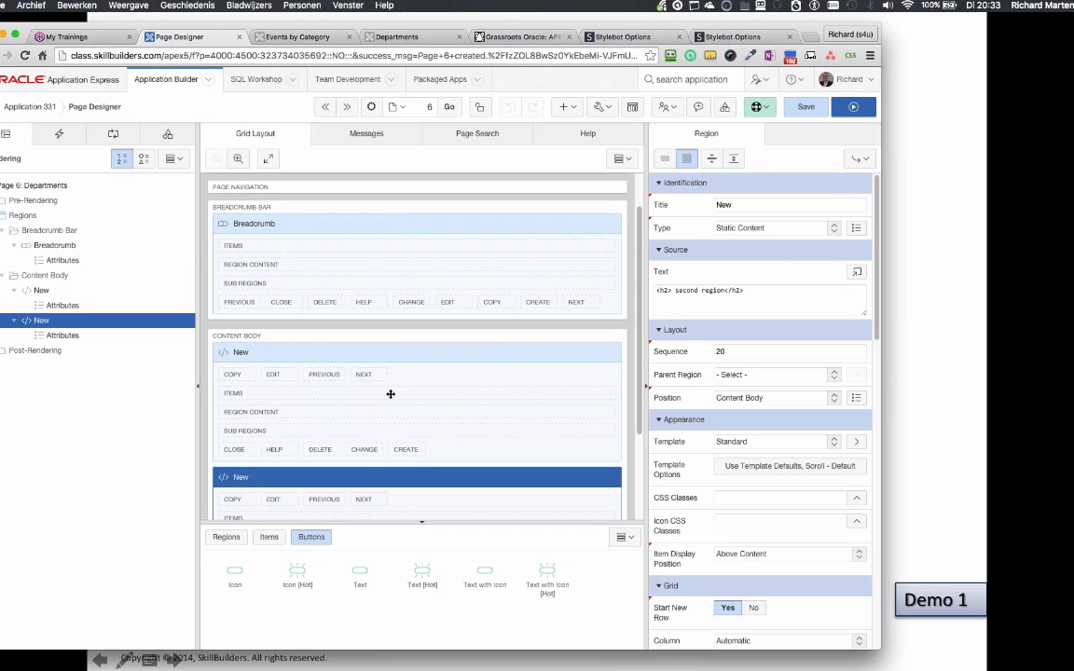
{"action": "left_click_drag", "start_coordinate": [390, 394], "coordinate": [604, 322]}
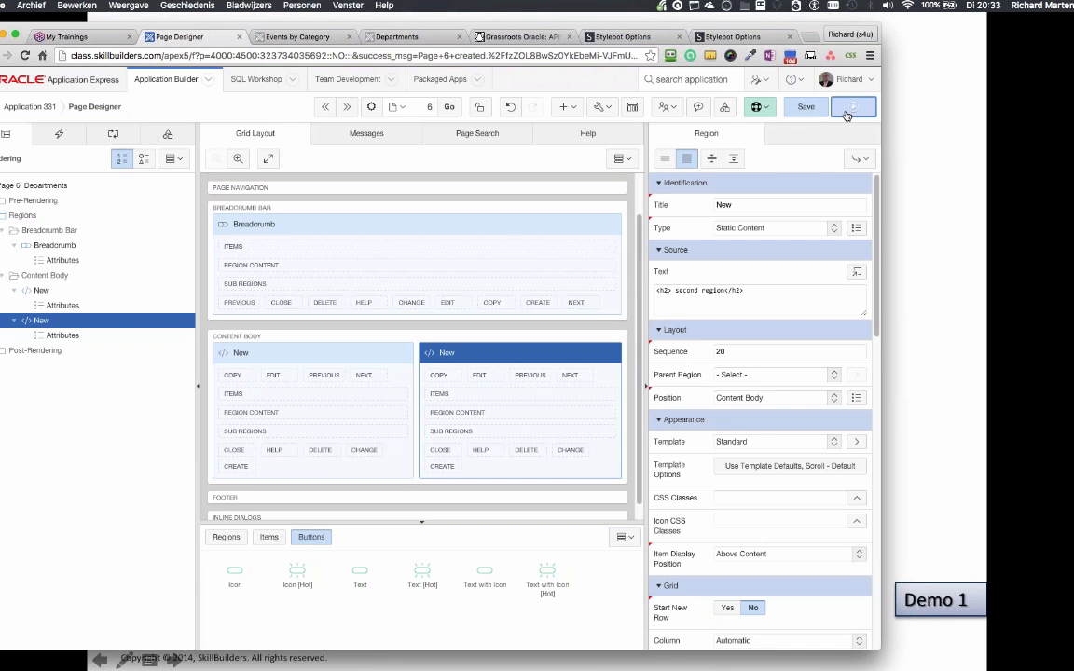
{"action": "left_click", "coordinate": [805, 106]}
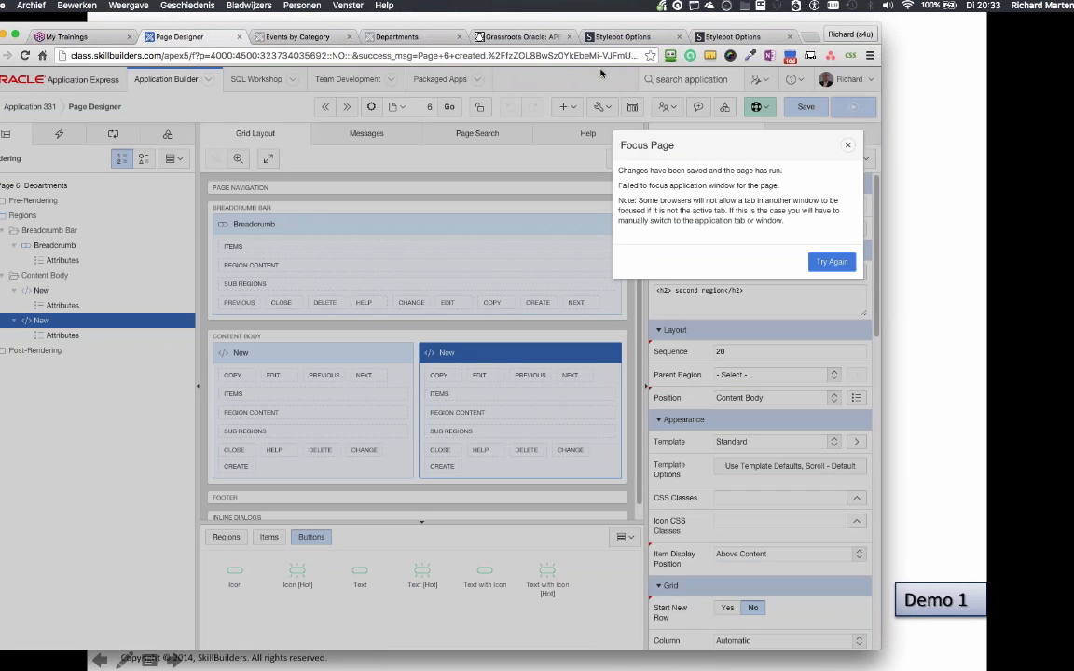
{"action": "left_click", "coordinate": [835, 267]}
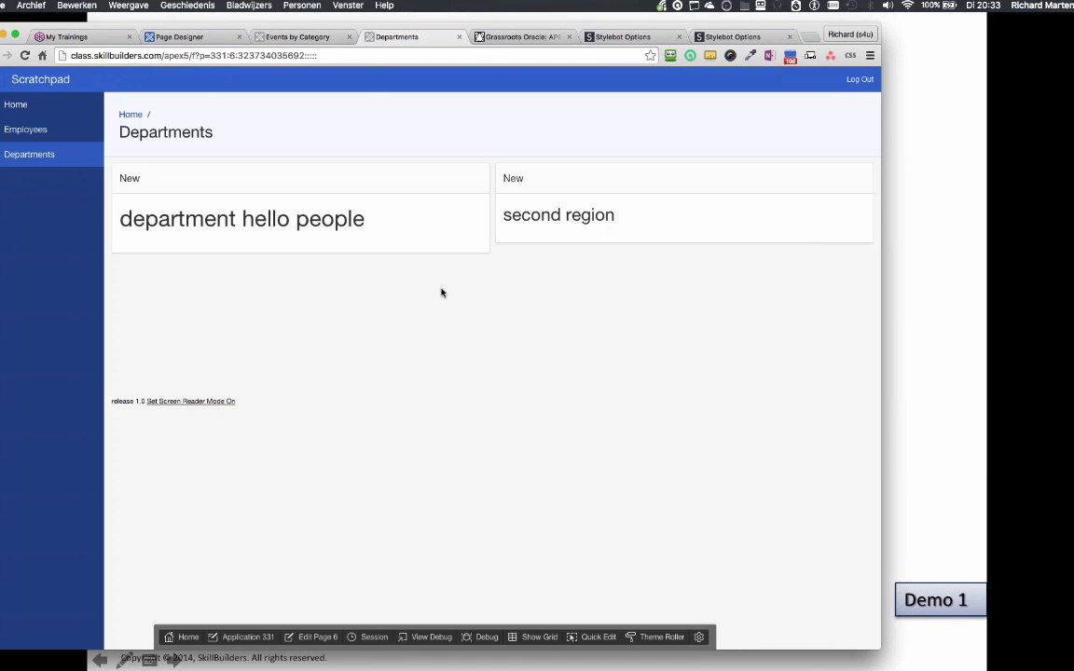
Move the second region directly below the first in the grid layout, and save and run the page to check it
{"action": "left_click", "coordinate": [186, 37]}
{"action": "left_click", "coordinate": [632, 108]}
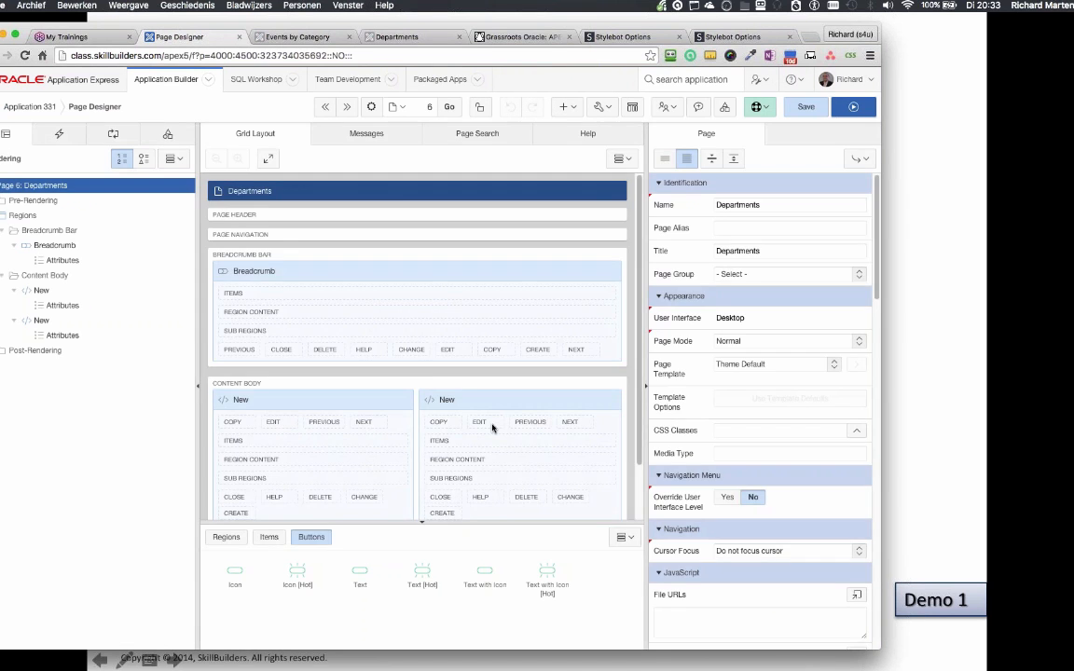
{"action": "scroll", "coordinate": [492, 428], "scroll_direction": "down", "scroll_amount": 2}
{"action": "left_click_drag", "start_coordinate": [492, 428], "coordinate": [289, 494]}
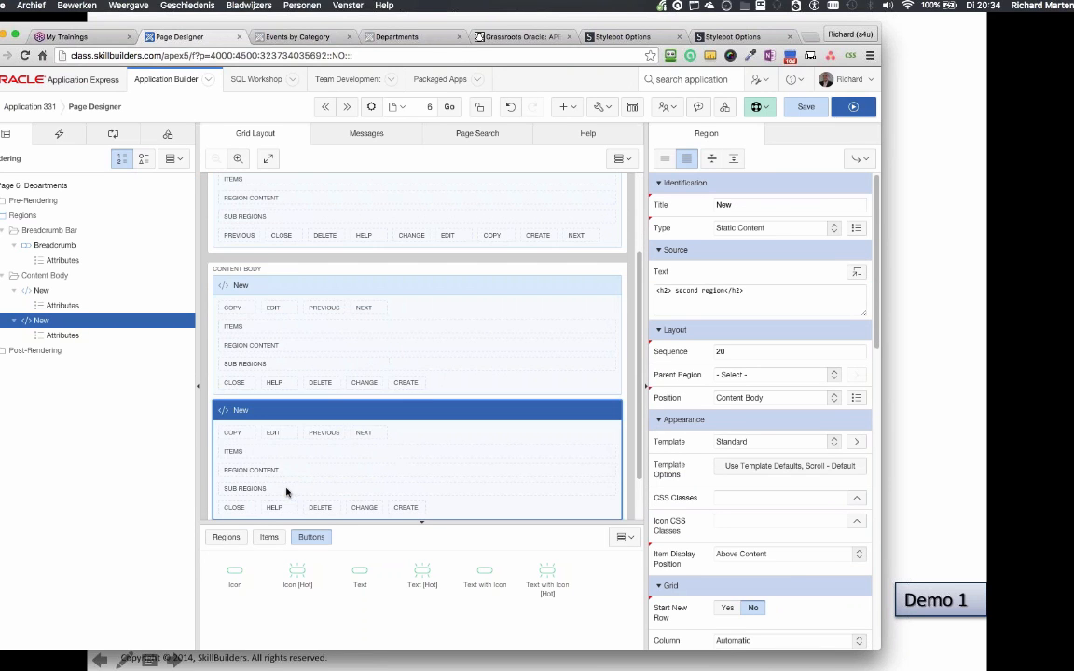
{"action": "left_click", "coordinate": [853, 106]}
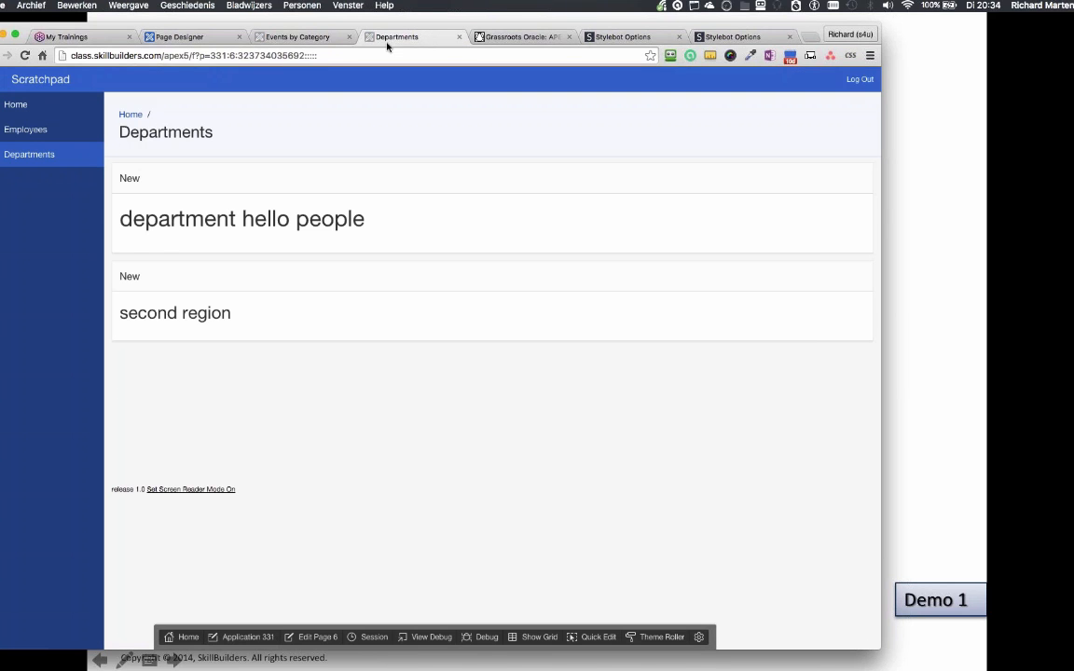
{"action": "left_click", "coordinate": [192, 37]}
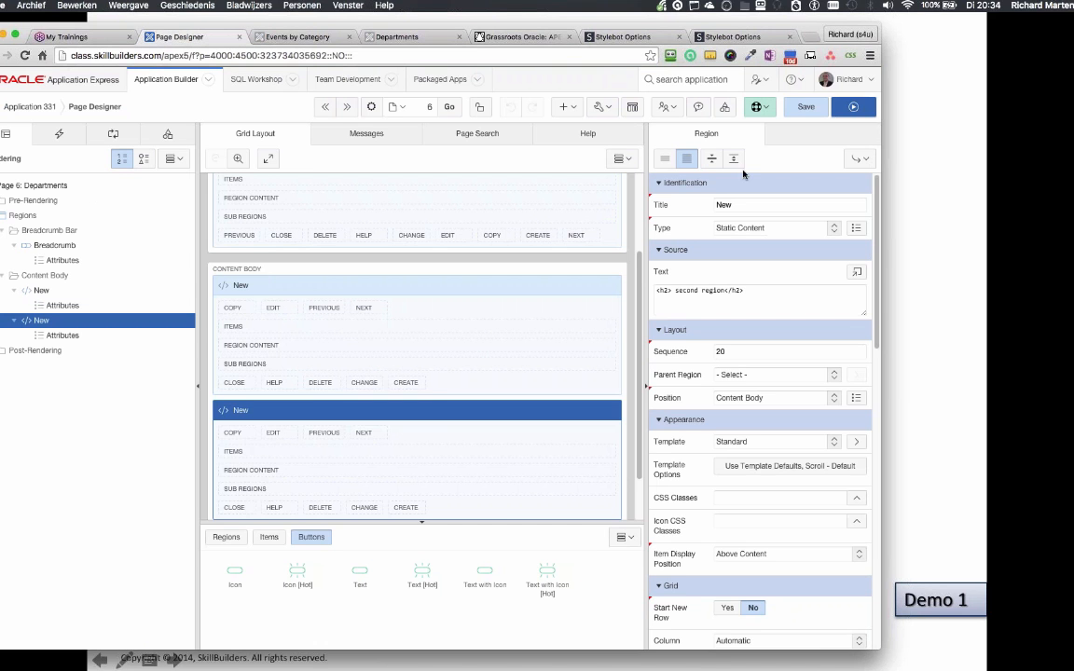
In Component View, set the "department hello people" region's Column Span to 6, apply the change and reload the running Departments page
{"action": "left_click", "coordinate": [636, 109]}
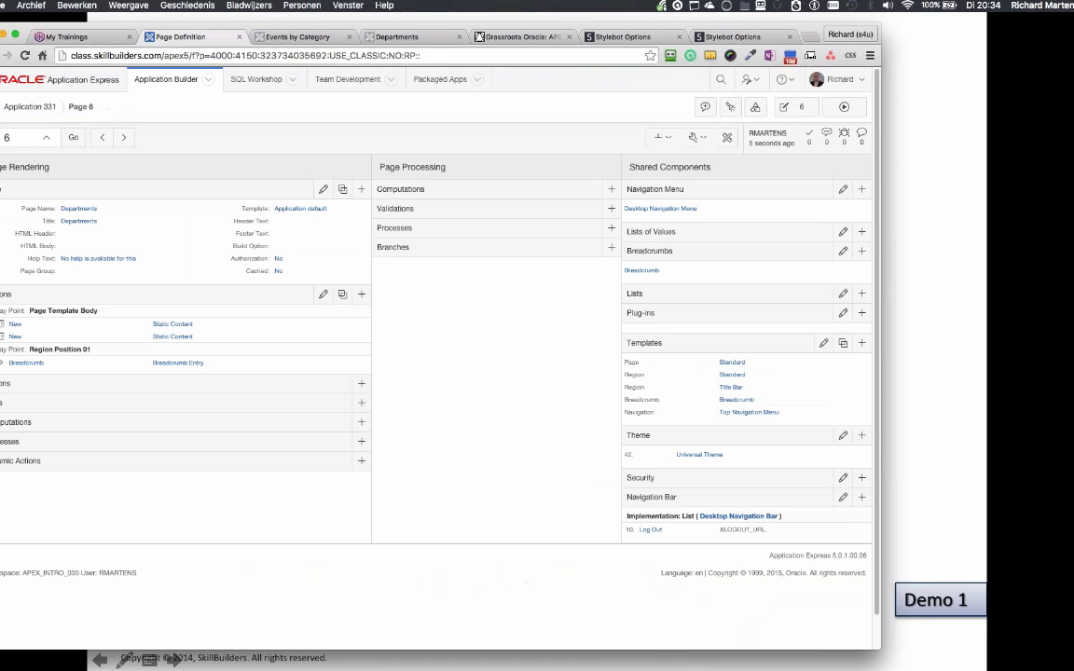
{"action": "left_click", "coordinate": [15, 326]}
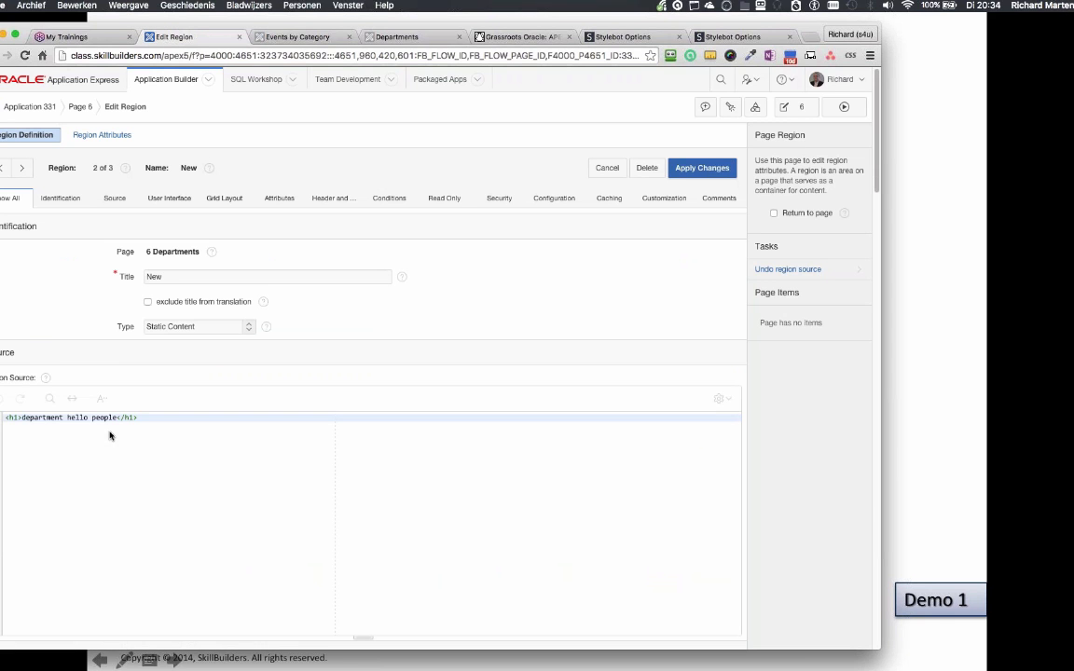
{"action": "left_click", "coordinate": [226, 209]}
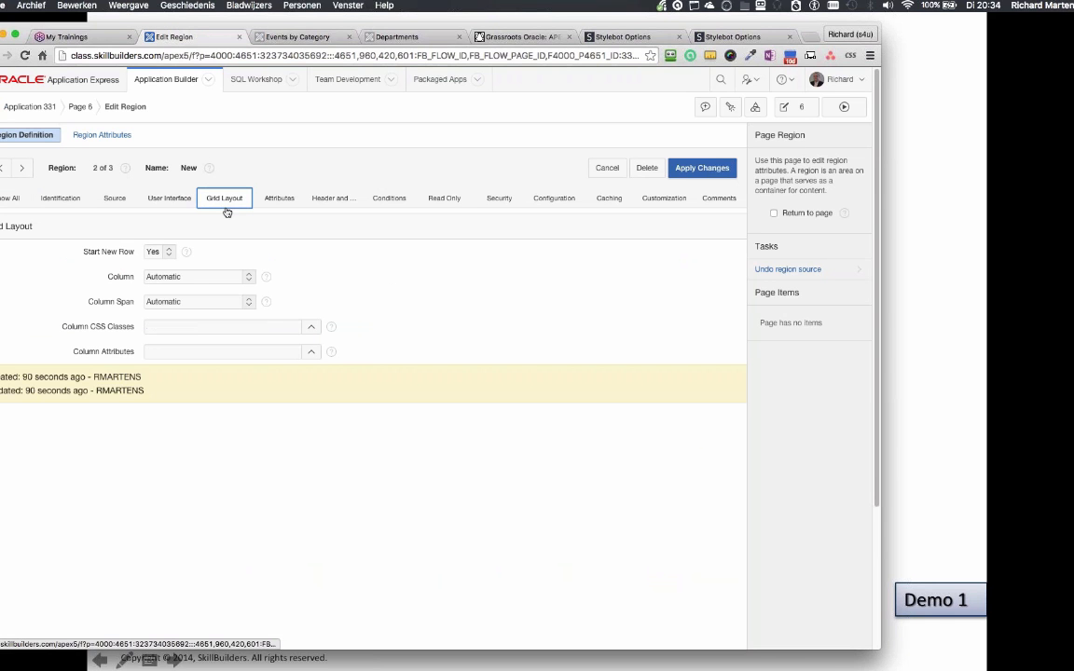
{"action": "left_click", "coordinate": [191, 305]}
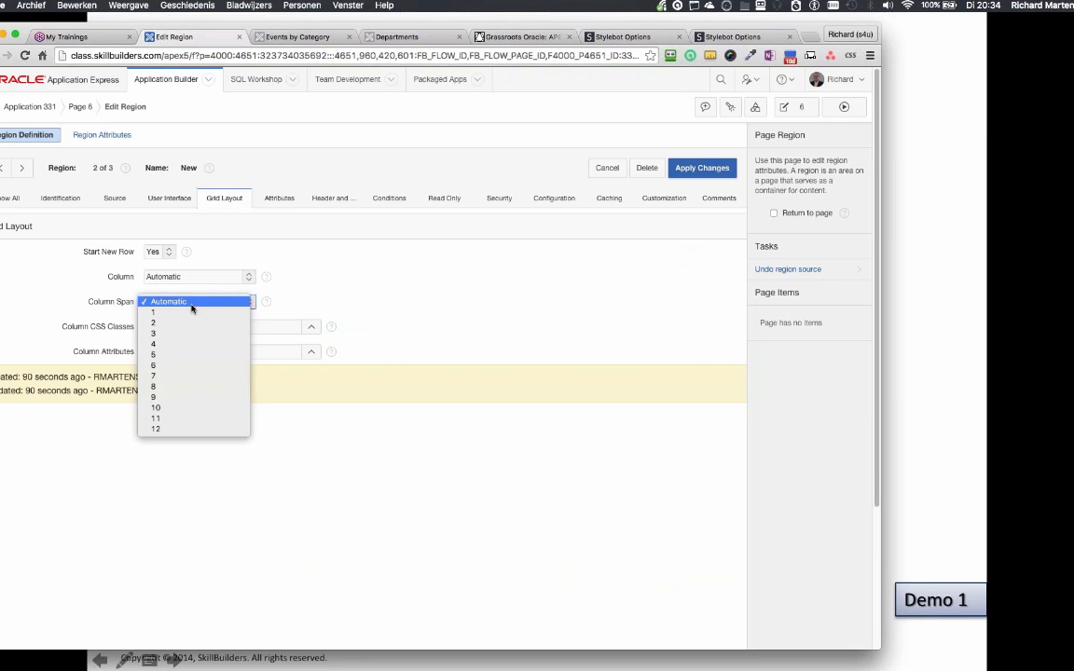
{"action": "left_click", "coordinate": [191, 365]}
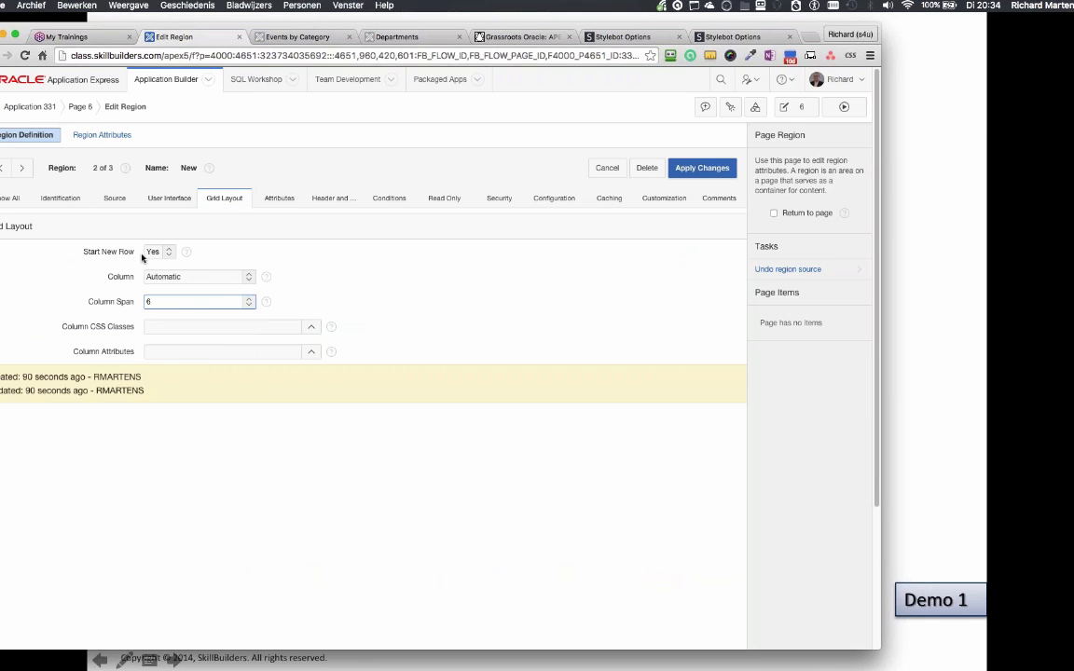
{"action": "left_click", "coordinate": [685, 173]}
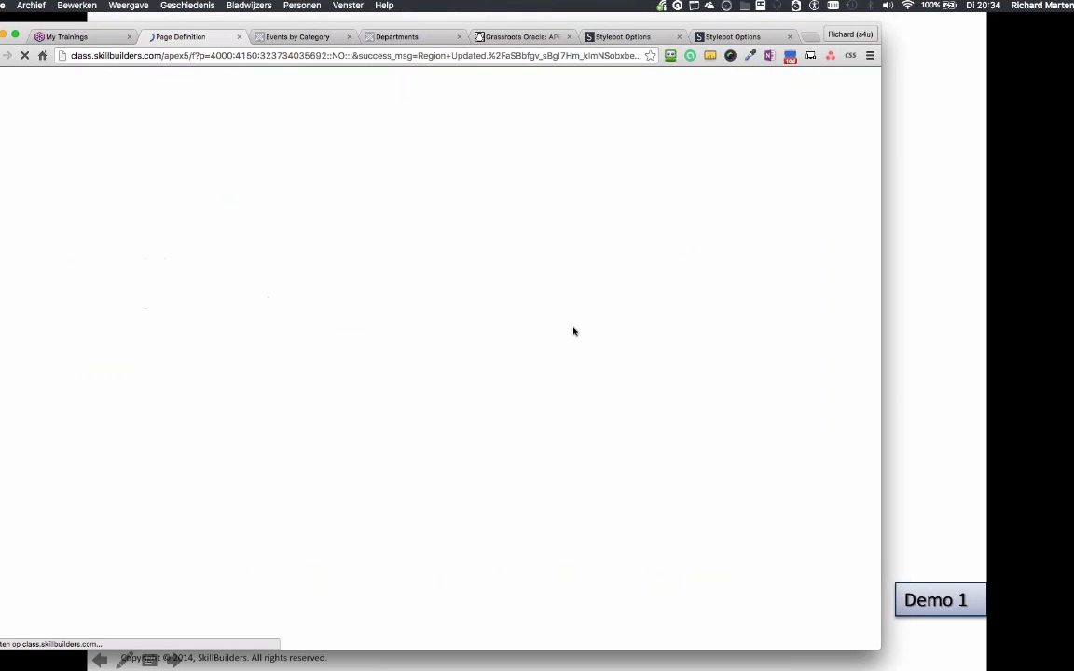
{"action": "left_click", "coordinate": [374, 36]}
{"action": "key", "text": "super+r"}
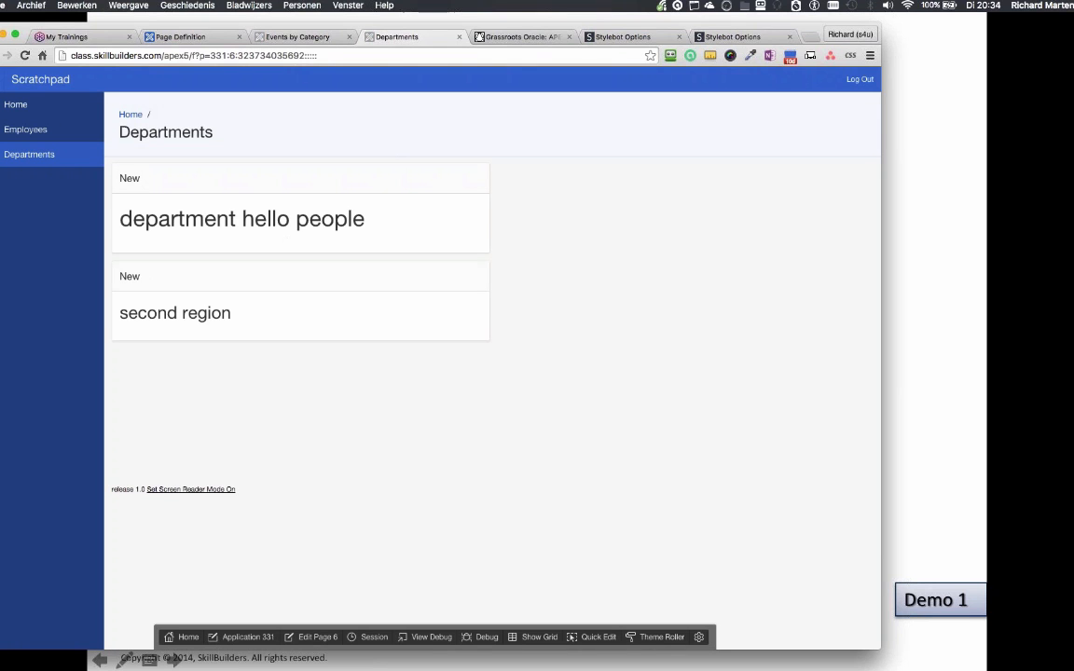
In Component View, set the "second region" region's Column to 7 and Column Span to 6, and apply the changes
{"action": "left_click", "coordinate": [191, 38]}
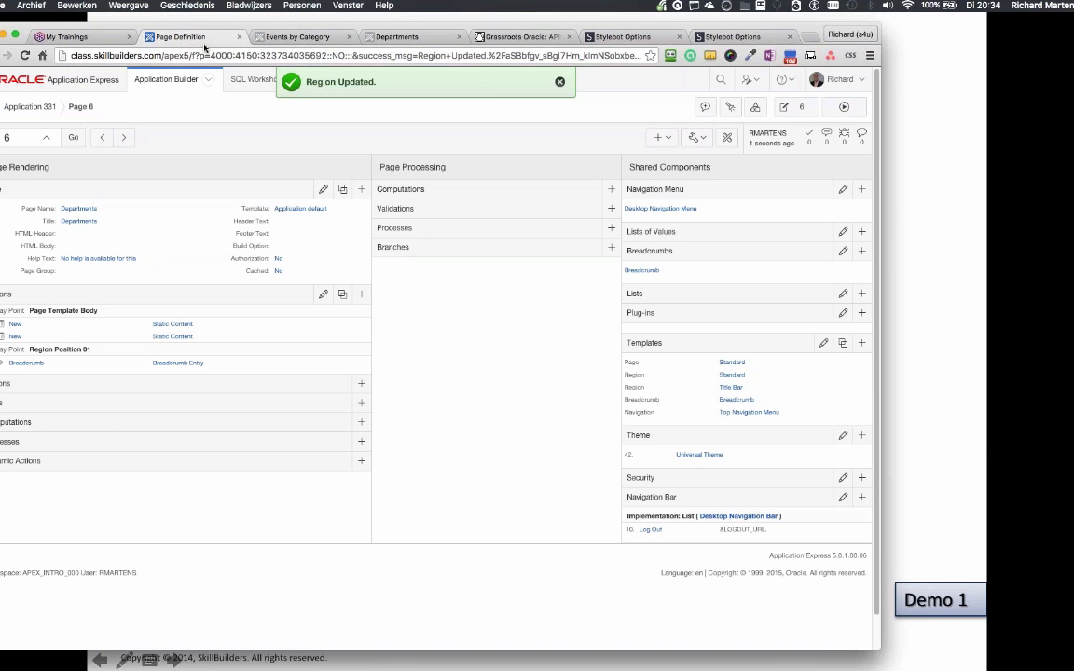
{"action": "left_click", "coordinate": [15, 336]}
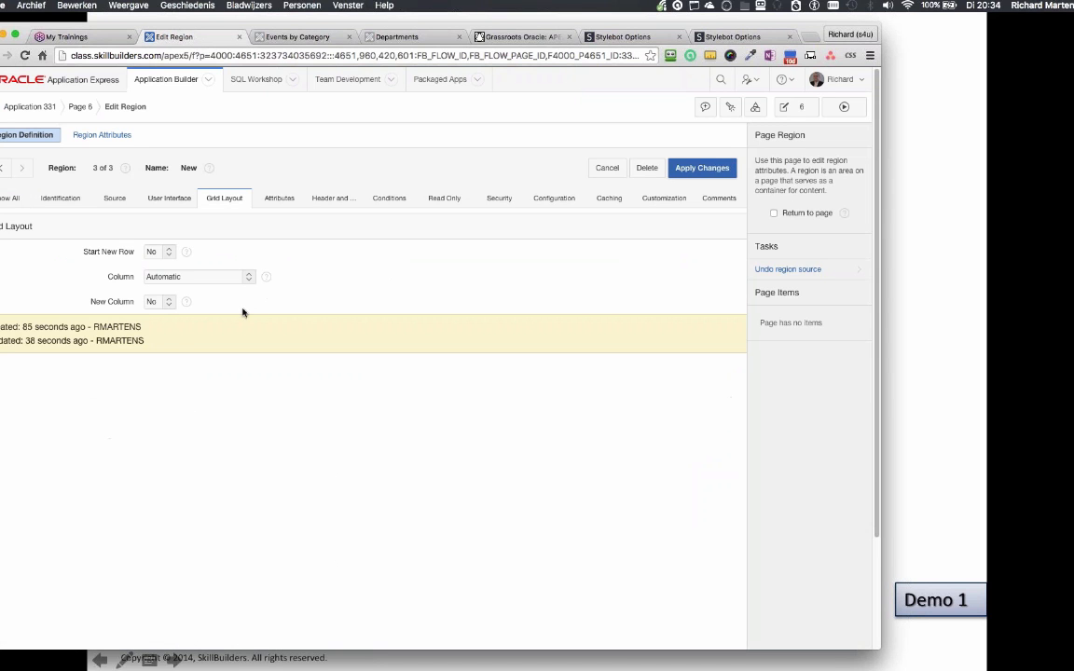
{"action": "left_click", "coordinate": [195, 281]}
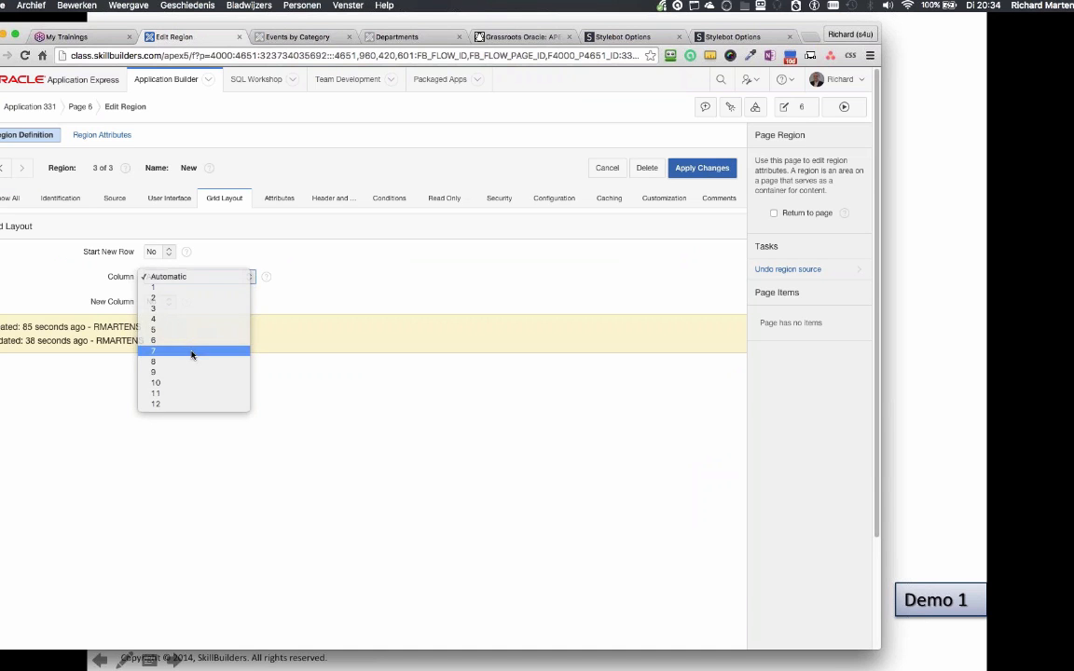
{"action": "left_click", "coordinate": [192, 351]}
{"action": "left_click", "coordinate": [171, 301]}
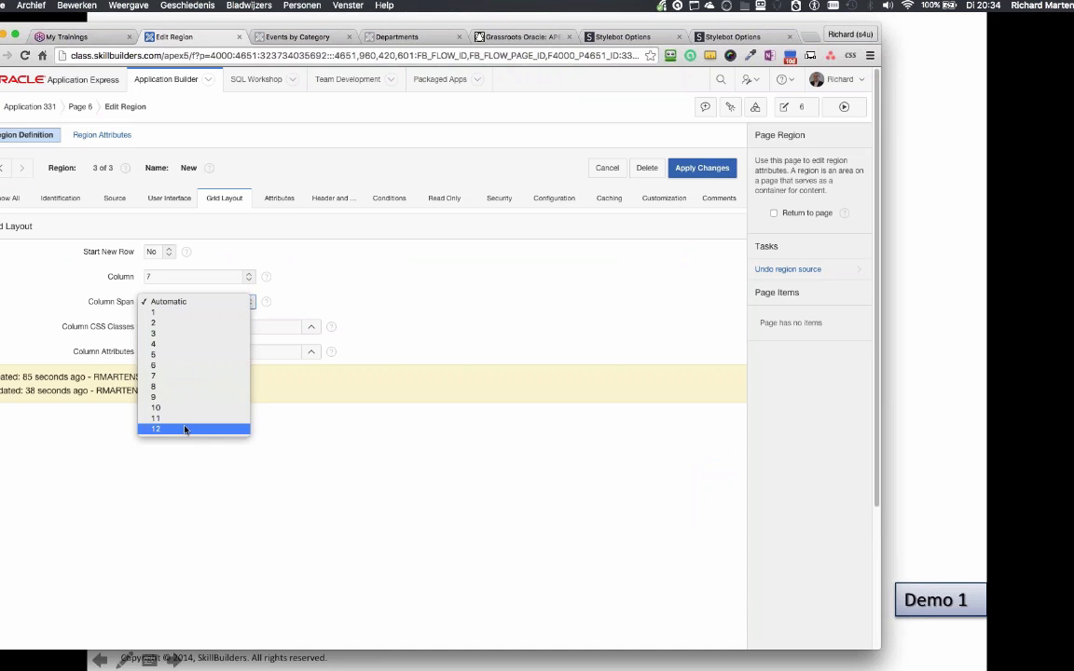
{"action": "left_click", "coordinate": [179, 365]}
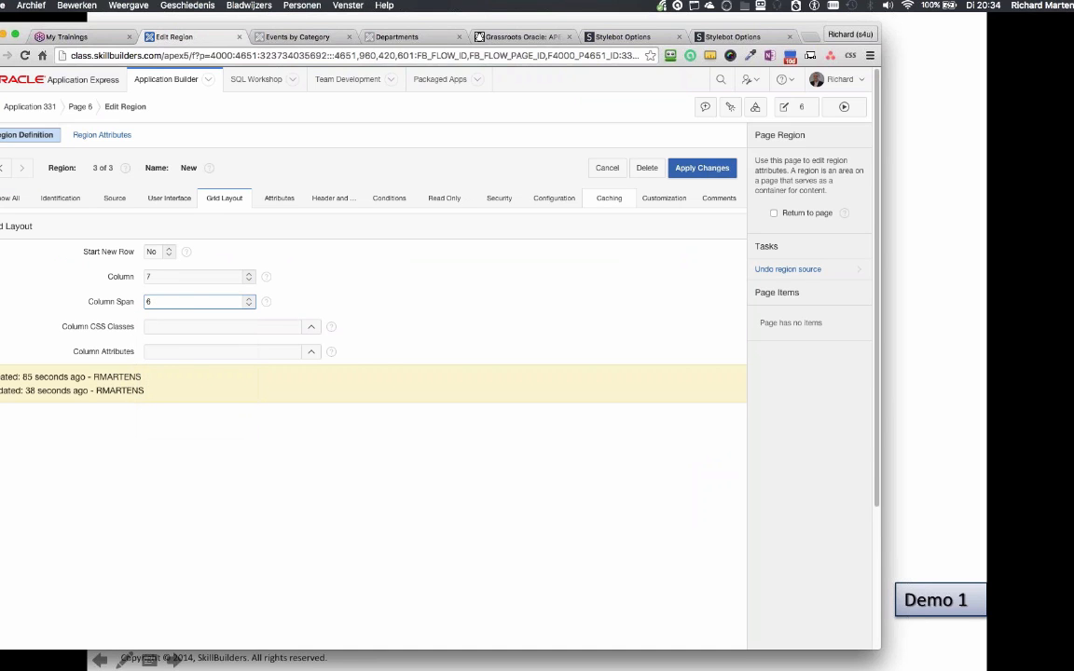
{"action": "left_click", "coordinate": [699, 169]}
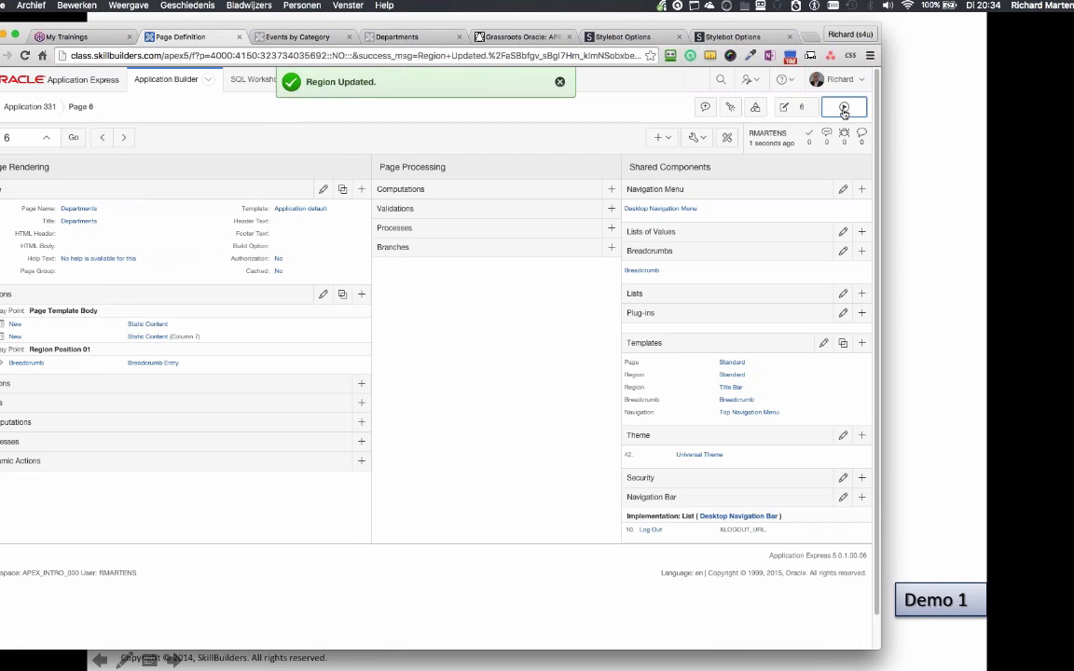
Run the Departments page, show its layout grid overlay, and return to the page definition
{"action": "left_click", "coordinate": [843, 110]}
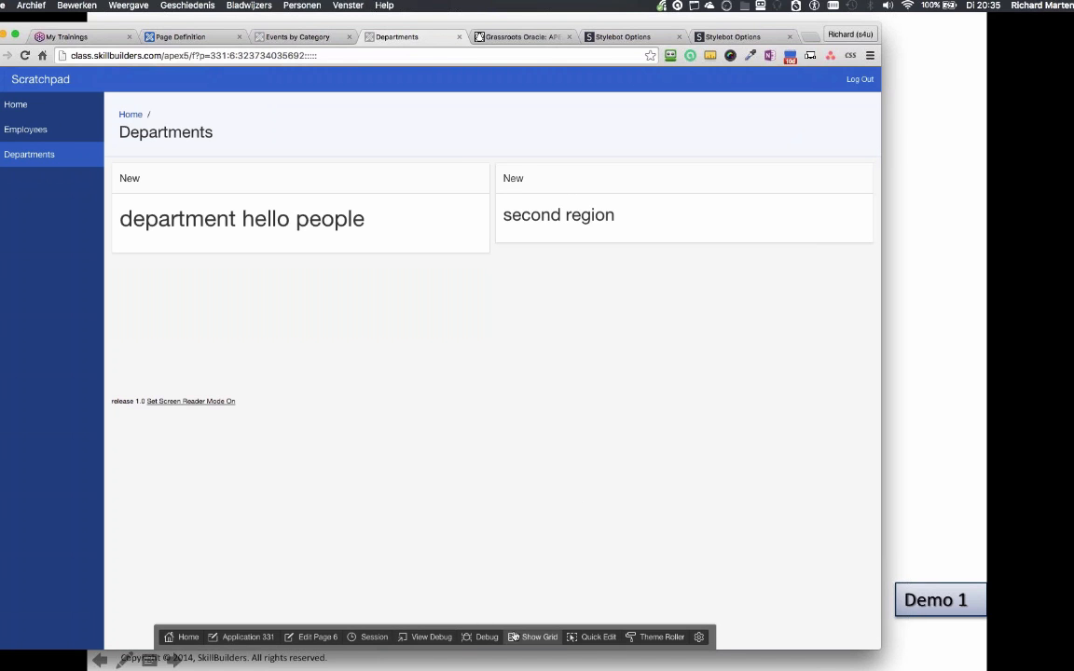
{"action": "left_click", "coordinate": [518, 637]}
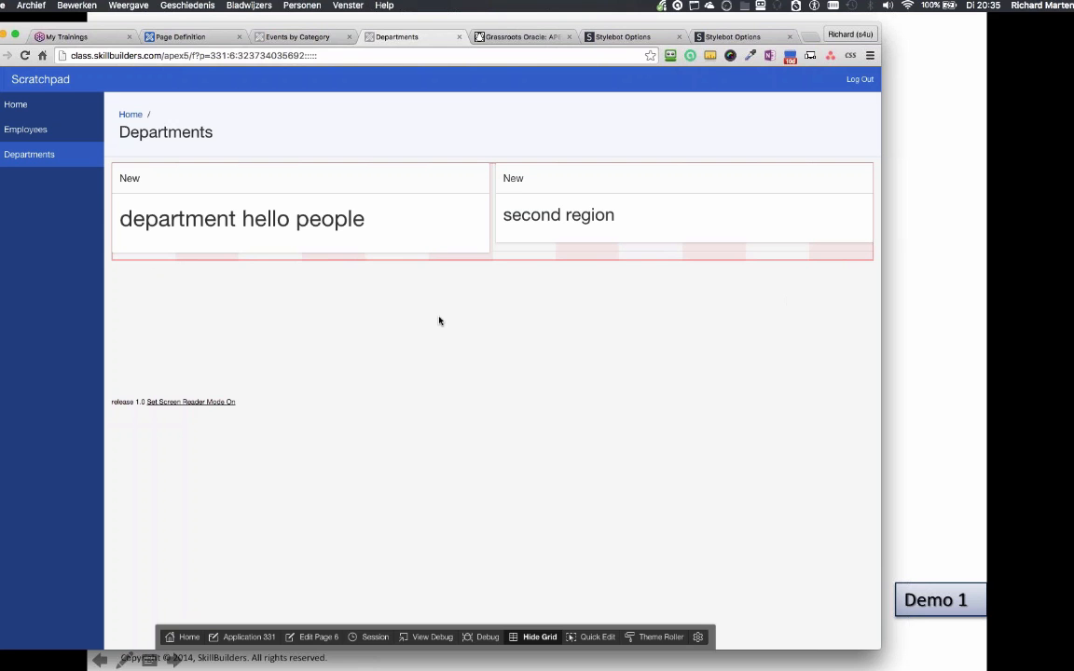
{"action": "left_click", "coordinate": [183, 36]}
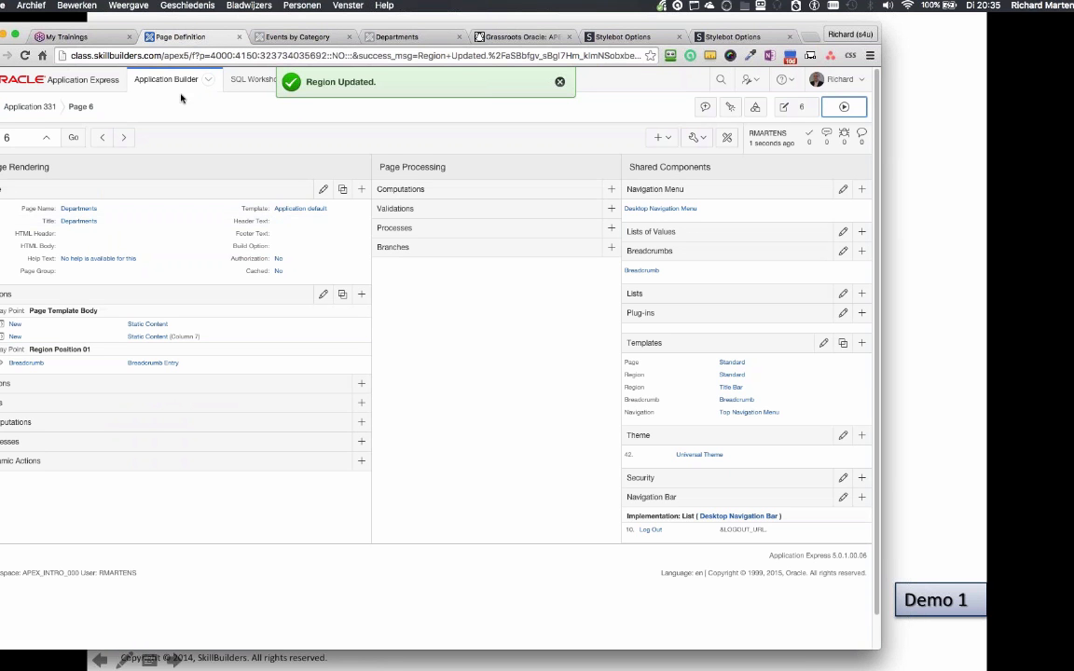
Switch page 6 to Page Designer and set the "second region" region's Column Span to 3
{"action": "left_click", "coordinate": [727, 137]}
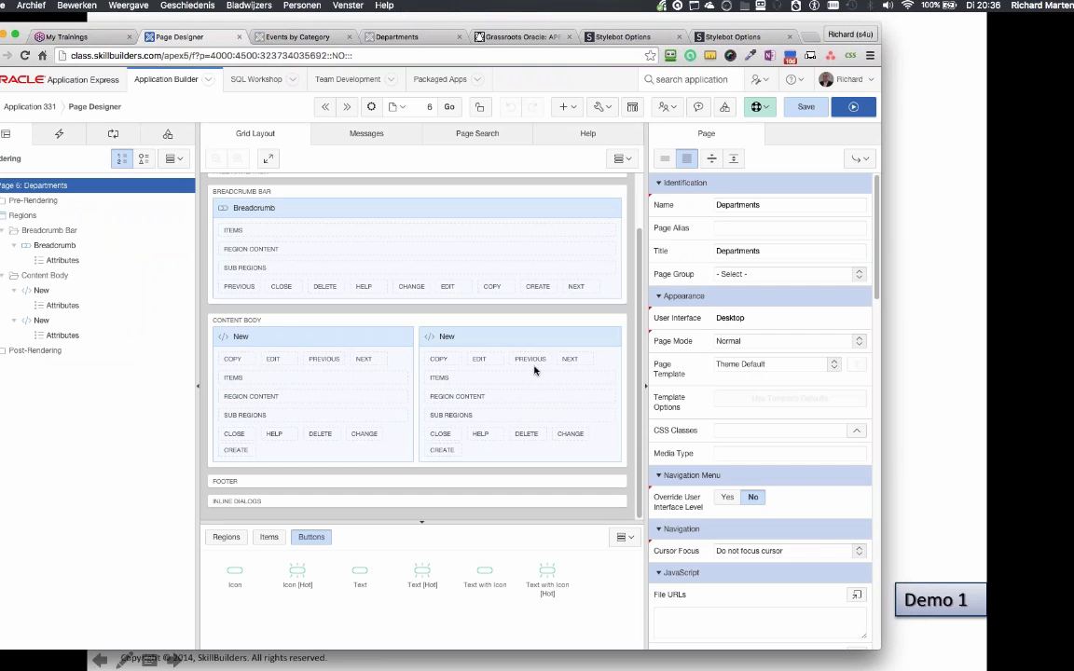
{"action": "left_click", "coordinate": [587, 341]}
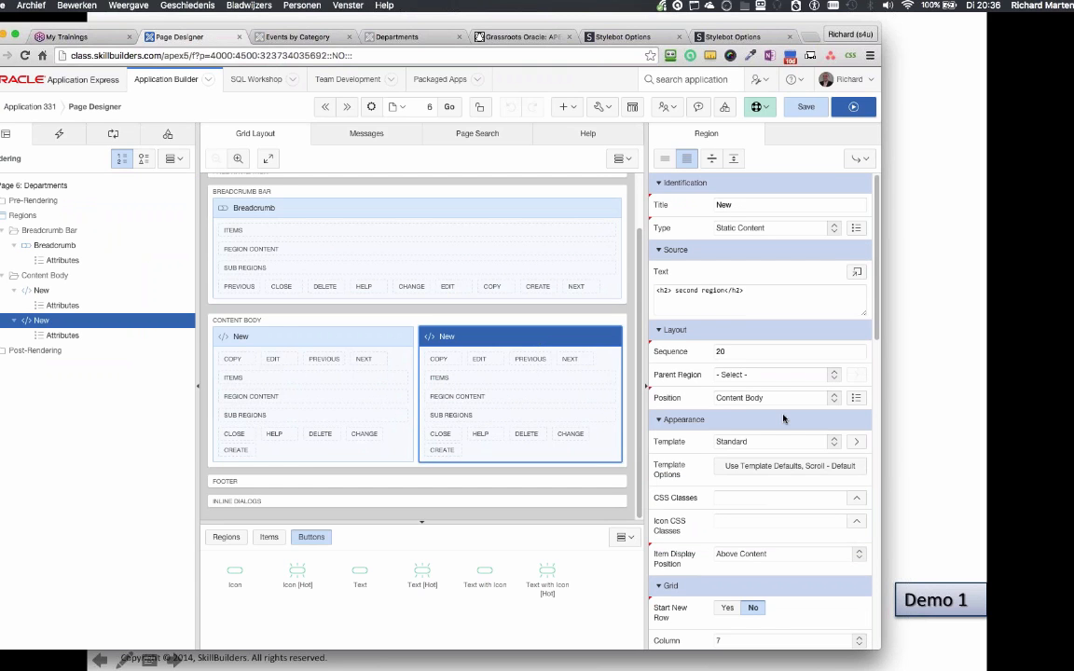
{"action": "left_click", "coordinate": [859, 159]}
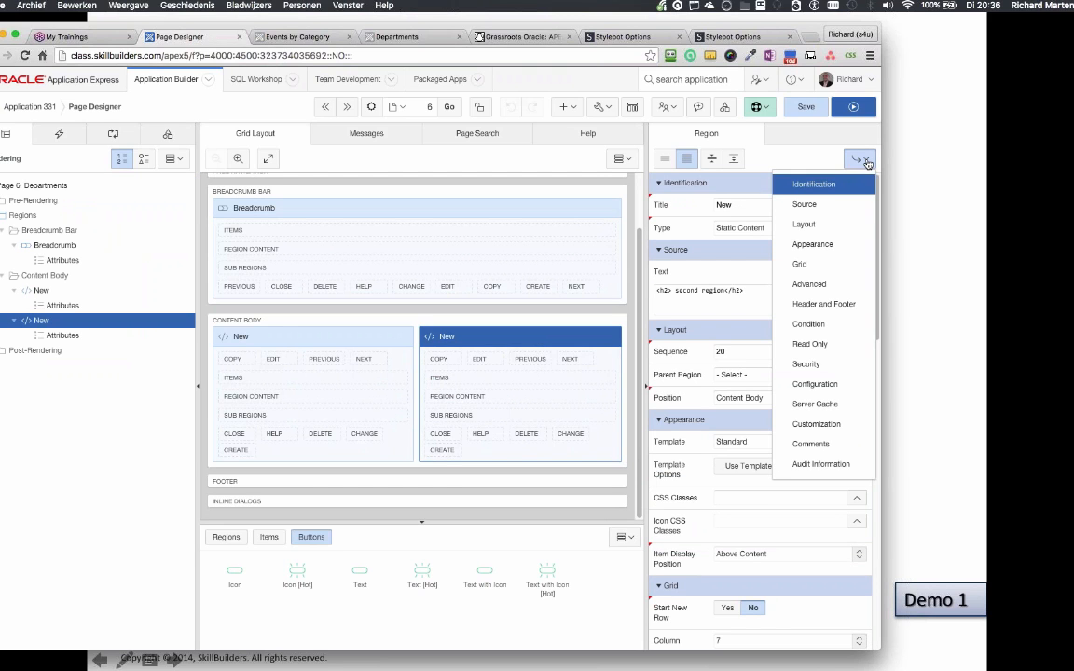
{"action": "left_click", "coordinate": [818, 264]}
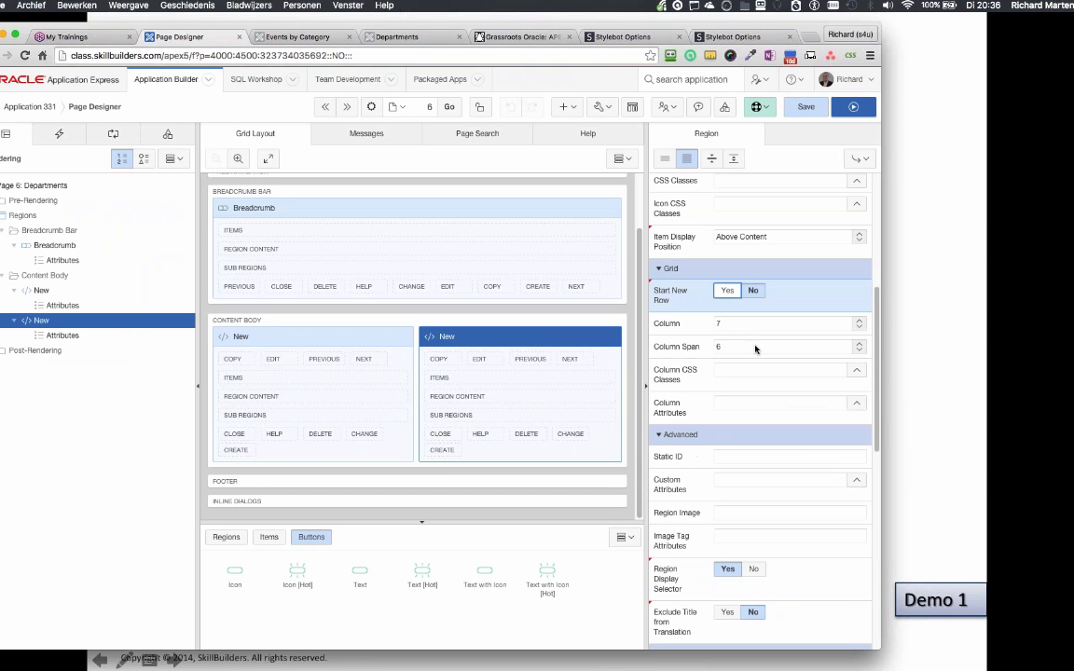
{"action": "left_click", "coordinate": [755, 346]}
{"action": "left_click", "coordinate": [755, 314]}
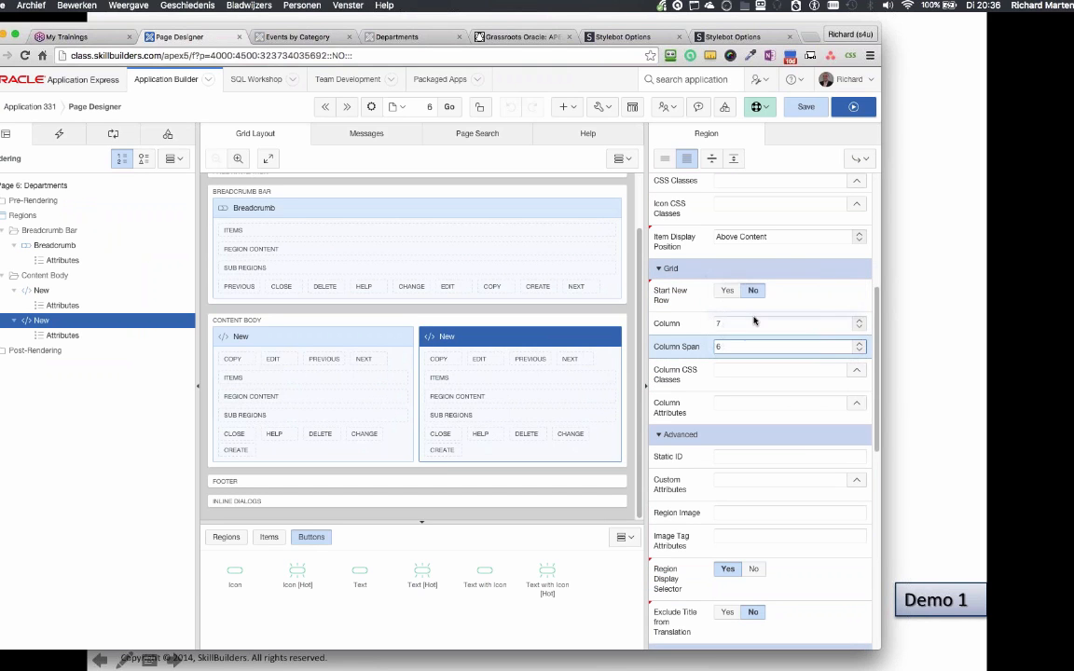
Set the Column Span of the first Content Body region to 9
{"action": "left_click", "coordinate": [407, 389]}
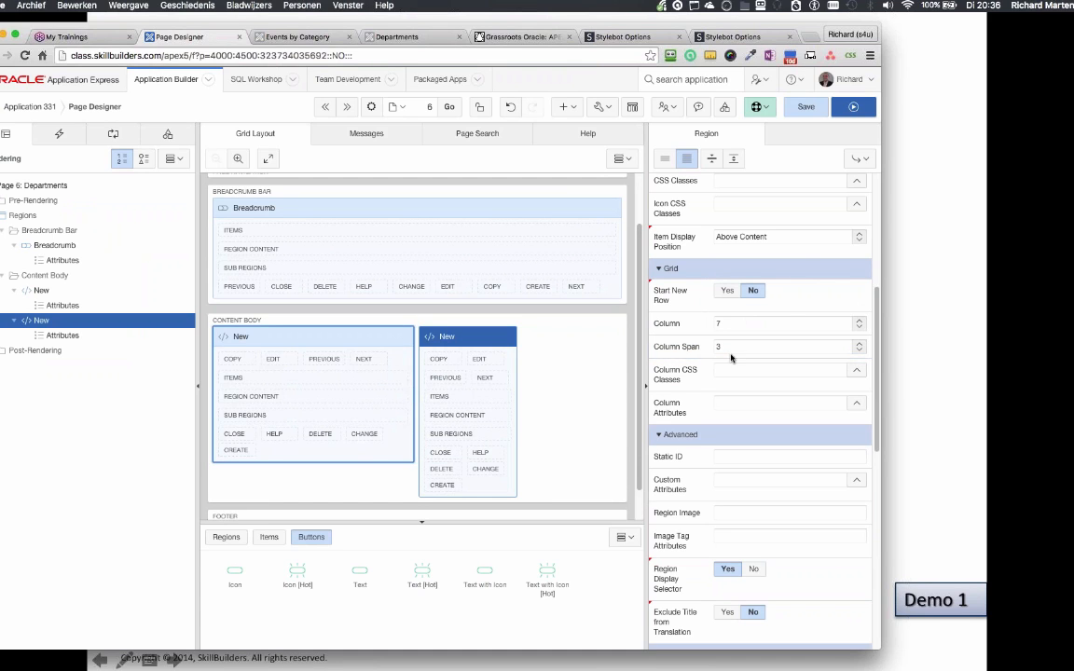
{"action": "left_click", "coordinate": [338, 333]}
{"action": "left_click", "coordinate": [721, 347]}
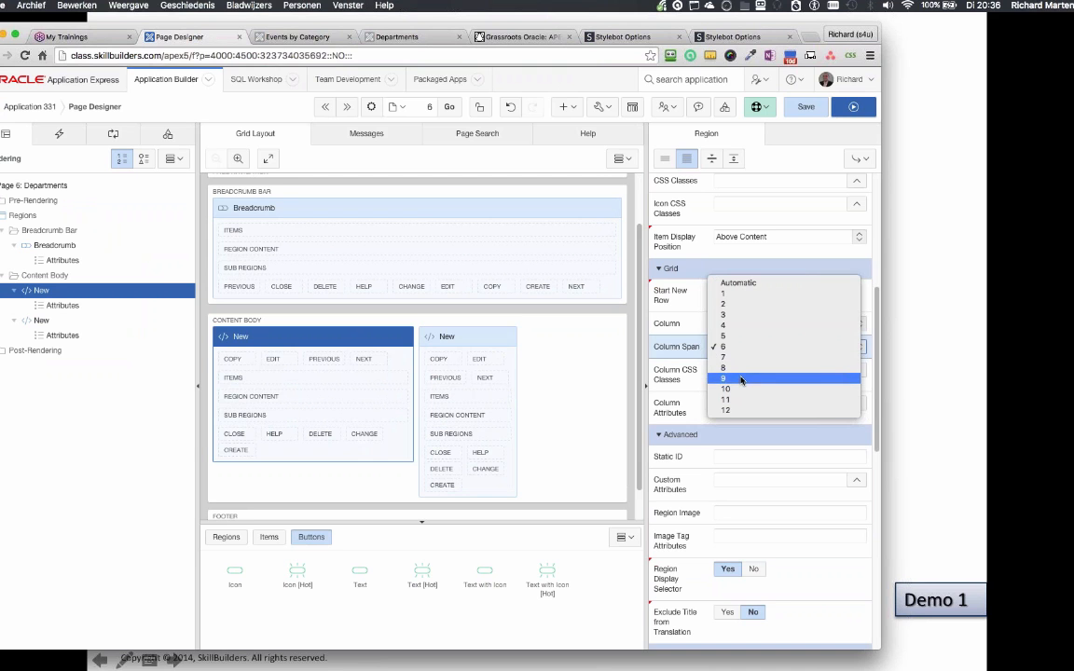
{"action": "left_click", "coordinate": [746, 378]}
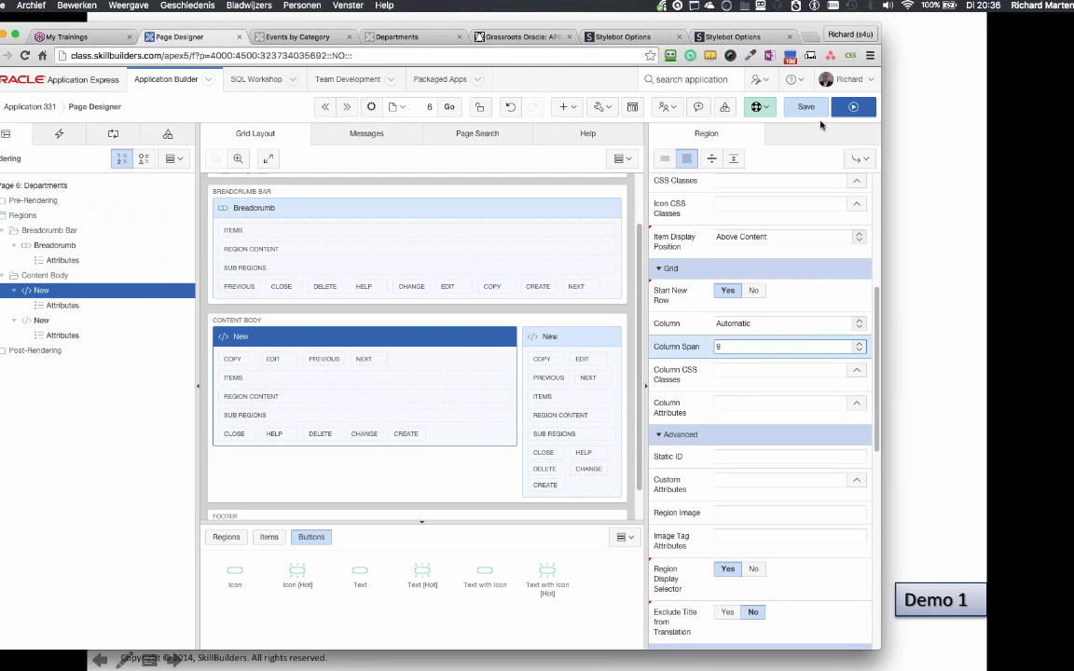
Save and run the page, check the running Departments page, and return to Page Designer
{"action": "left_click", "coordinate": [853, 106]}
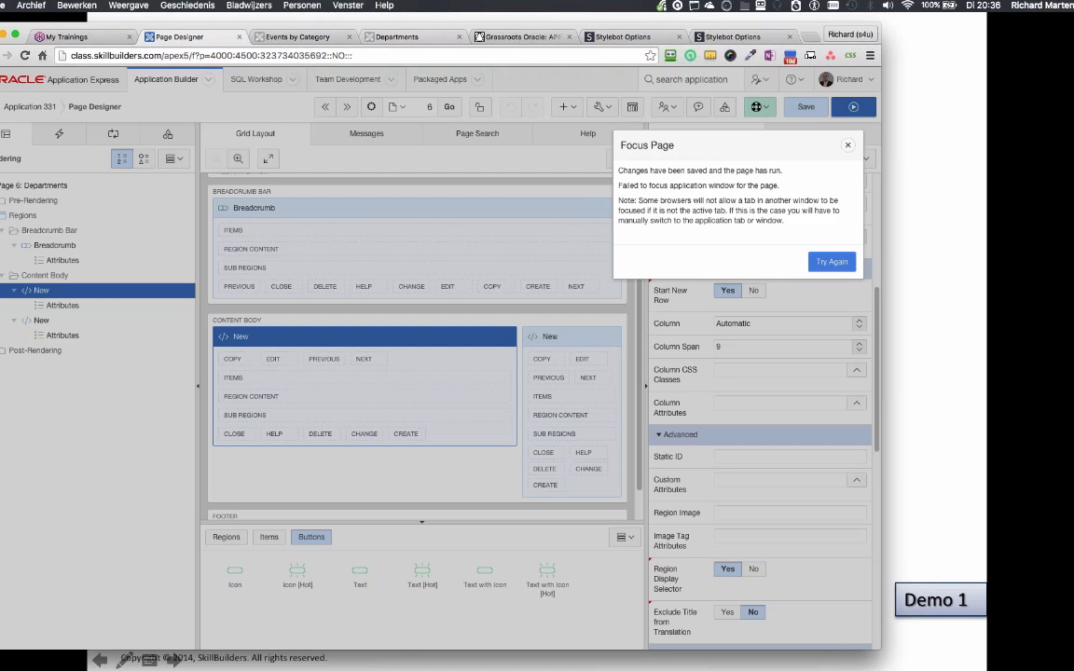
{"action": "left_click", "coordinate": [415, 36]}
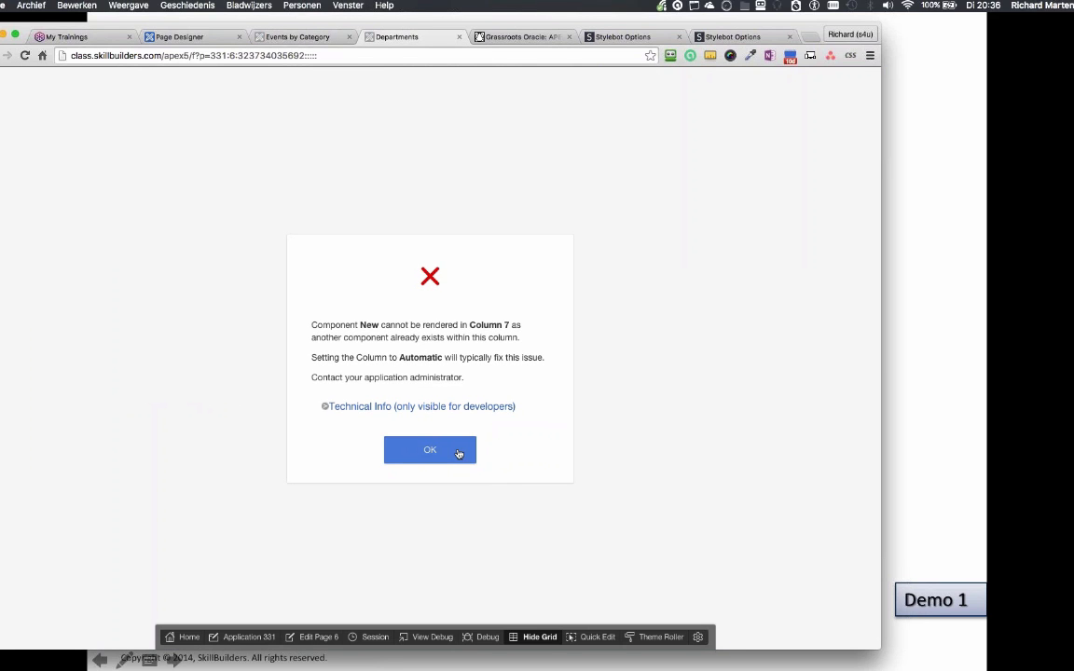
{"action": "left_click", "coordinate": [289, 37]}
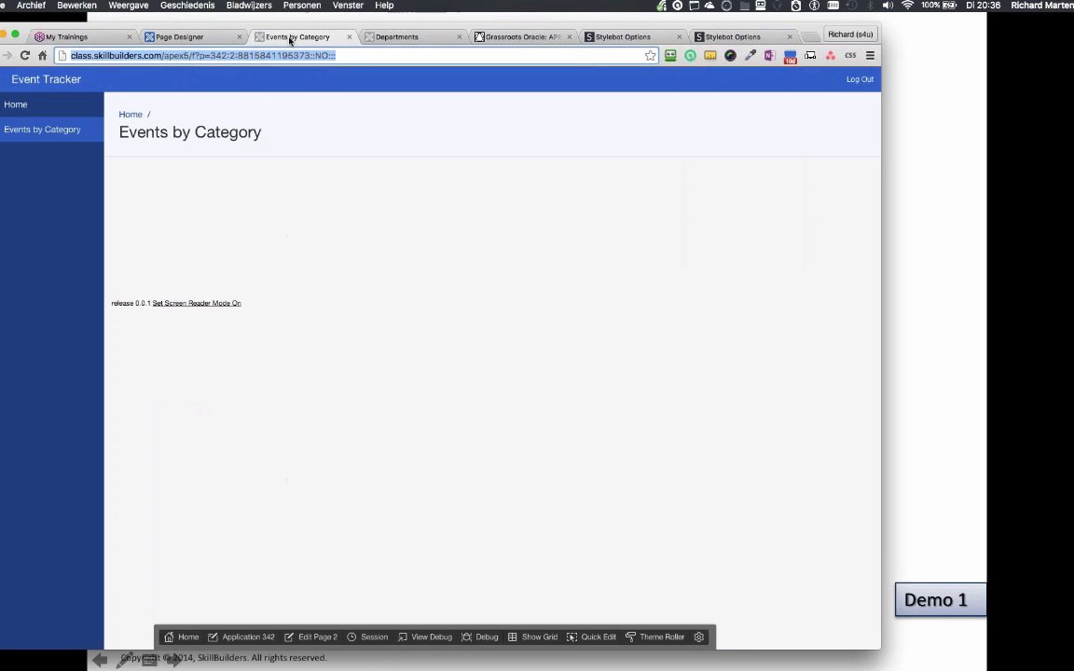
{"action": "left_click", "coordinate": [219, 35]}
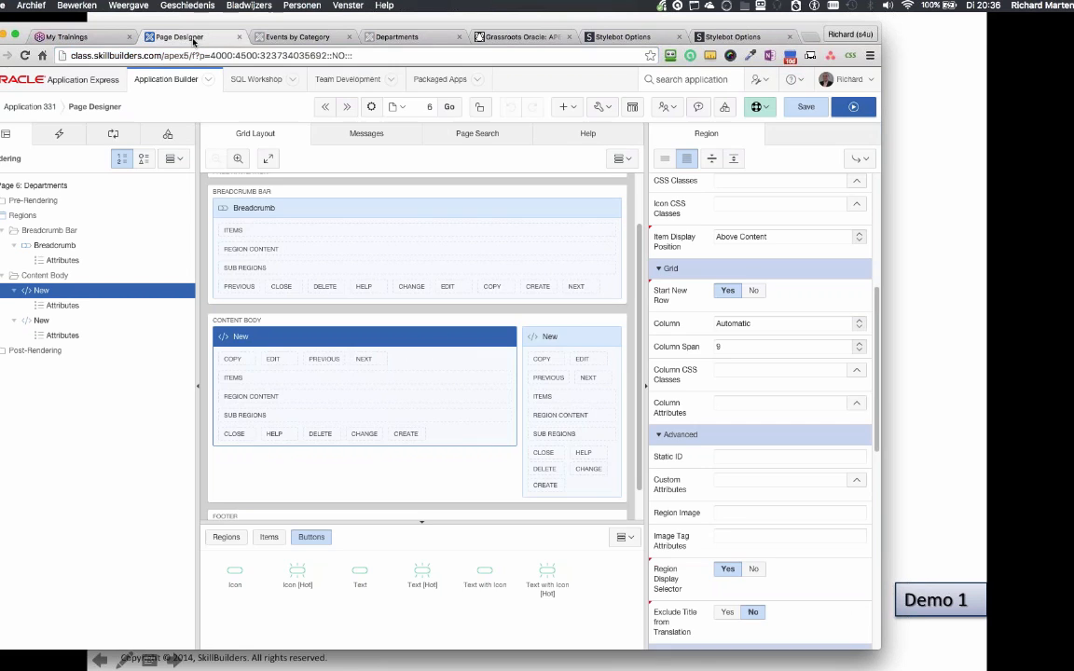
Set the second Content Body region's Column to Automatic, and save and run the page to check the Departments layout
{"action": "left_click", "coordinate": [559, 354]}
{"action": "left_click", "coordinate": [860, 326]}
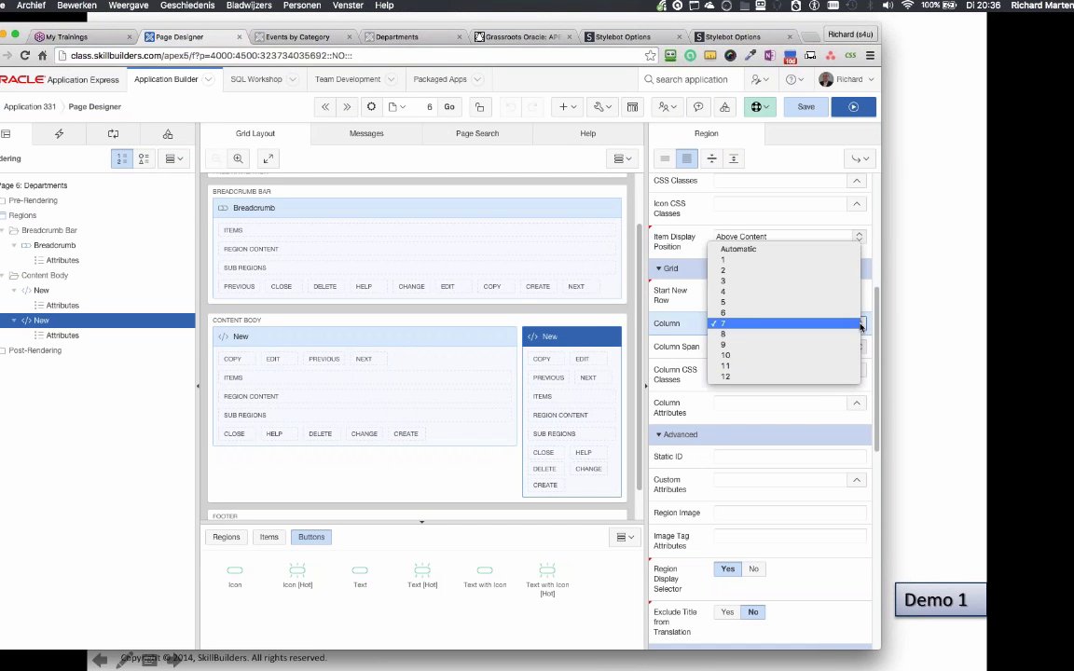
{"action": "left_click", "coordinate": [809, 247]}
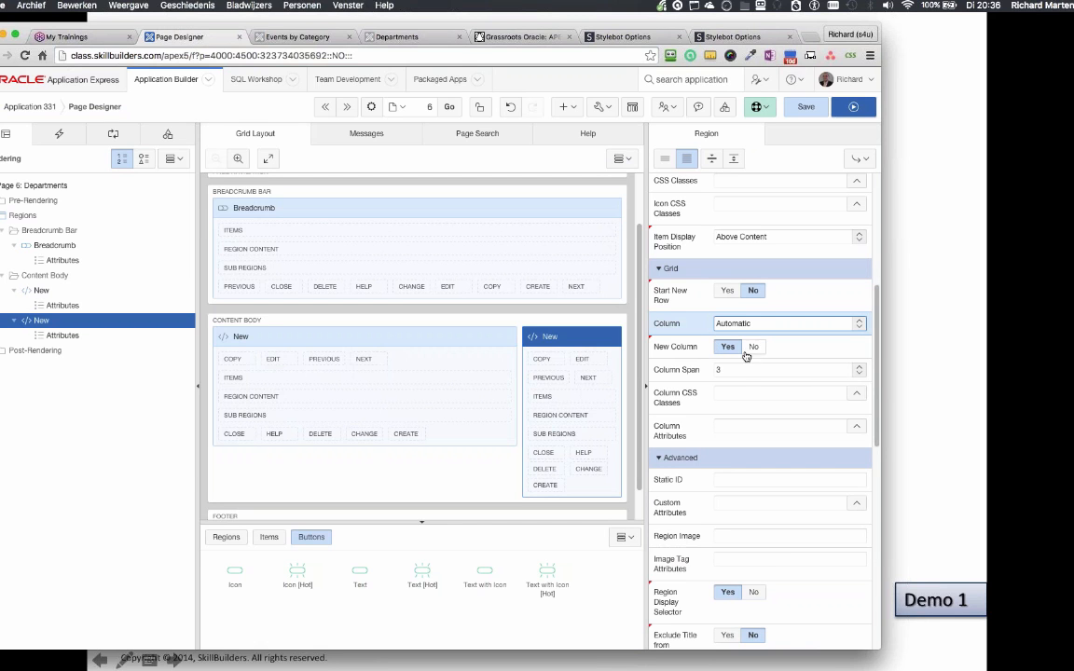
{"action": "left_click", "coordinate": [853, 107]}
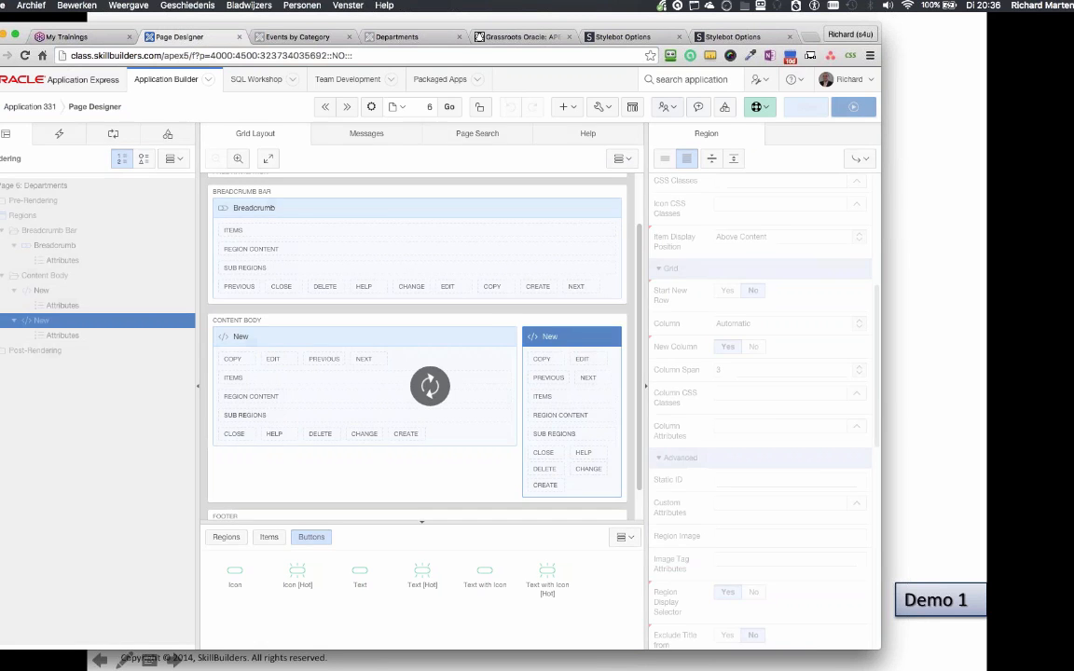
{"action": "left_click", "coordinate": [401, 36]}
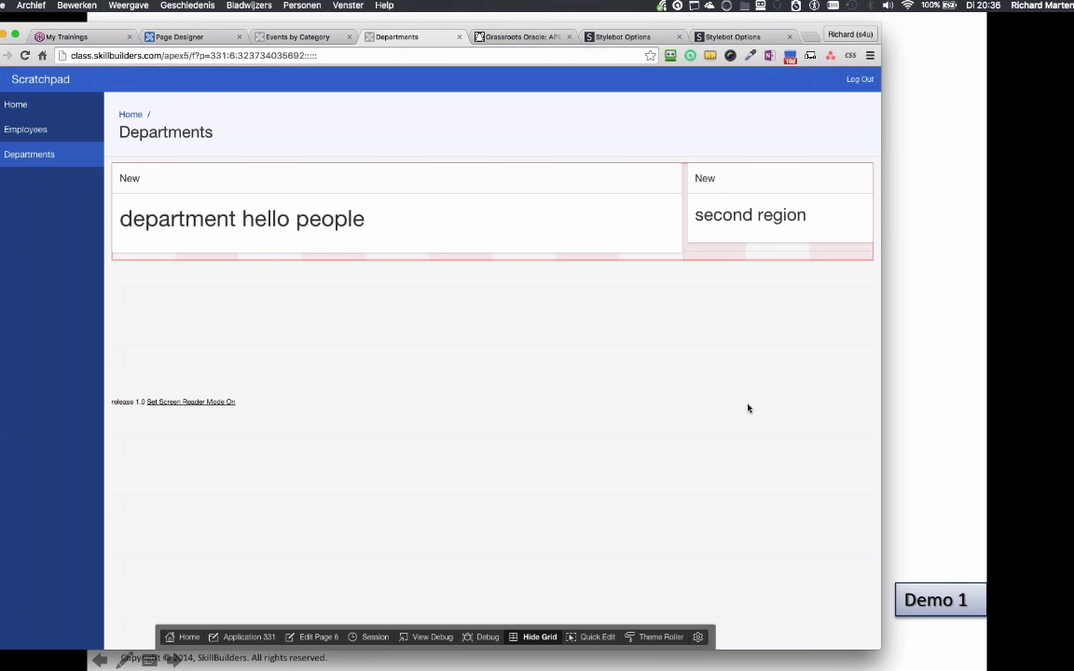
{"action": "key", "text": "super+Tab"}
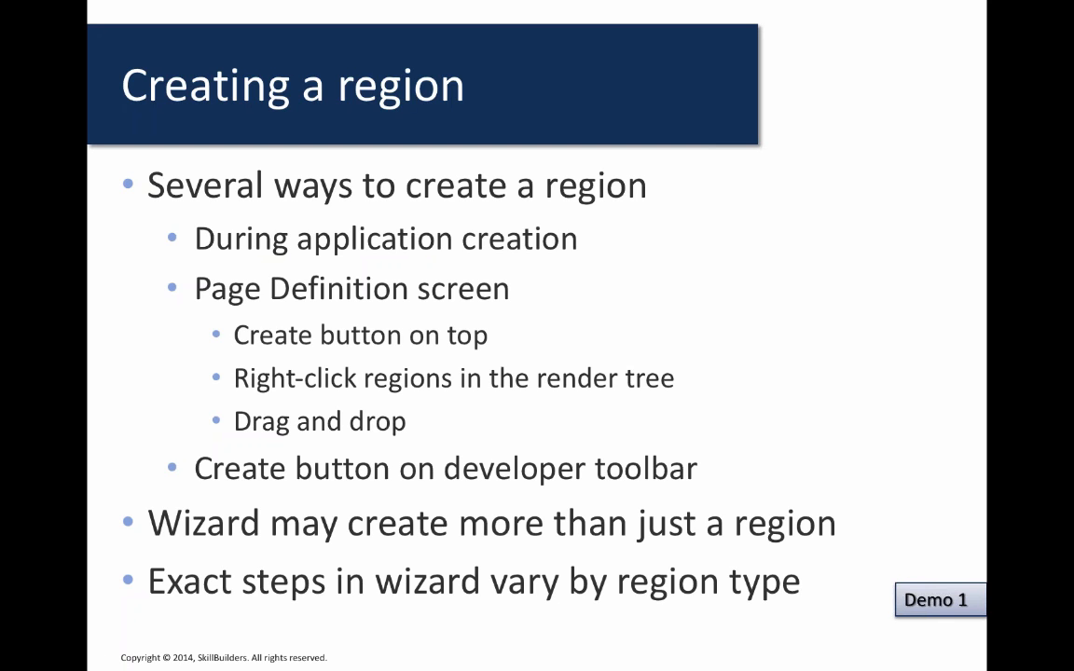
{"action": "key", "text": "Right"}
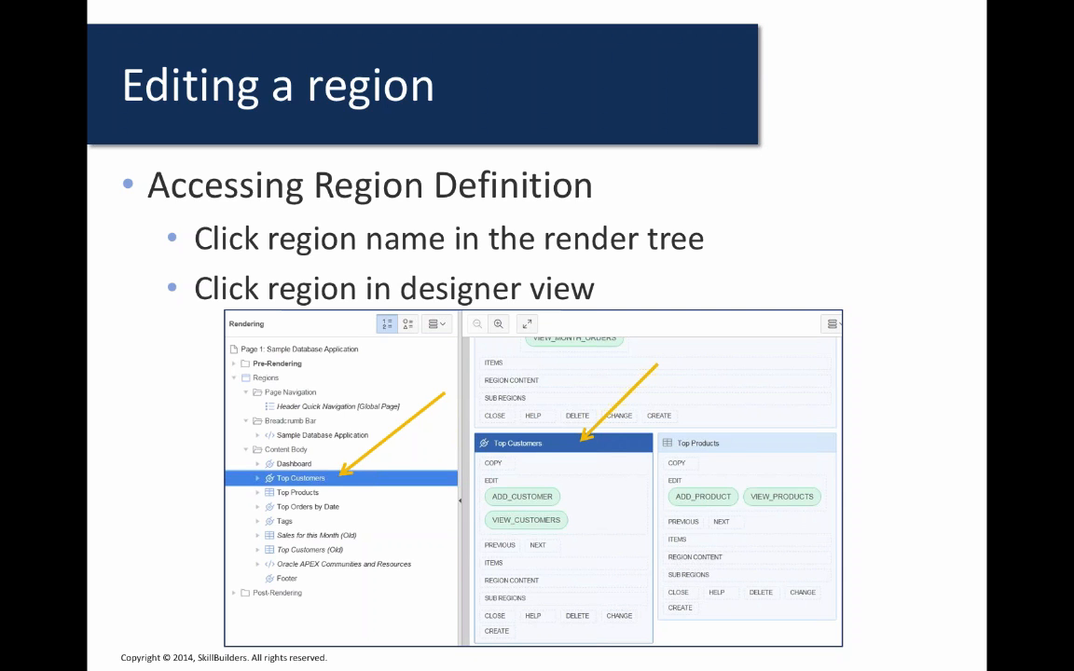
{"action": "key", "text": "super+Tab"}
{"action": "key", "text": "super+Tab"}
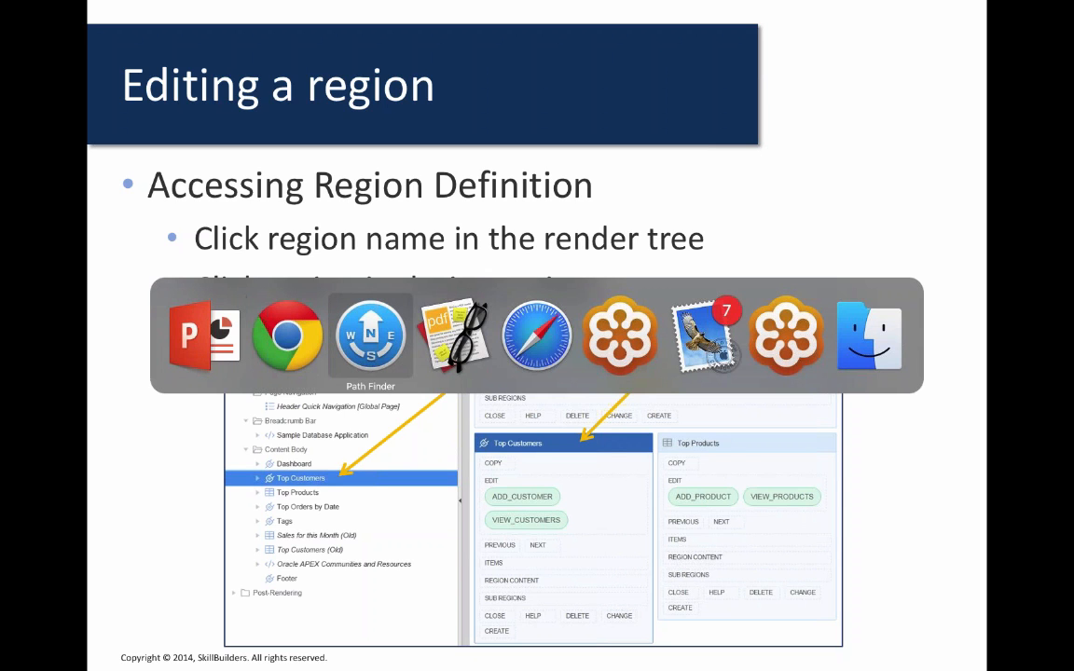
{"action": "key", "text": "super+shift+Tab"}
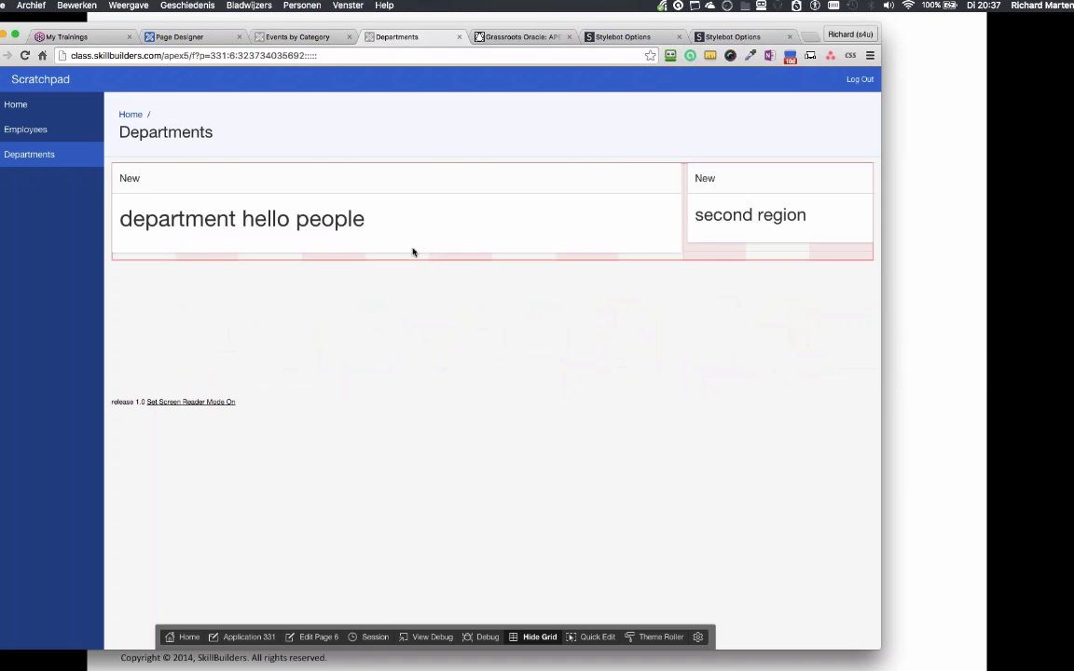
Open page 6 for editing from the running page and examine both Content Body regions' properties through the rendering tree
{"action": "left_click", "coordinate": [313, 637]}
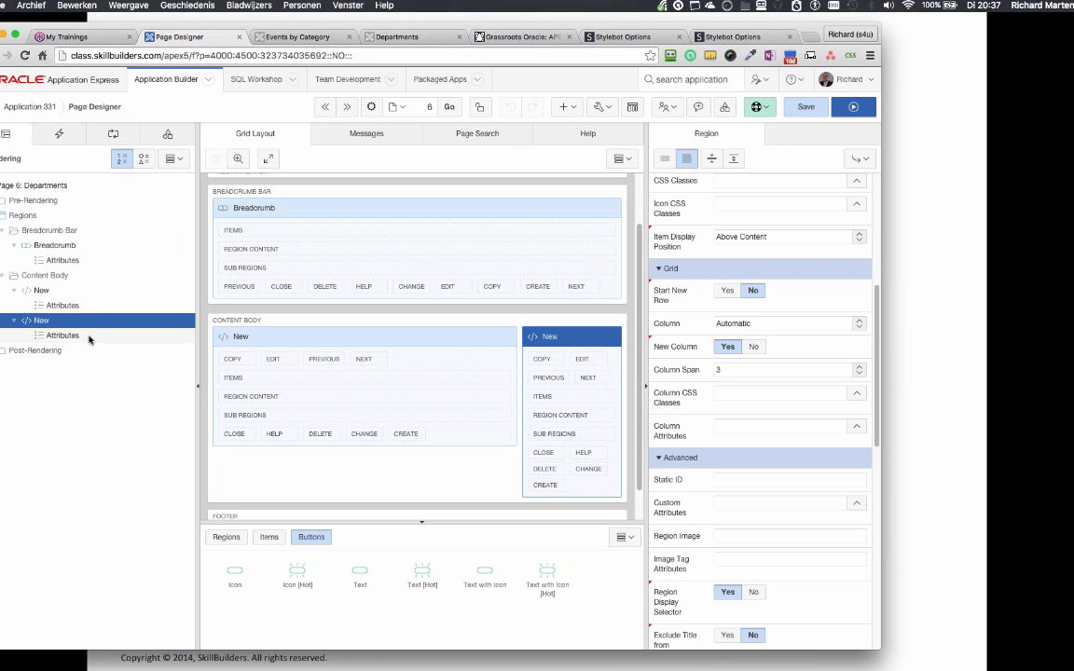
{"action": "left_click", "coordinate": [44, 293]}
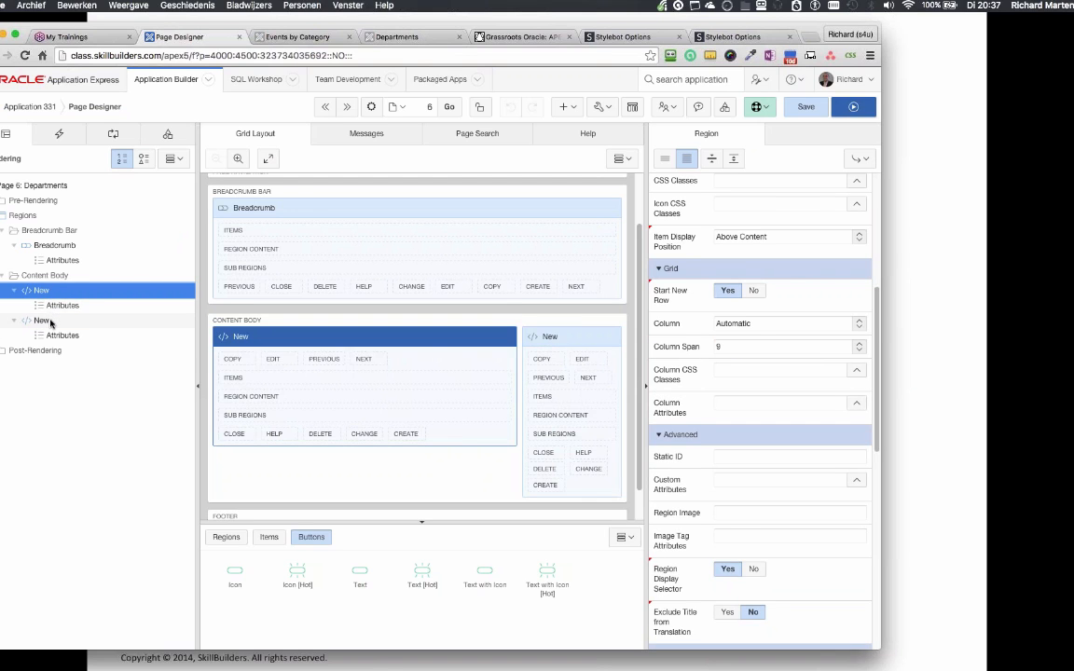
{"action": "left_click", "coordinate": [51, 321]}
{"action": "left_click", "coordinate": [49, 297]}
{"action": "left_click", "coordinate": [51, 325]}
{"action": "scroll", "coordinate": [718, 383], "scroll_direction": "down", "scroll_amount": 5}
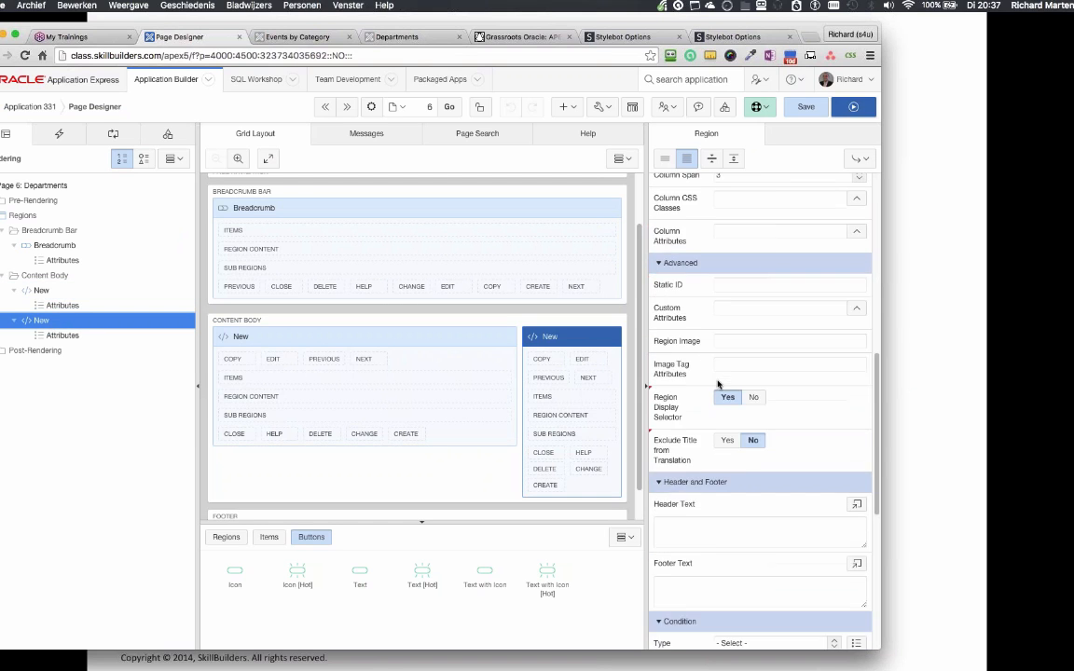
{"action": "scroll", "coordinate": [718, 384], "scroll_direction": "up", "scroll_amount": 8}
{"action": "scroll", "coordinate": [718, 383], "scroll_direction": "up", "scroll_amount": 4}
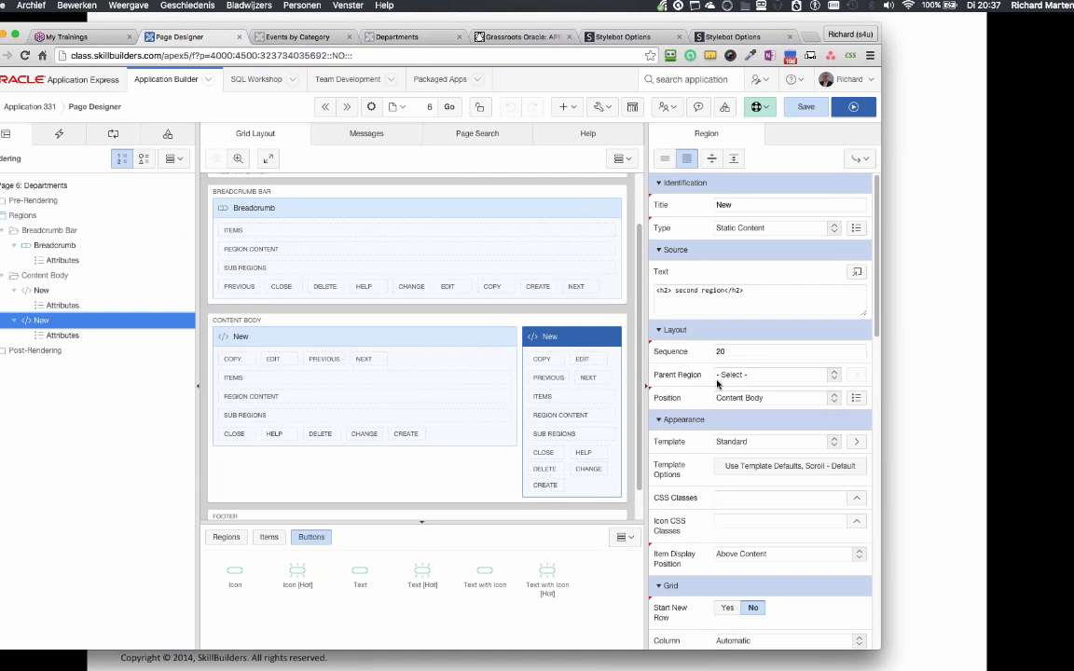
Open the second Content Body region's Attributes and view the Output As options without changing the setting
{"action": "left_click", "coordinate": [63, 336]}
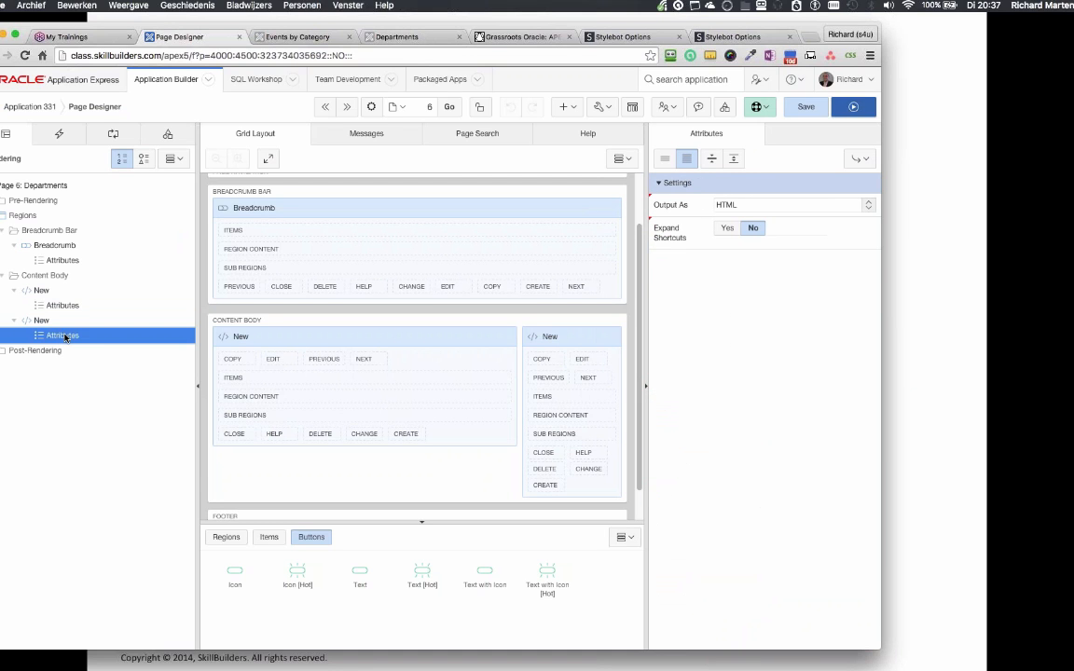
{"action": "left_click", "coordinate": [746, 204]}
{"action": "left_click", "coordinate": [759, 315]}
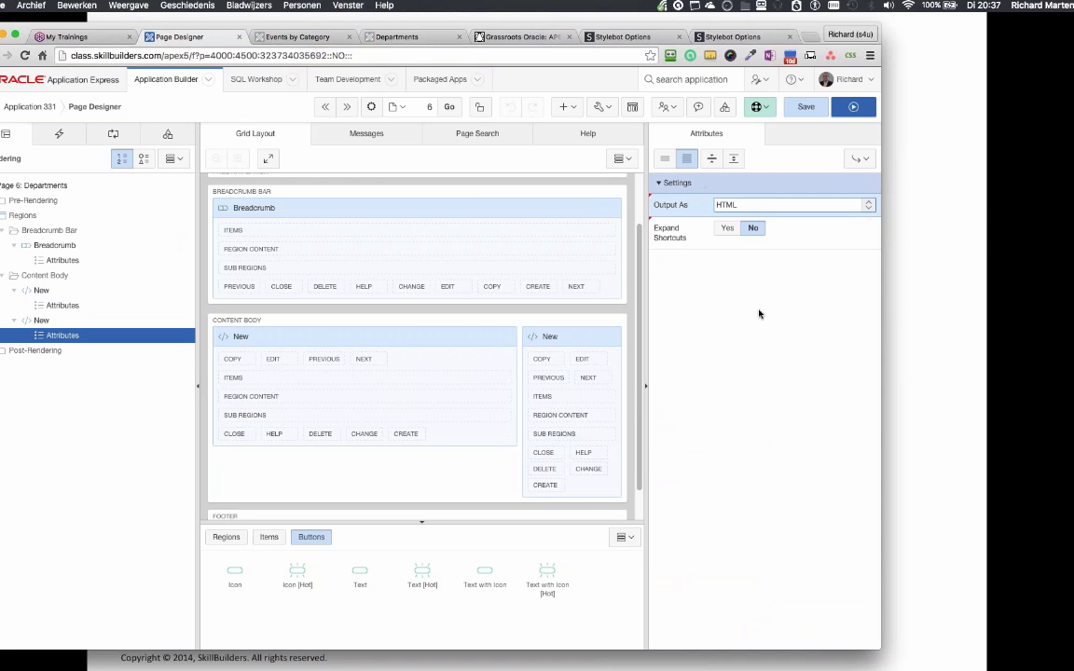
Examine the properties of both Content Body regions by selecting them alternately in the rendering tree and the grid layout
{"action": "left_click", "coordinate": [71, 305]}
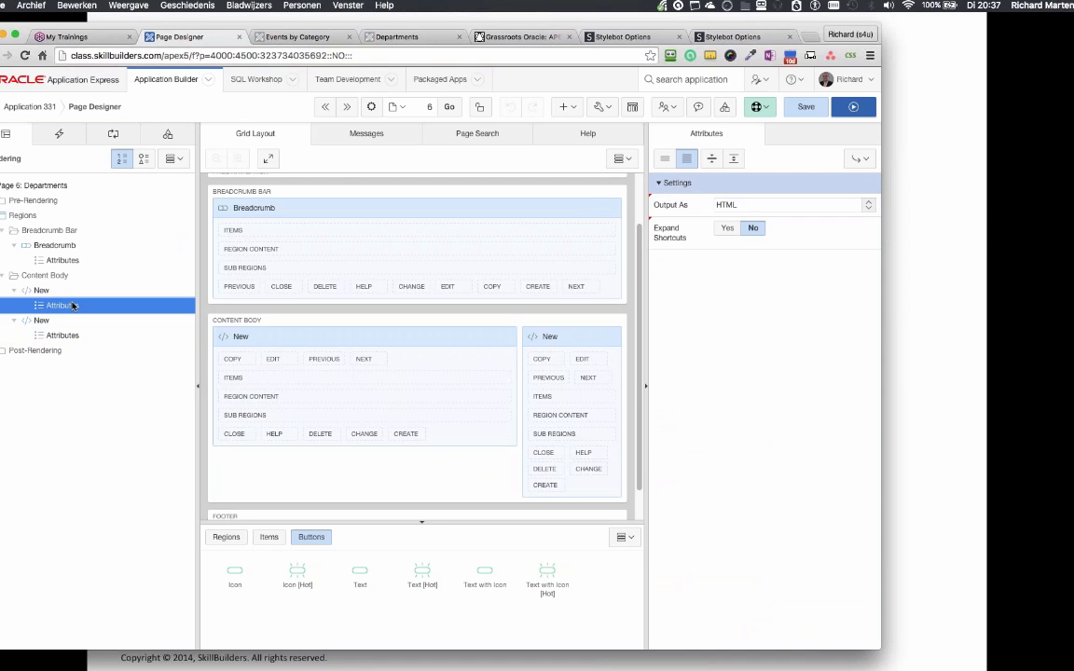
{"action": "left_click", "coordinate": [47, 291]}
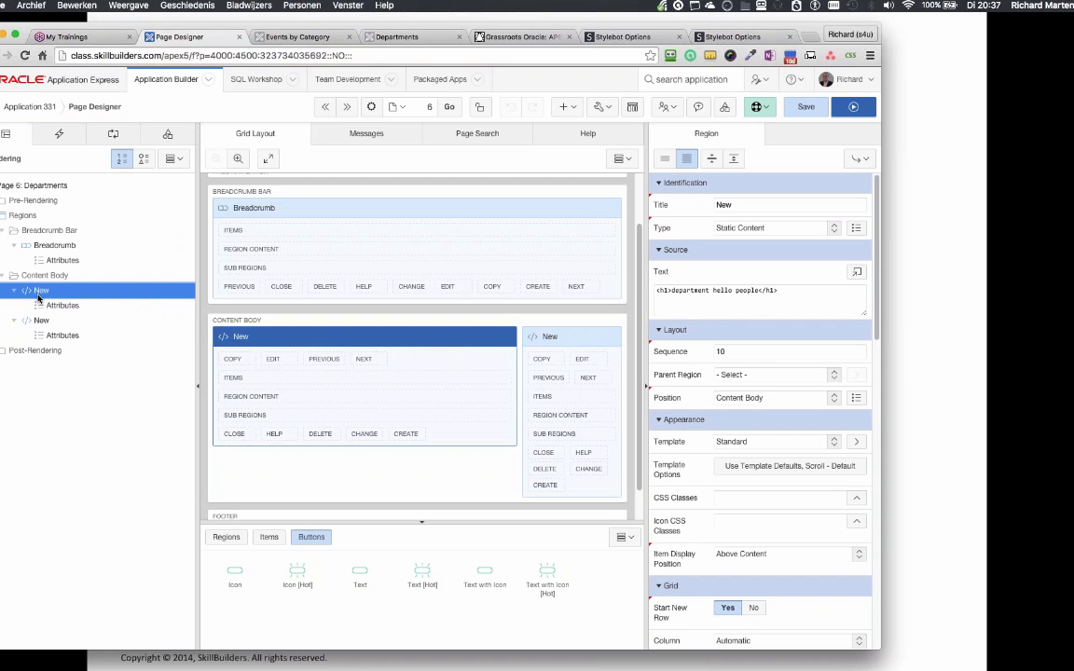
{"action": "left_click", "coordinate": [578, 335]}
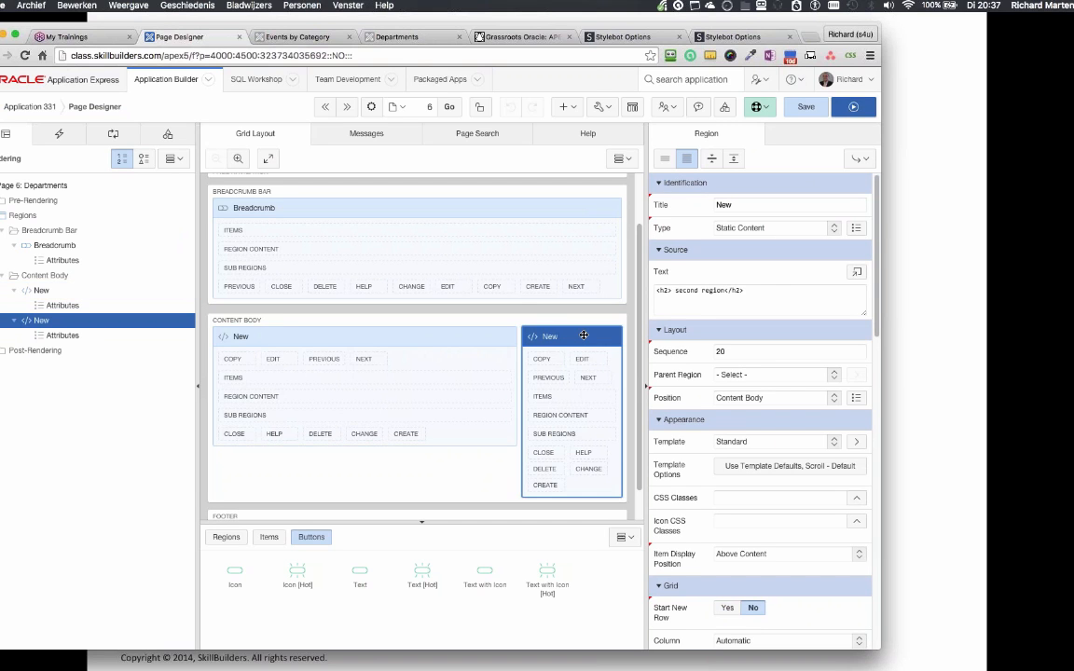
{"action": "left_click", "coordinate": [427, 338]}
{"action": "left_click", "coordinate": [532, 340]}
{"action": "left_click", "coordinate": [410, 341]}
{"action": "left_click", "coordinate": [593, 339]}
{"action": "left_click", "coordinate": [420, 337]}
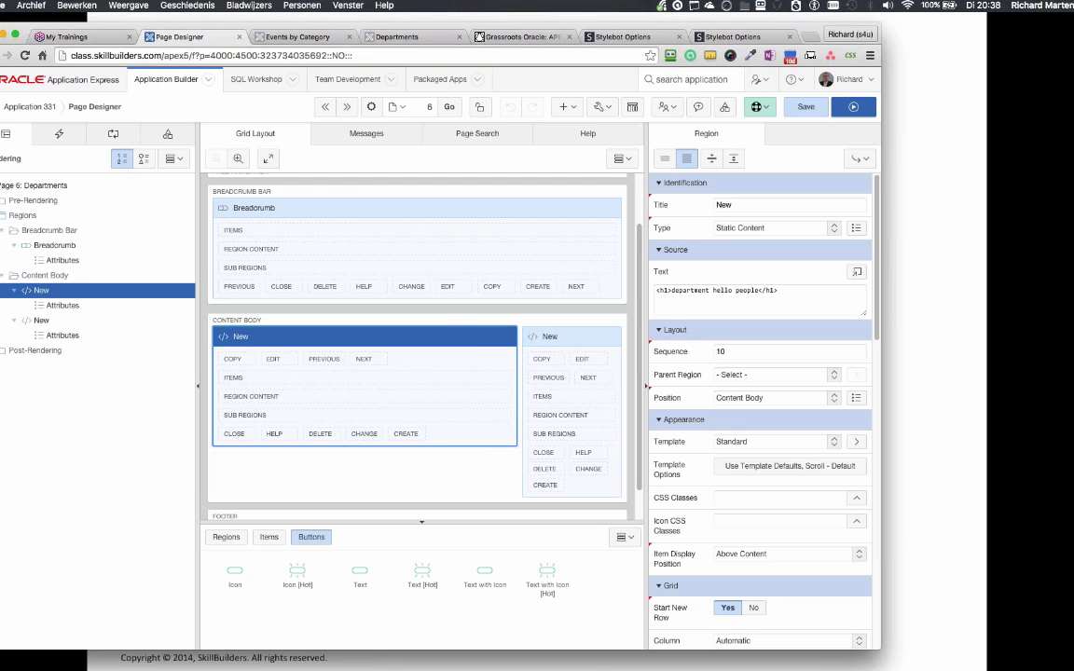
{"action": "left_click", "coordinate": [549, 336]}
{"action": "left_click", "coordinate": [471, 336]}
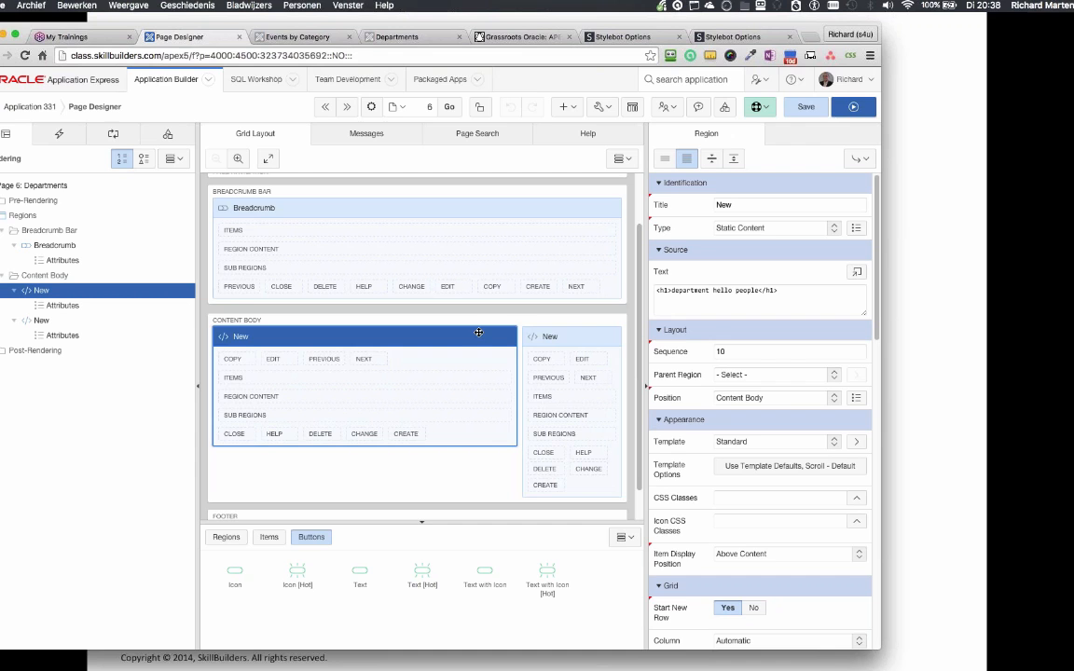
{"action": "left_click", "coordinate": [611, 334]}
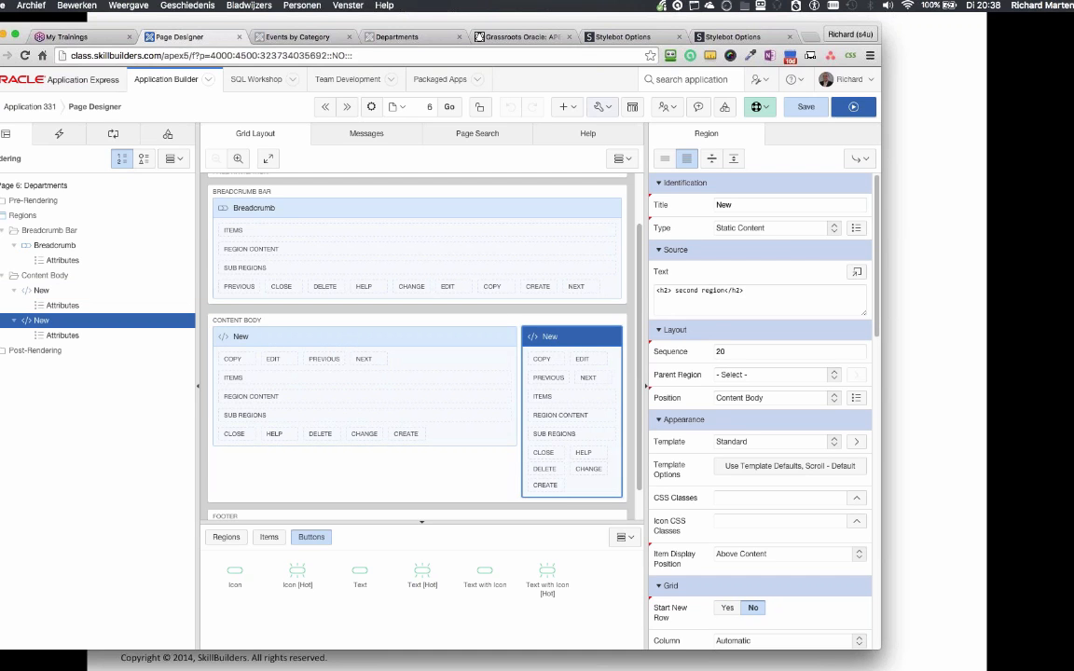
Examine the first static region's Grid Layout settings in Component View and return to Page Designer
{"action": "left_click", "coordinate": [632, 106]}
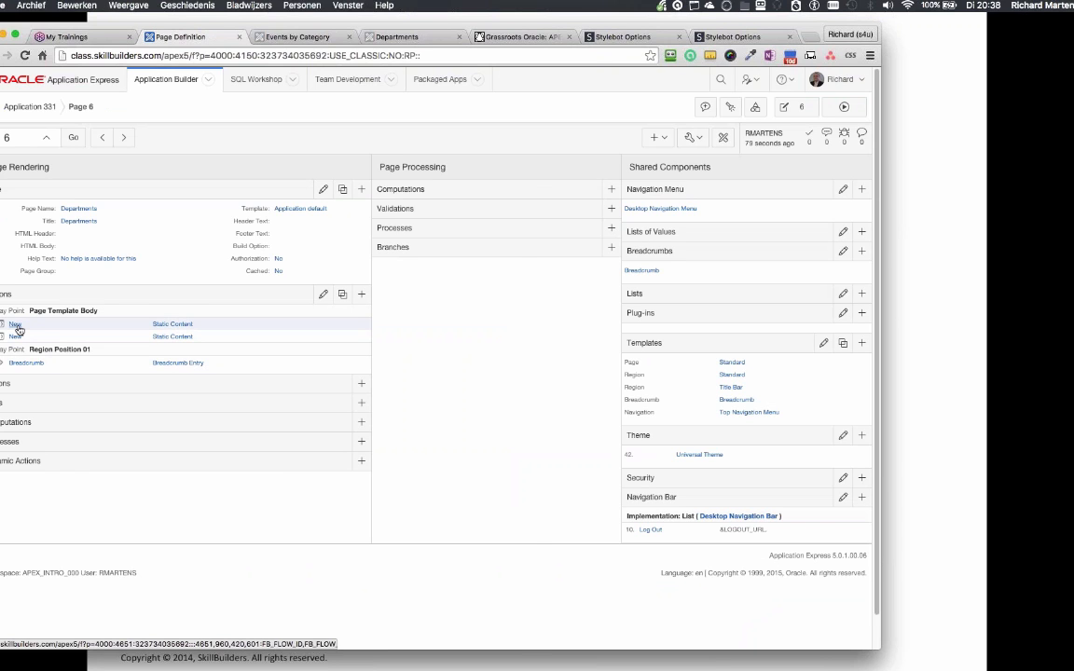
{"action": "left_click", "coordinate": [16, 324]}
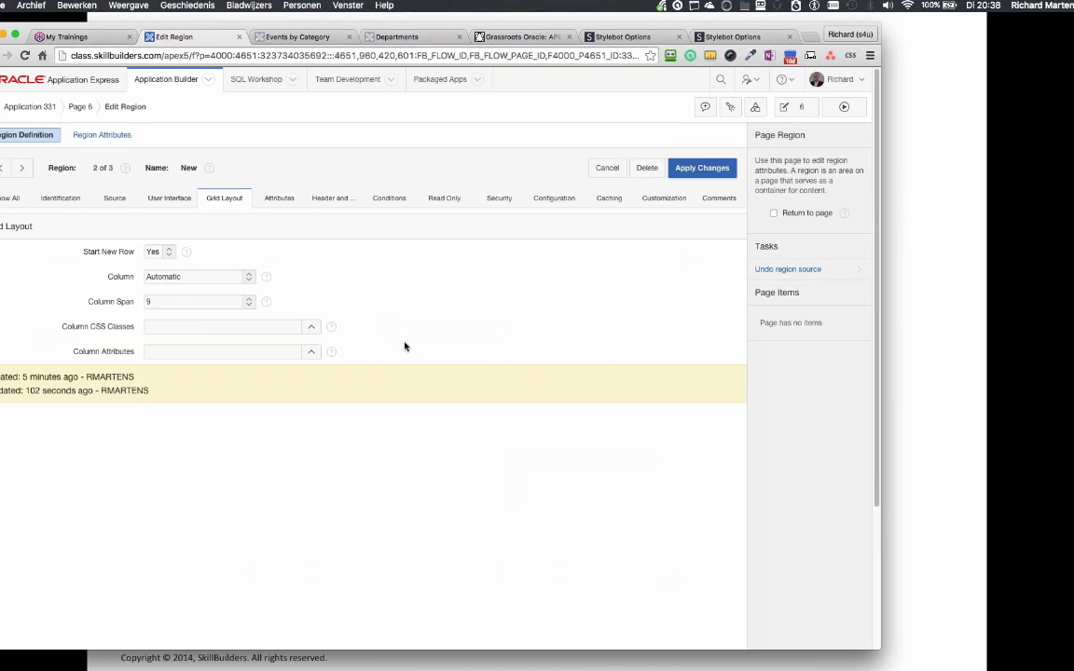
{"action": "scroll", "coordinate": [404, 346], "scroll_direction": "down", "scroll_amount": 2}
{"action": "scroll", "coordinate": [404, 346], "scroll_direction": "up", "scroll_amount": 2}
{"action": "left_click", "coordinate": [80, 106]}
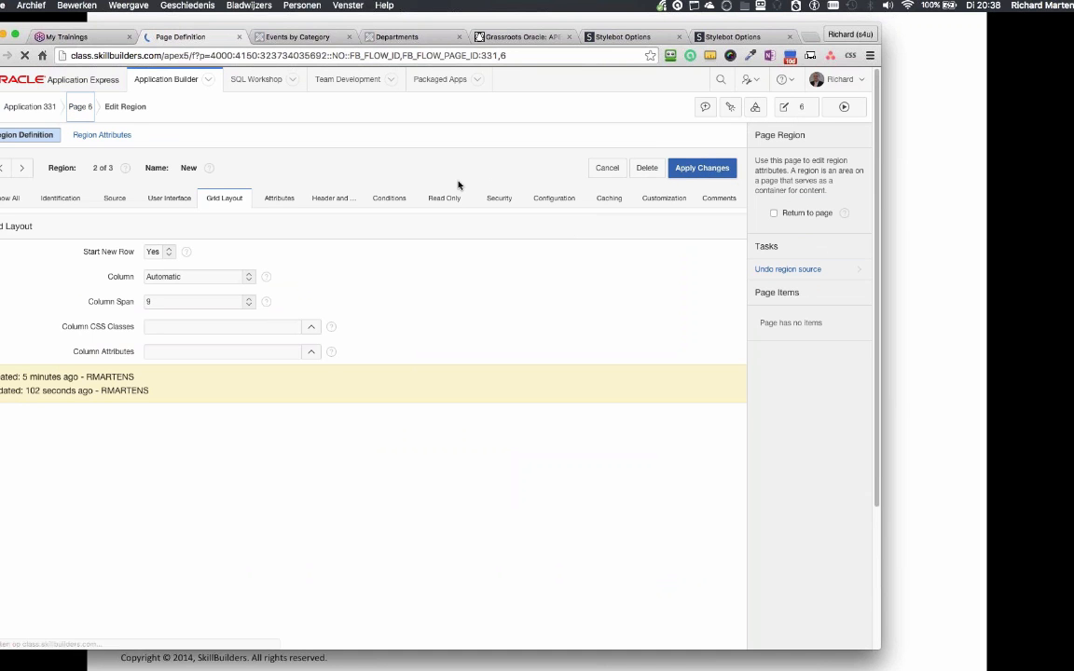
{"action": "left_click", "coordinate": [722, 139]}
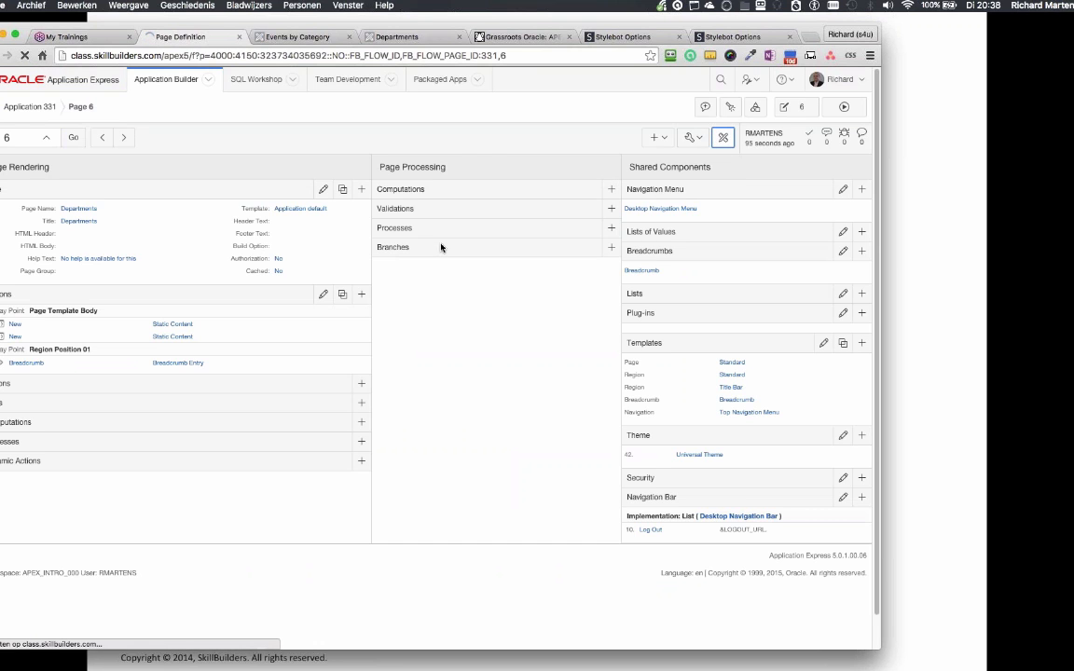
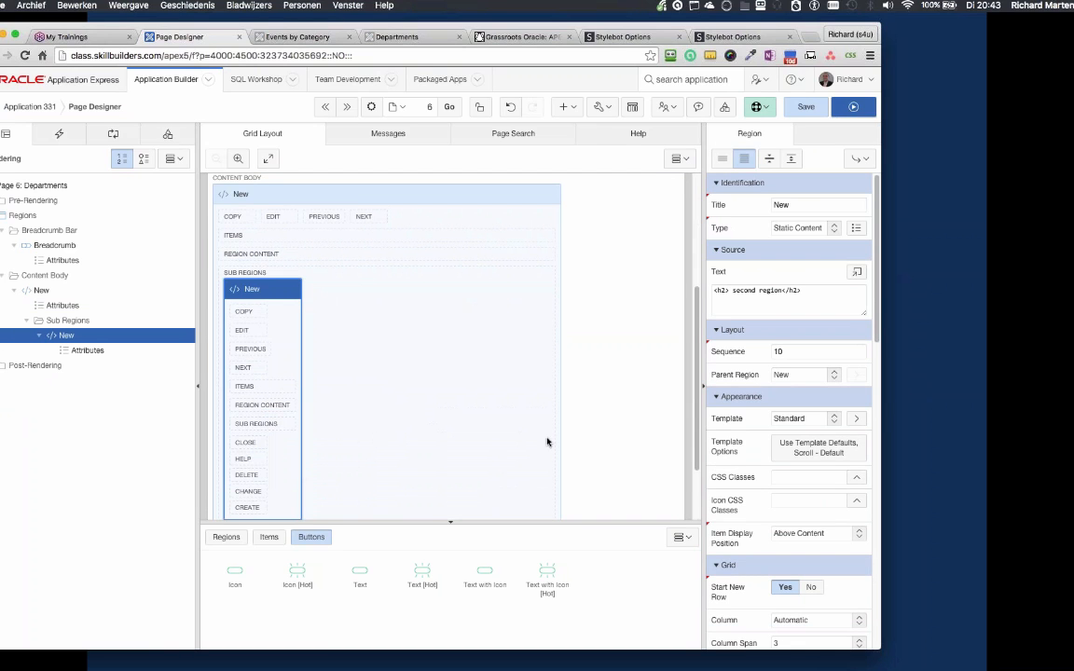
Set the Column Span of the nested second region to Automatic
{"action": "left_click", "coordinate": [859, 158]}
{"action": "left_click", "coordinate": [816, 270]}
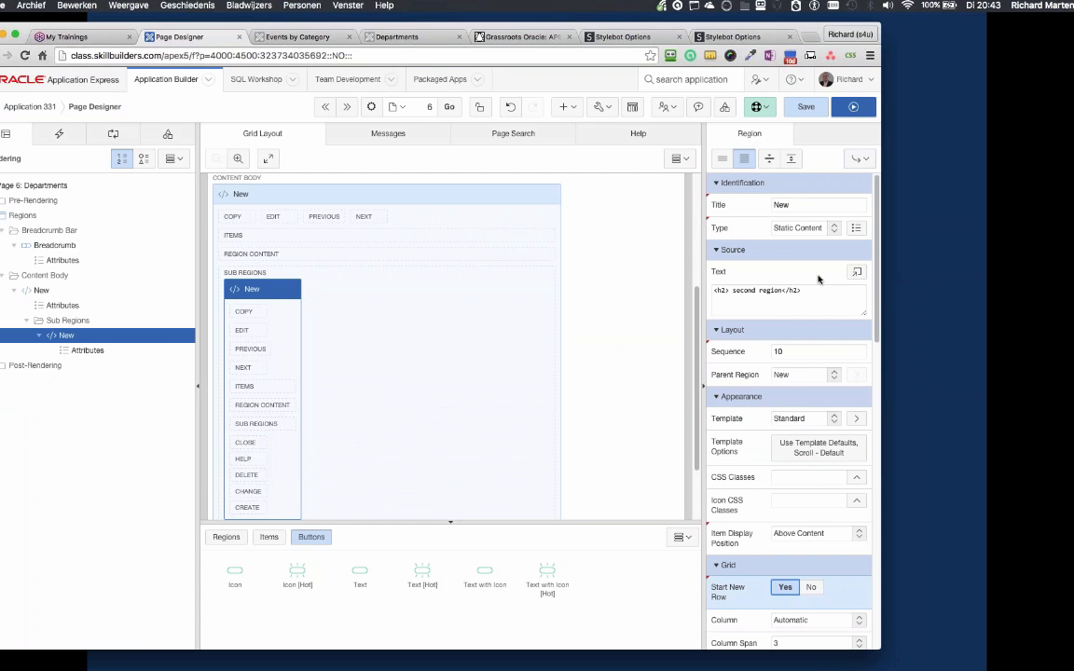
{"action": "scroll", "coordinate": [798, 618], "scroll_direction": "down", "scroll_amount": 3}
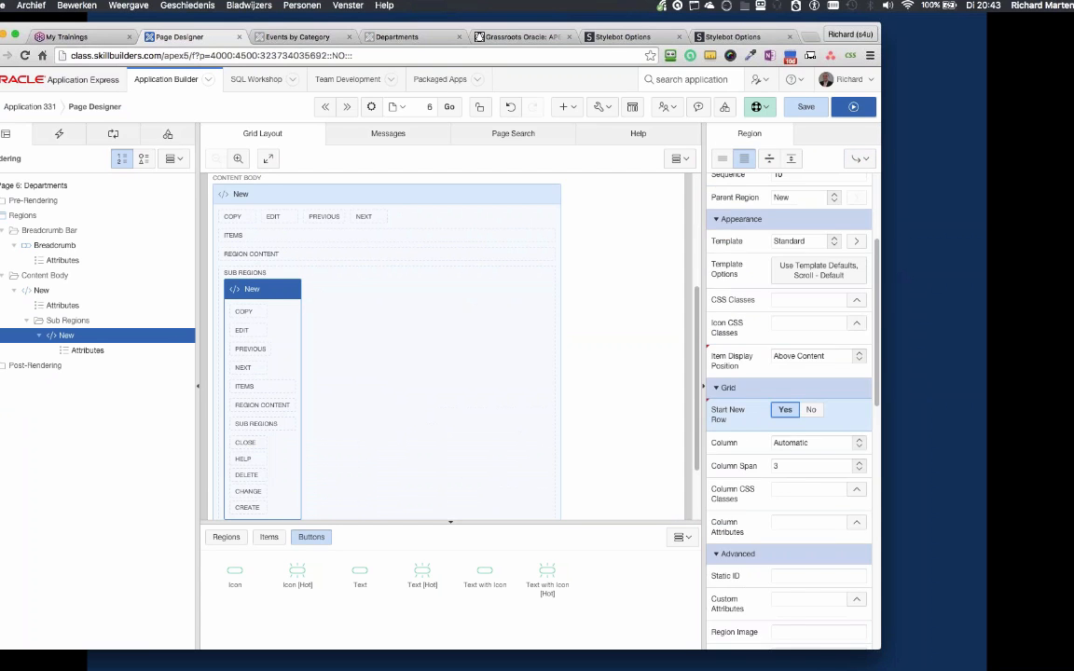
{"action": "left_click", "coordinate": [786, 465]}
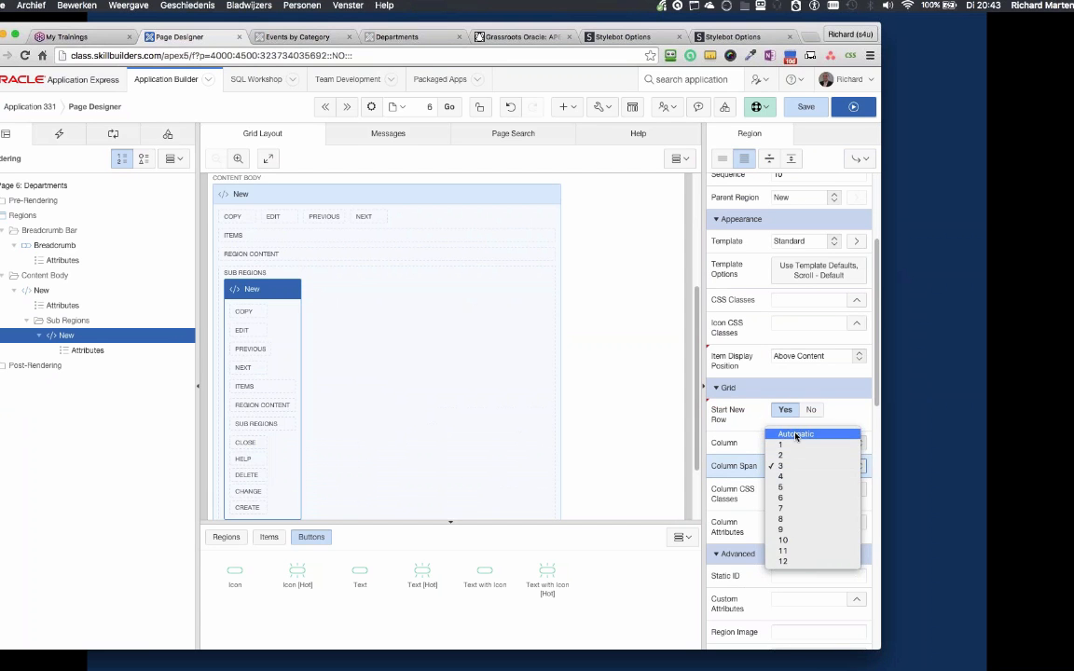
{"action": "left_click", "coordinate": [795, 434]}
Set the Column Span of the parent region in Content Body to Automatic
{"action": "left_click", "coordinate": [442, 208]}
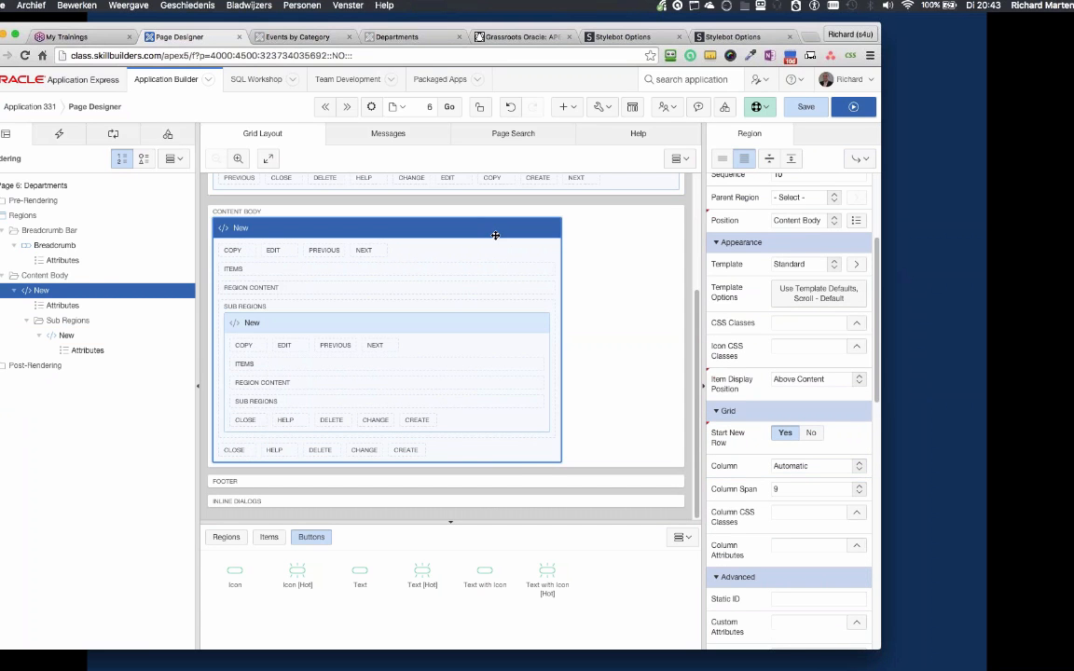
{"action": "left_click", "coordinate": [807, 493]}
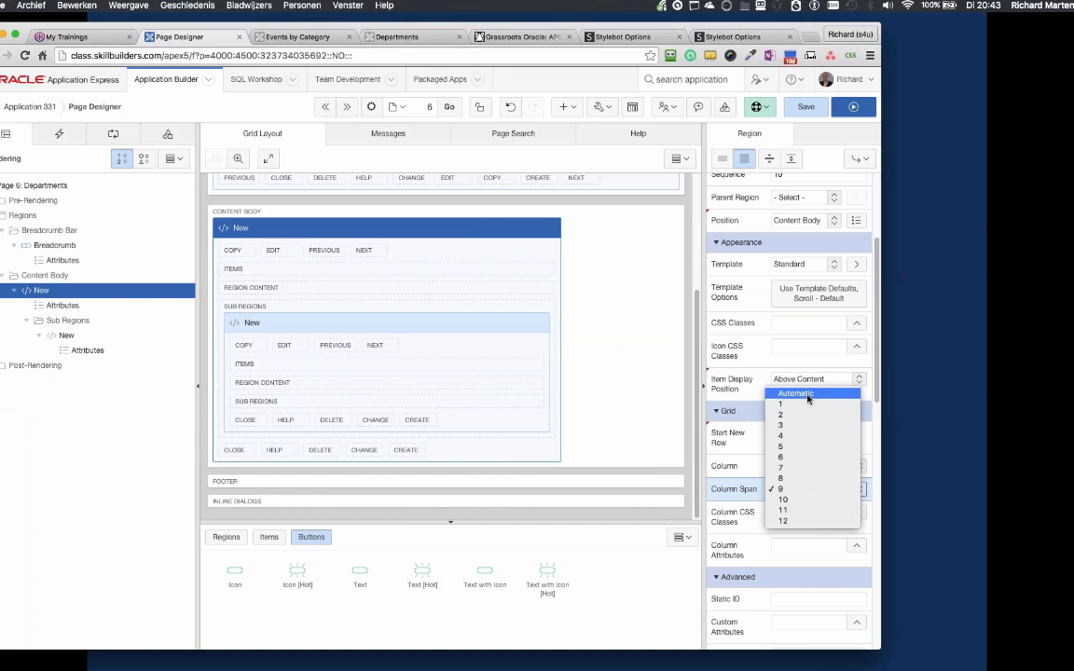
{"action": "left_click", "coordinate": [807, 395]}
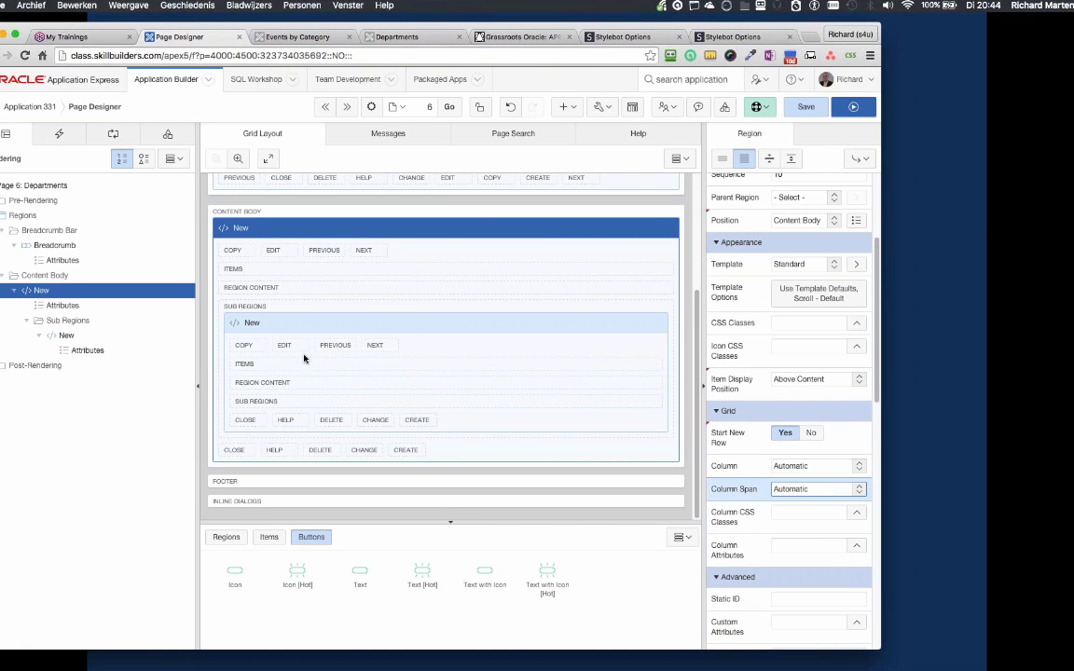
Save and run the page, check the nested regions on the running Departments page, and return to Page Designer
{"action": "left_click", "coordinate": [851, 110]}
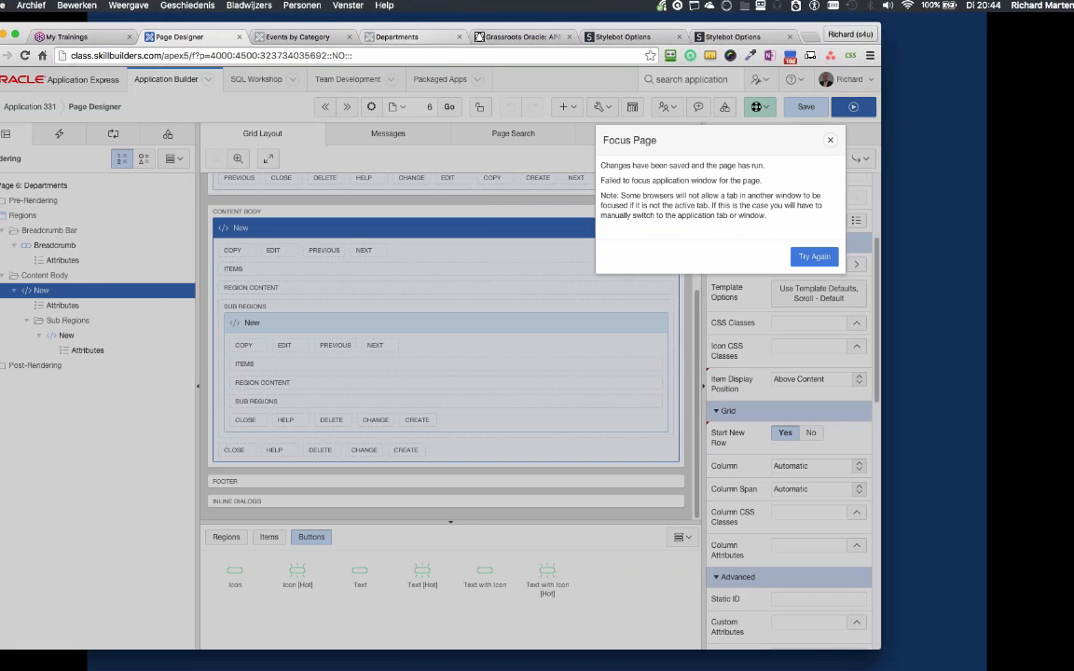
{"action": "left_click", "coordinate": [814, 256]}
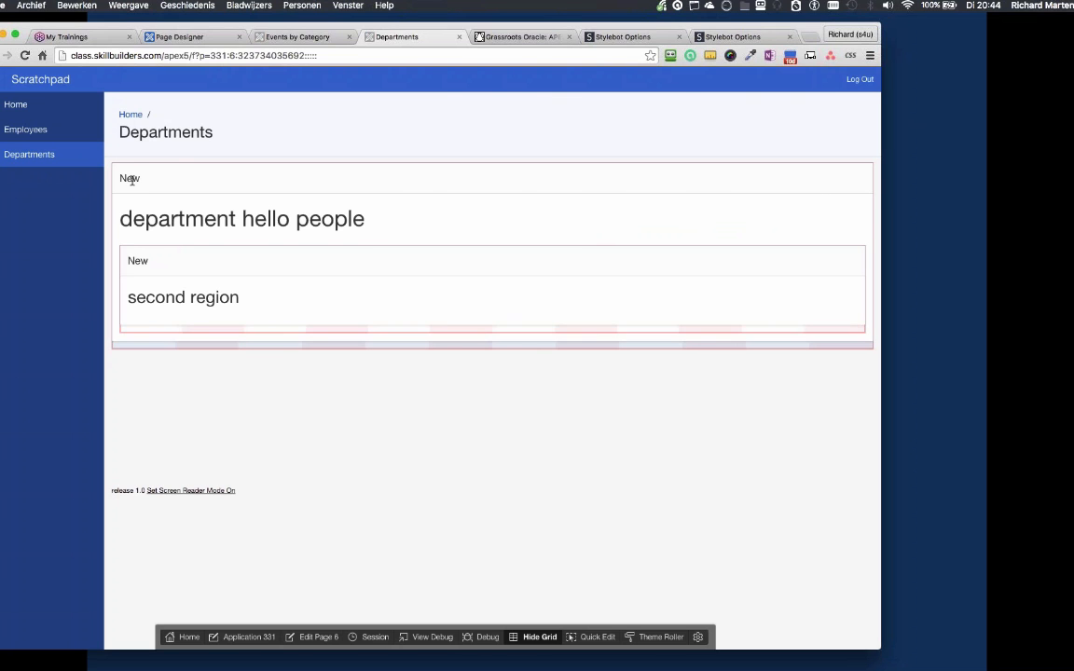
{"action": "left_click", "coordinate": [312, 37]}
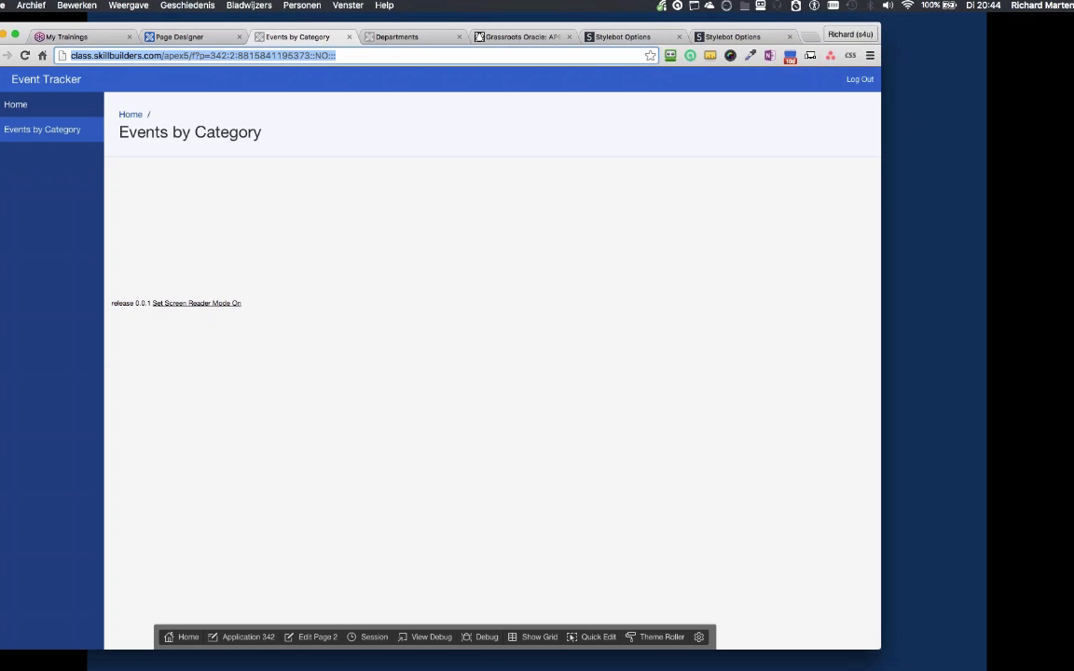
{"action": "left_click", "coordinate": [186, 36]}
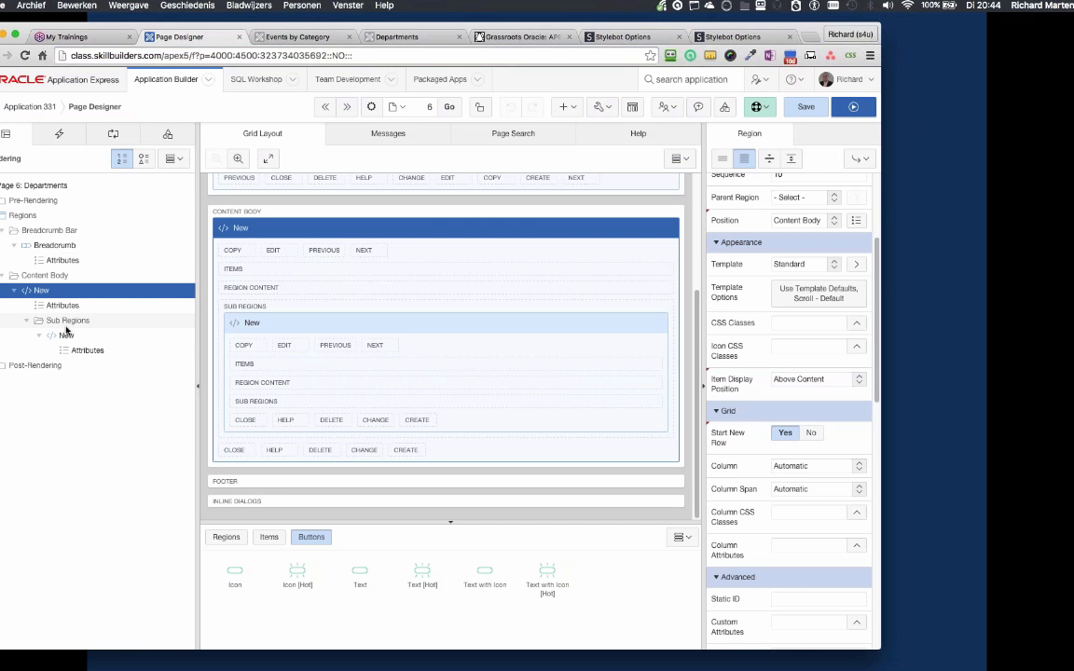
Try to move the nested second region out of Sub Regions to the Content Body level in the rendering tree
{"action": "left_click", "coordinate": [65, 321]}
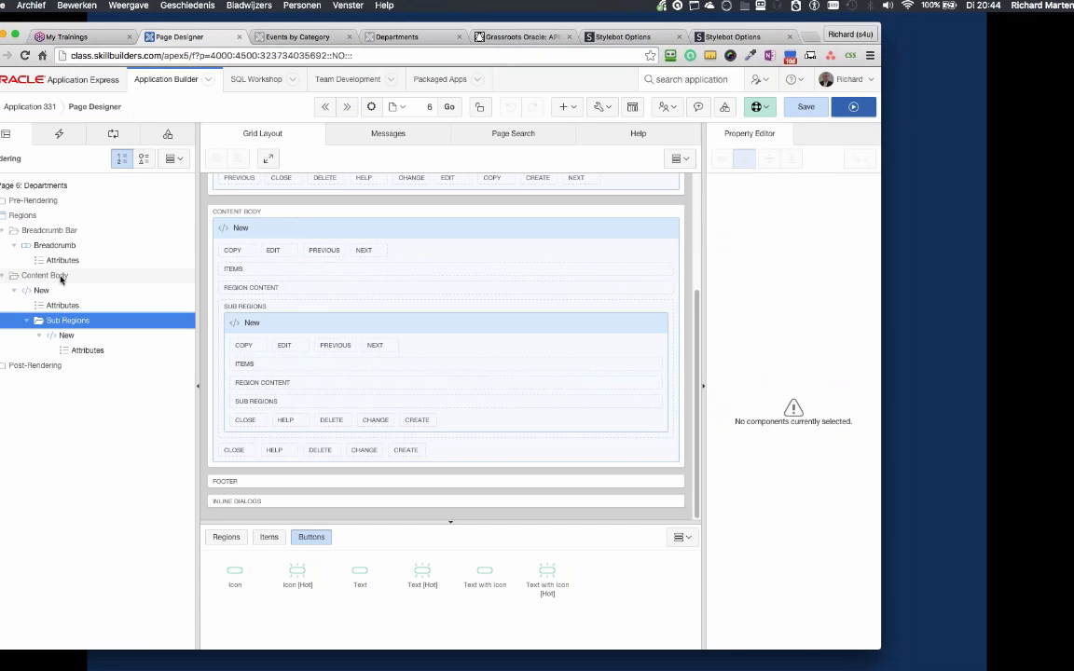
{"action": "left_click", "coordinate": [41, 290]}
{"action": "left_click", "coordinate": [61, 321]}
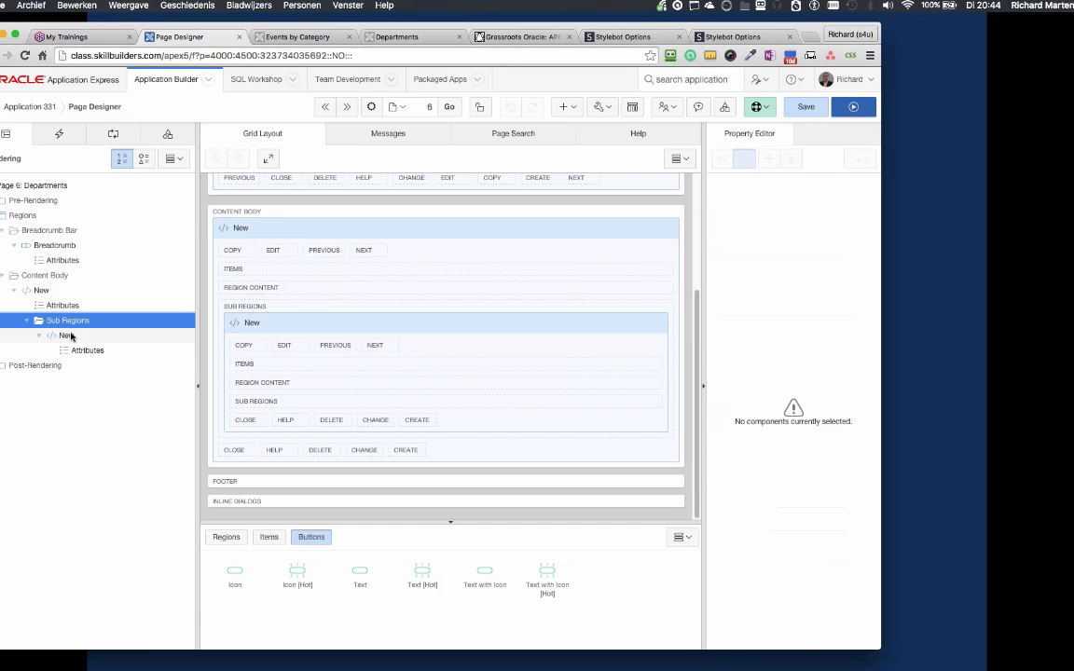
{"action": "left_click", "coordinate": [66, 335]}
{"action": "left_click_drag", "start_coordinate": [67, 341], "coordinate": [51, 310]}
{"action": "left_click", "coordinate": [45, 292]}
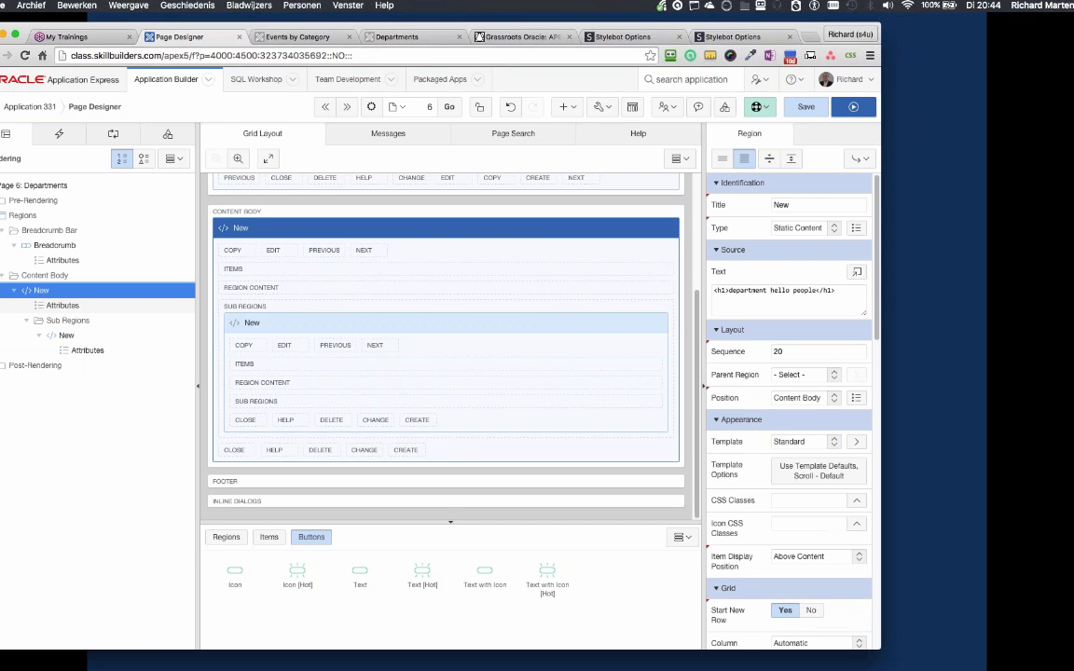
Move the nested second region out of its parent to below it in Content Body on the grid layout, and save the page
{"action": "left_click", "coordinate": [307, 320]}
{"action": "left_click_drag", "start_coordinate": [331, 331], "coordinate": [294, 467]}
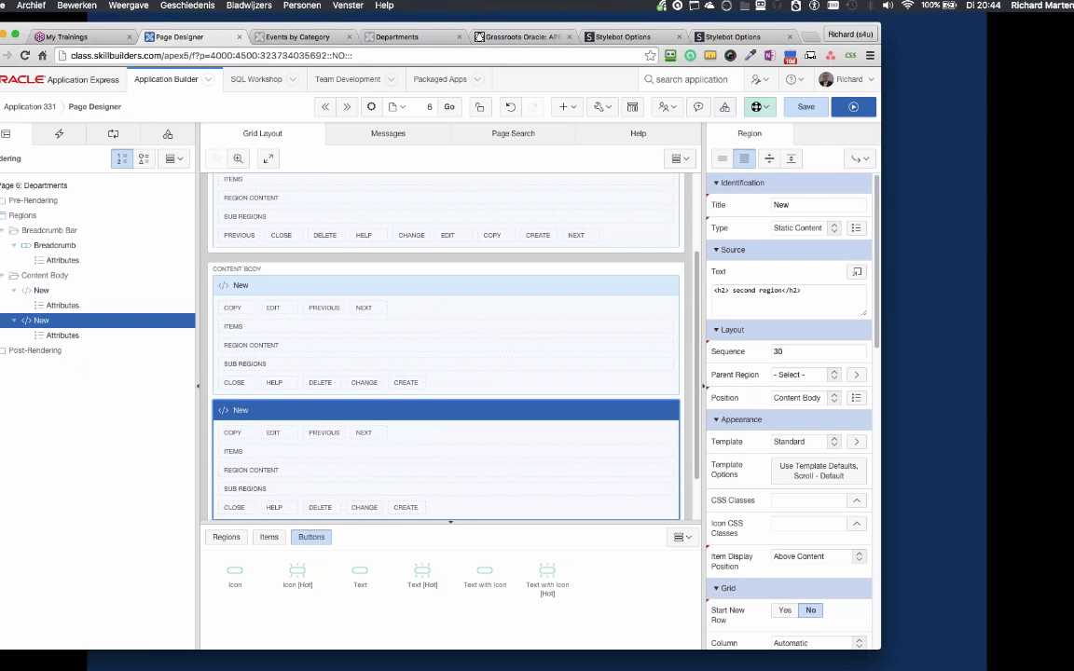
{"action": "left_click", "coordinate": [794, 106]}
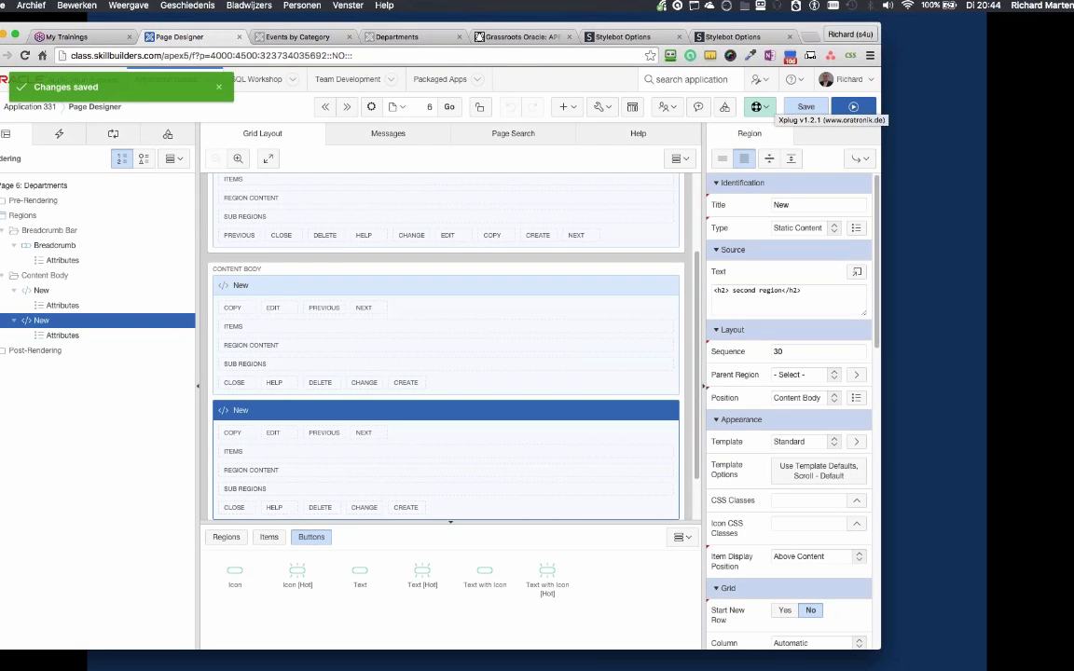
Open the second static region in Component View, set its Parent Region to New (20), and apply the changes
{"action": "left_click", "coordinate": [633, 106]}
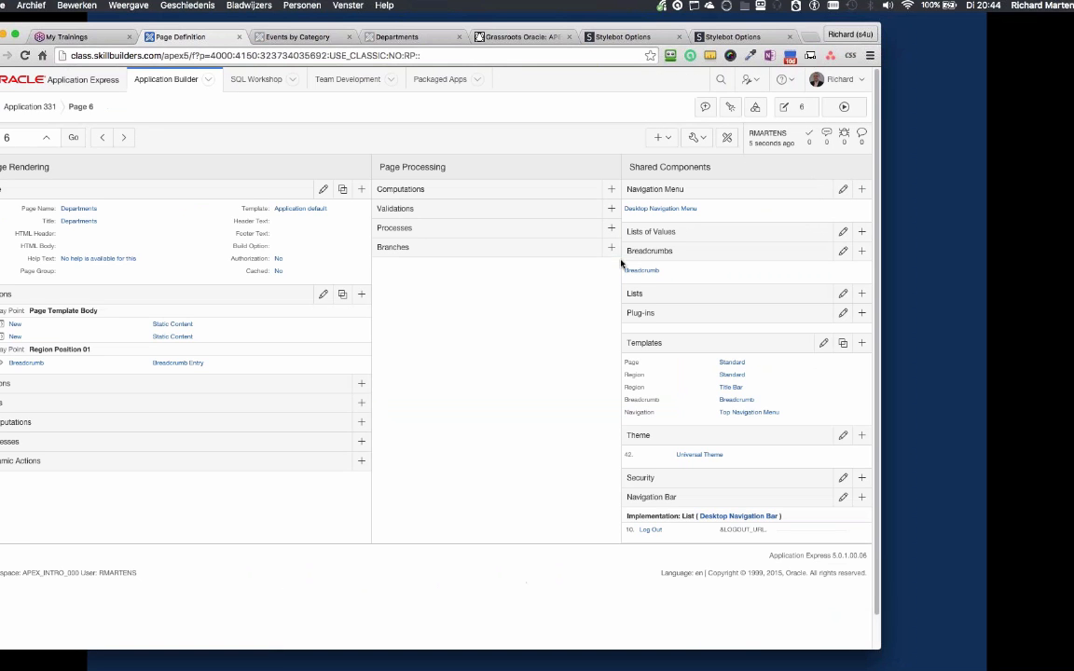
{"action": "left_click", "coordinate": [15, 338]}
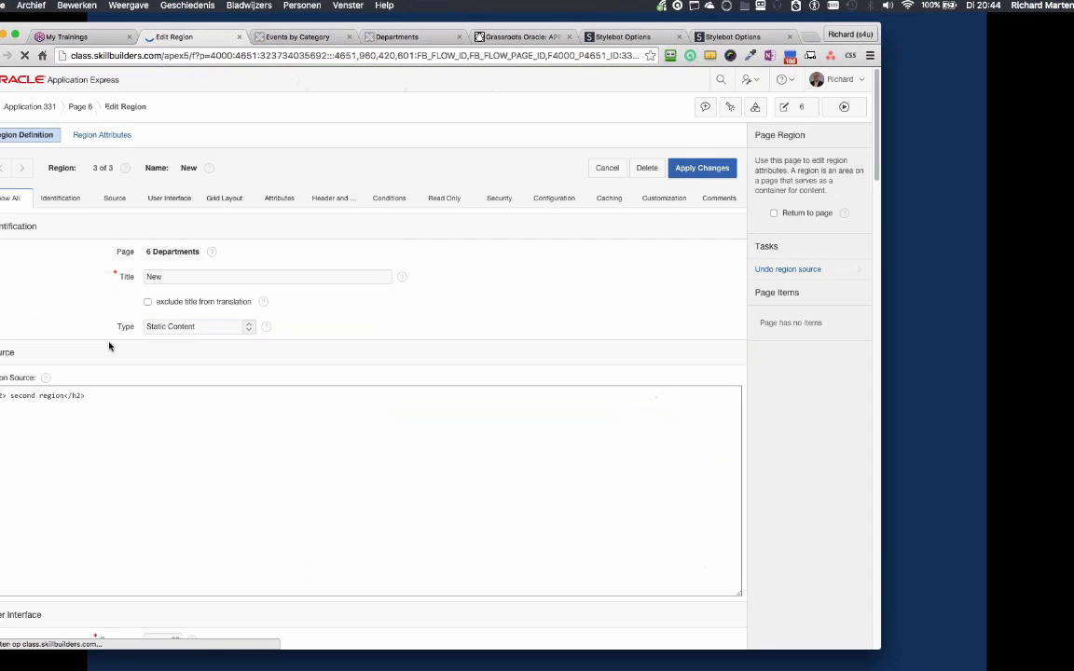
{"action": "left_click", "coordinate": [10, 197]}
{"action": "scroll", "coordinate": [476, 436], "scroll_direction": "down", "scroll_amount": 5}
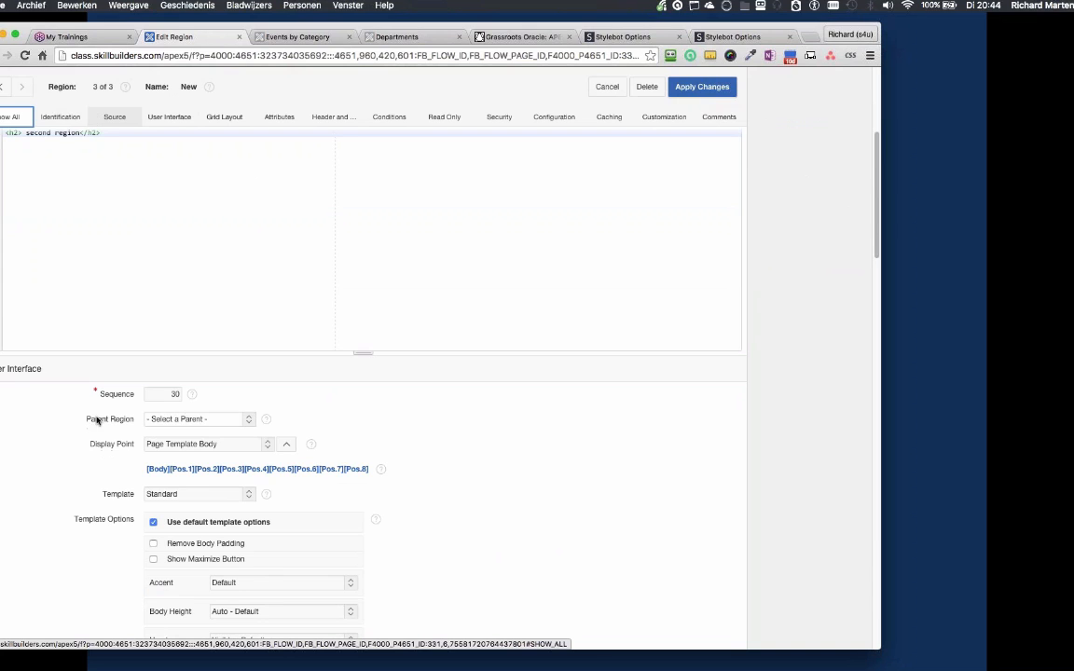
{"action": "left_click", "coordinate": [198, 420]}
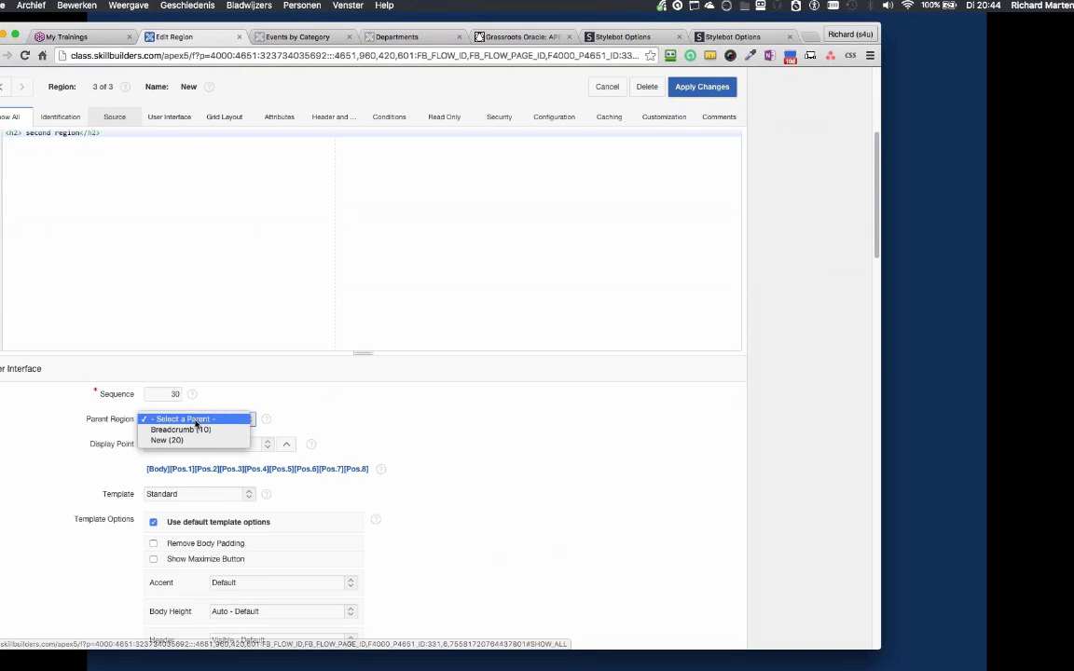
{"action": "left_click", "coordinate": [193, 441]}
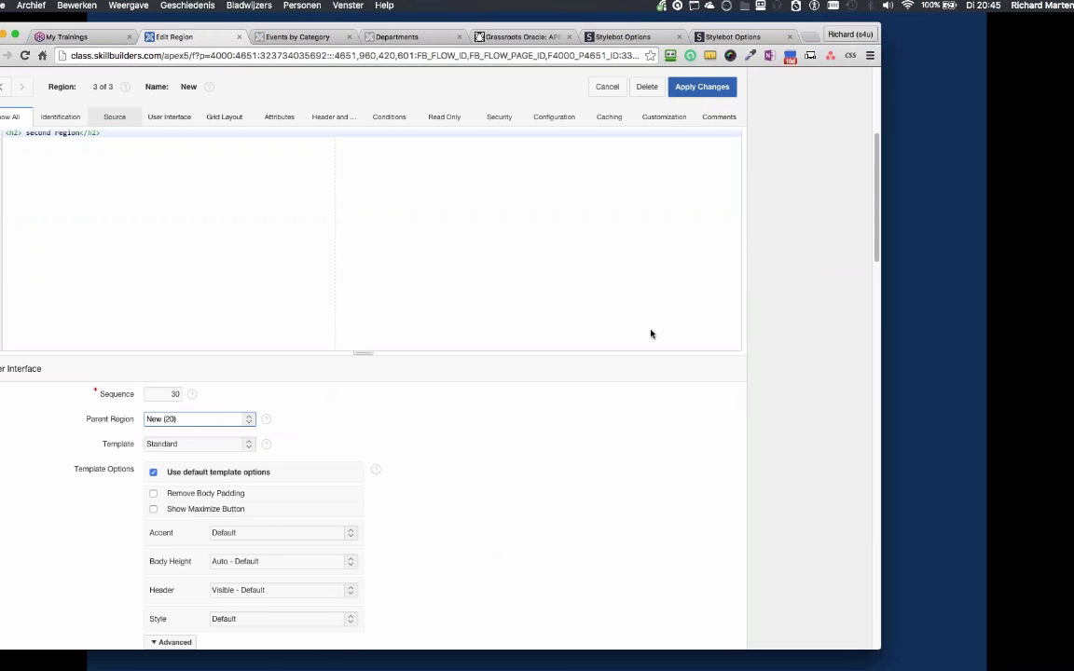
{"action": "left_click", "coordinate": [723, 87]}
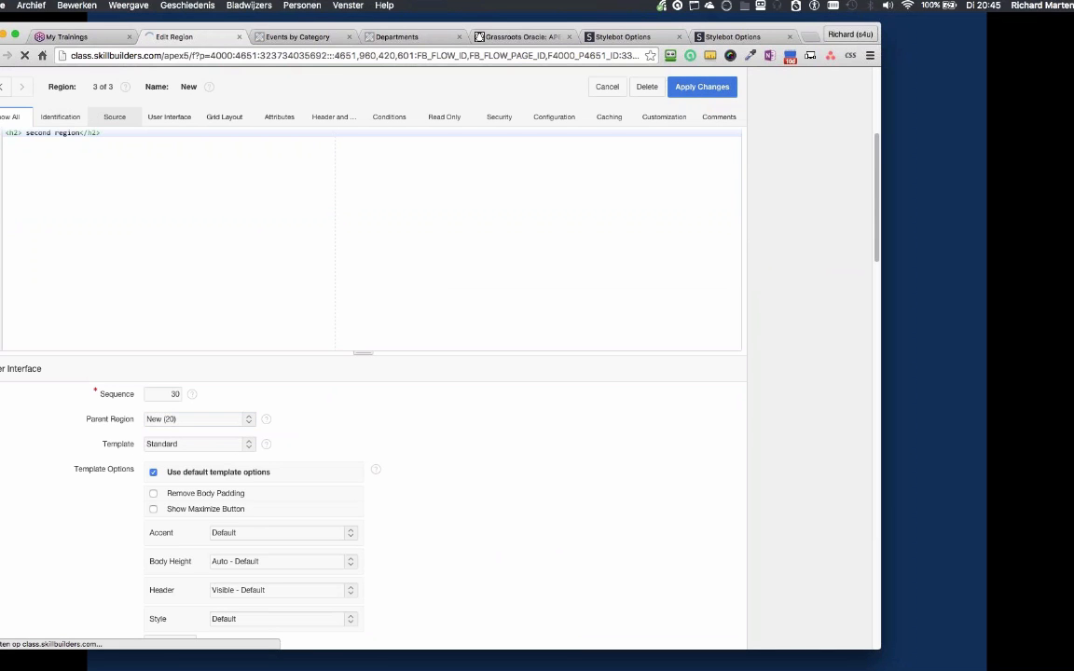
Reload the running Departments page to check the nested region, and switch to the Events by Category page
{"action": "left_click", "coordinate": [410, 37]}
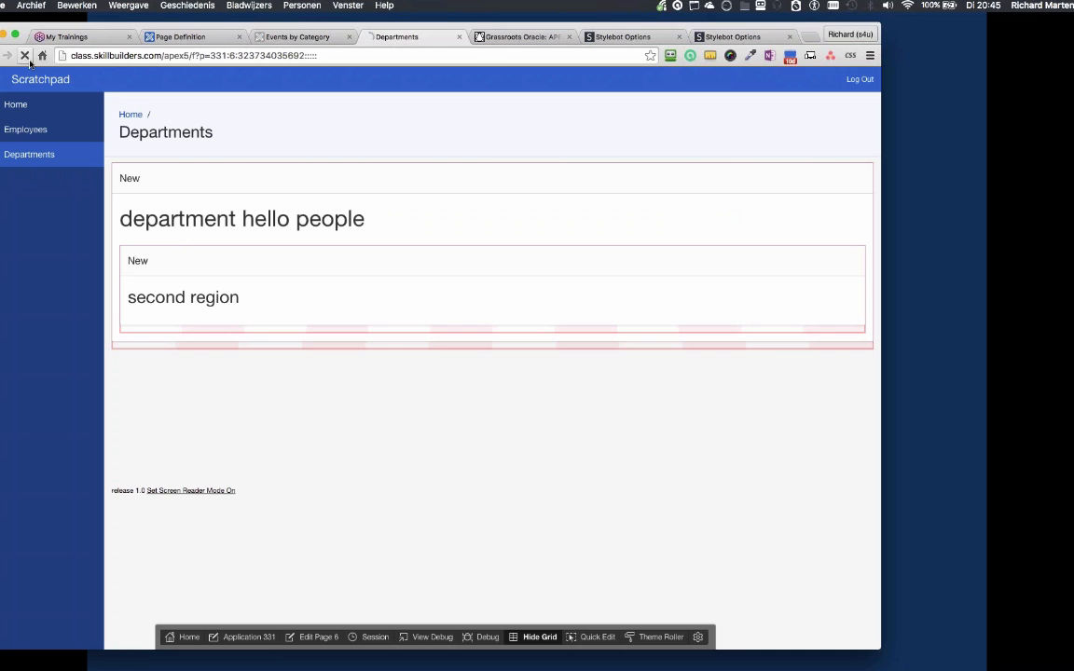
{"action": "key", "text": "super+r"}
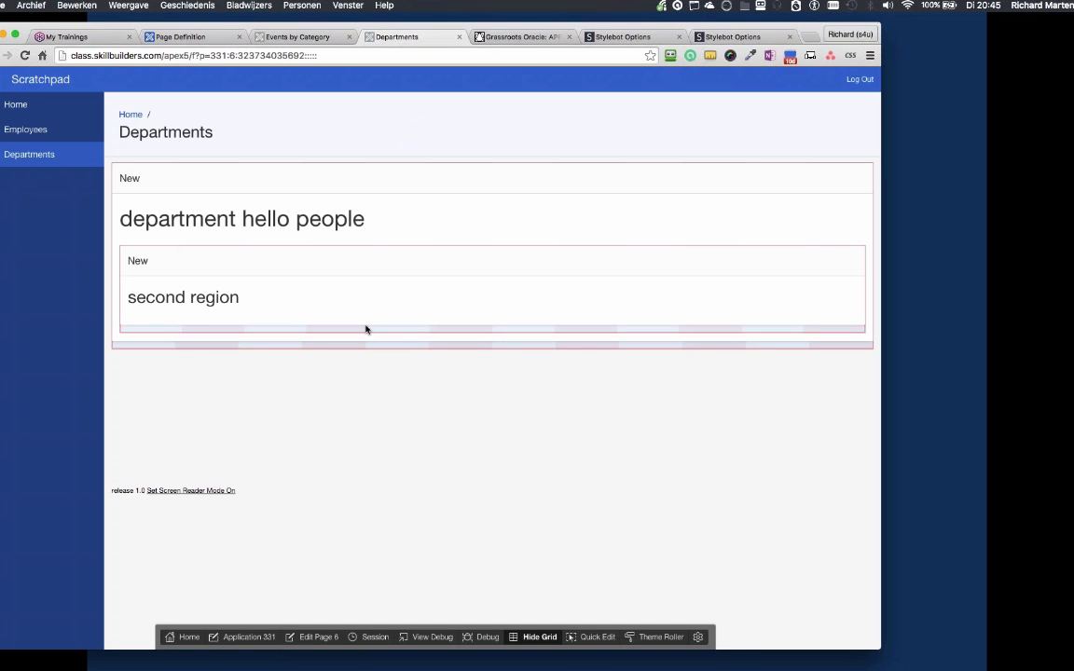
{"action": "left_click", "coordinate": [318, 37]}
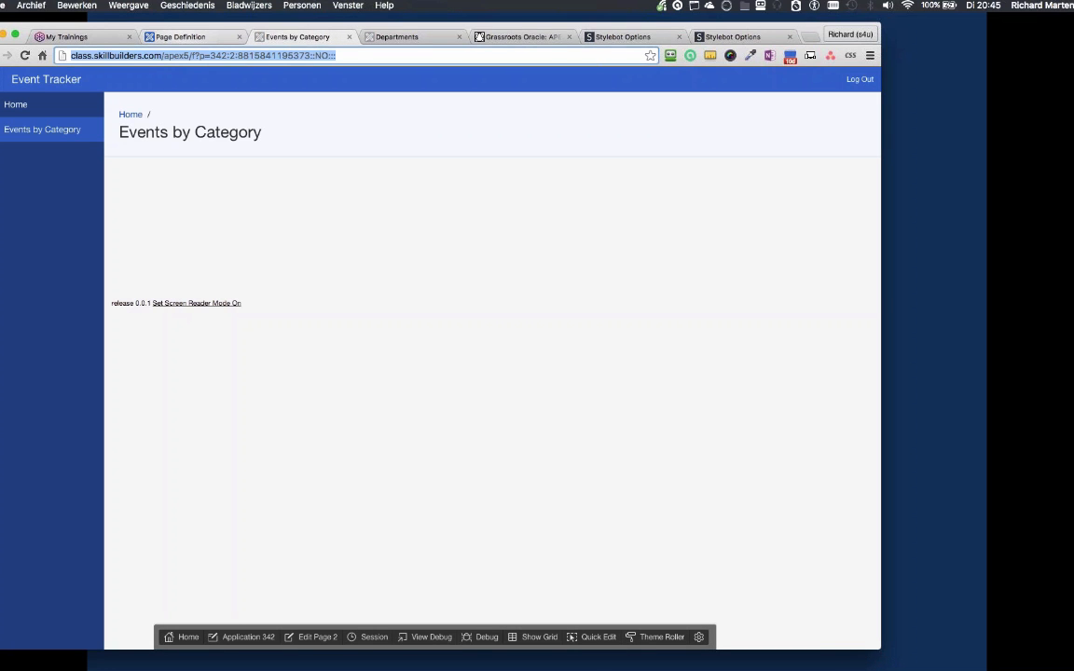
Add a new region to the Content Body of page 2, Events by Category, in Page Designer
{"action": "left_click", "coordinate": [182, 36]}
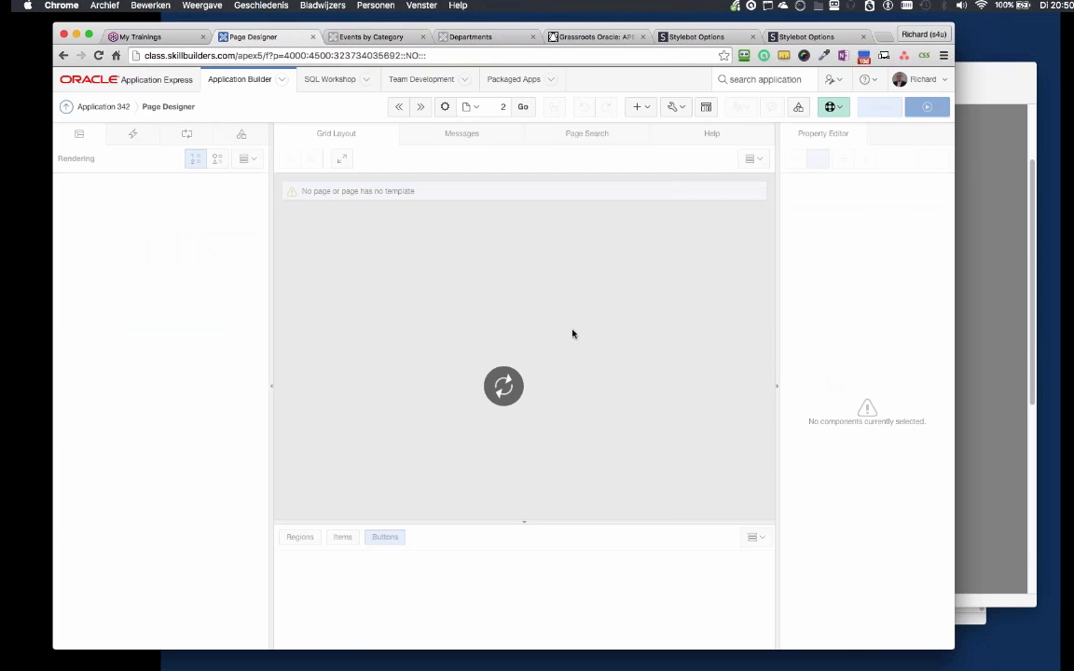
{"action": "left_click", "coordinate": [639, 108]}
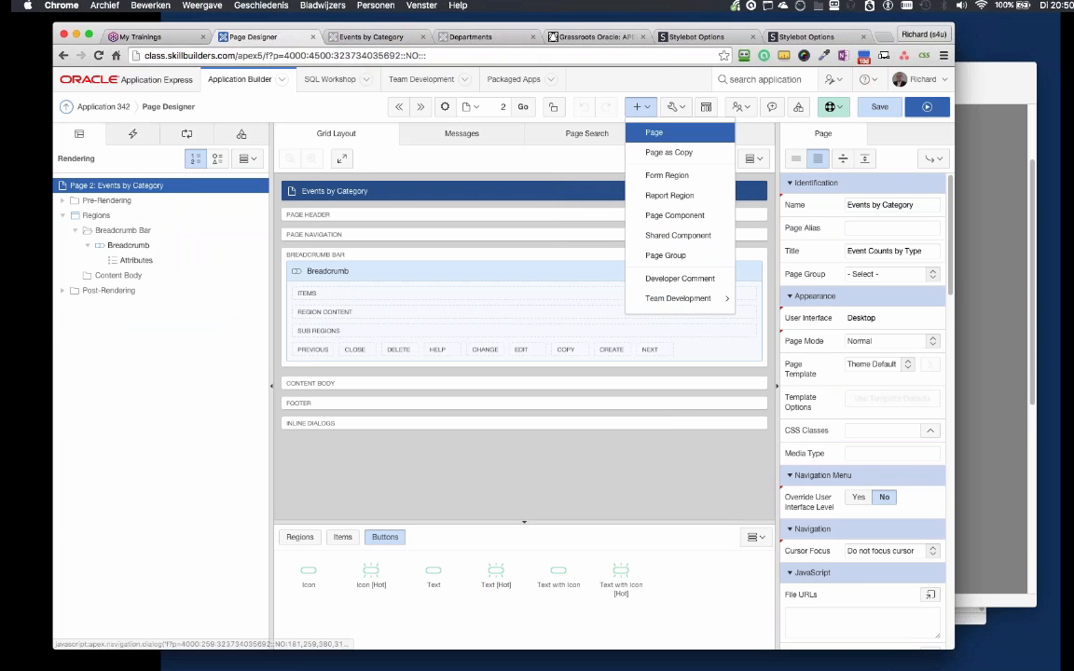
{"action": "left_click", "coordinate": [218, 368]}
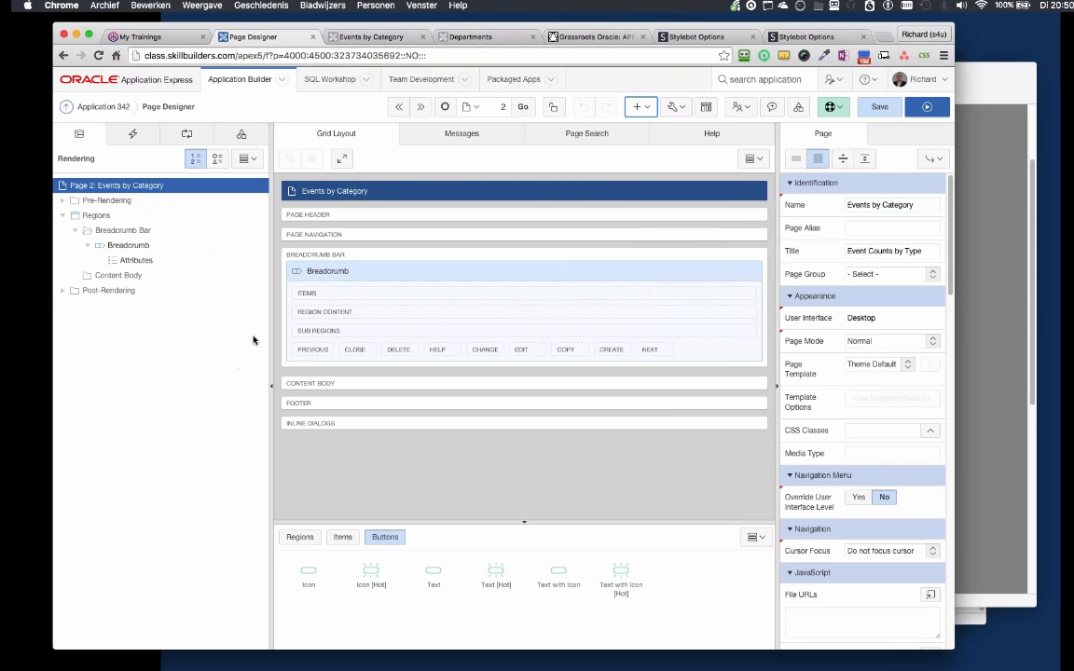
{"action": "right_click", "coordinate": [116, 277]}
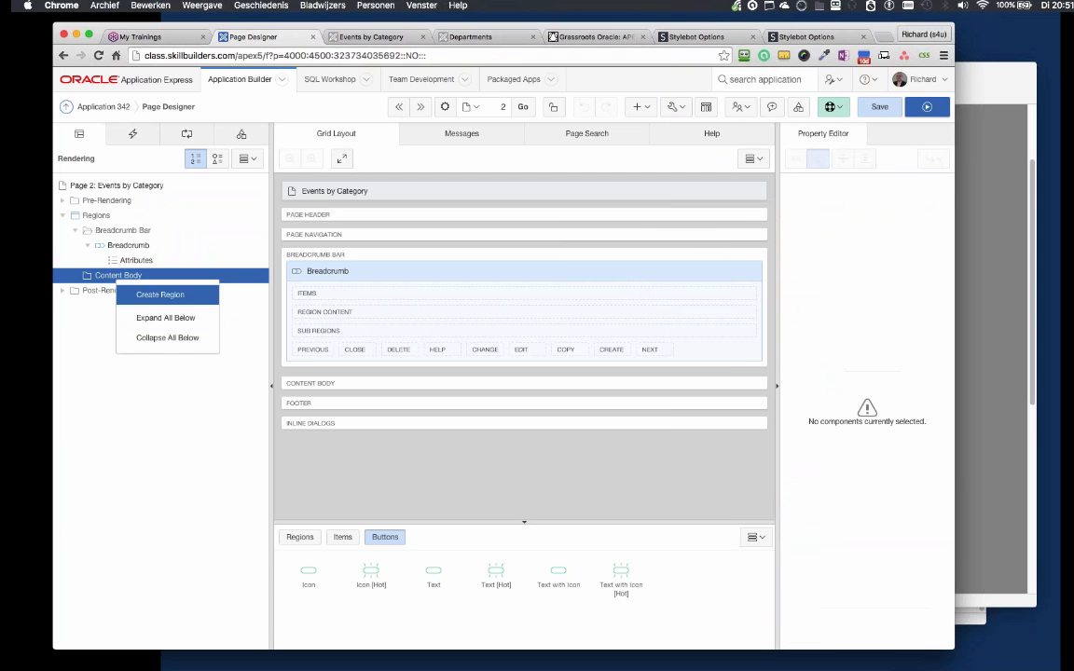
{"action": "left_click", "coordinate": [157, 295]}
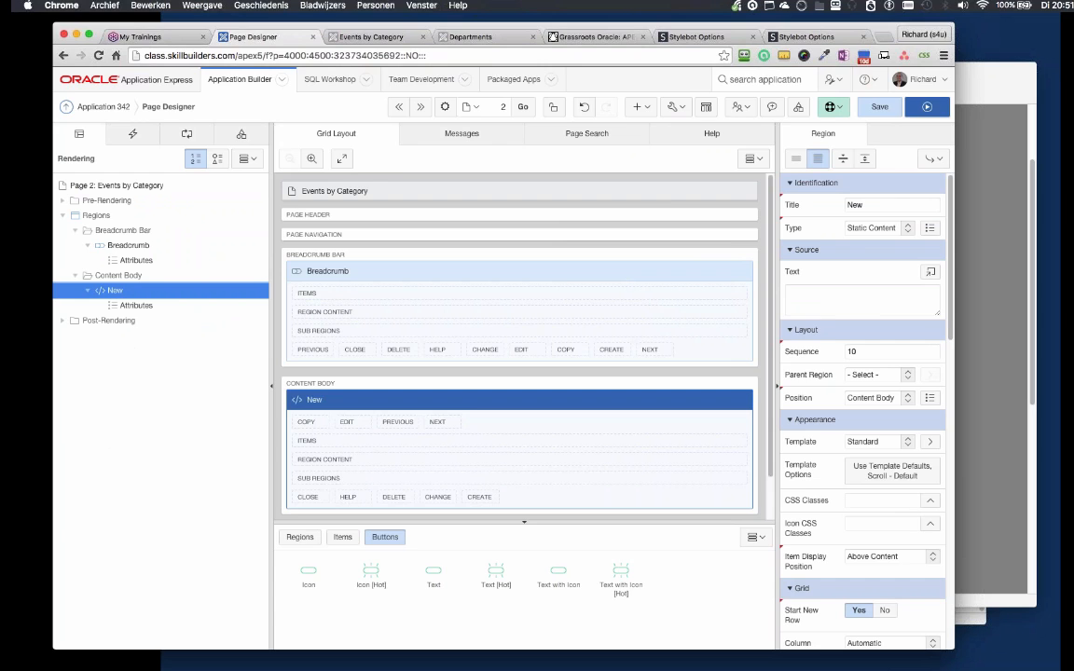
Title the new region Event Counts by Type and set its type to Chart
{"action": "left_click", "coordinate": [876, 202]}
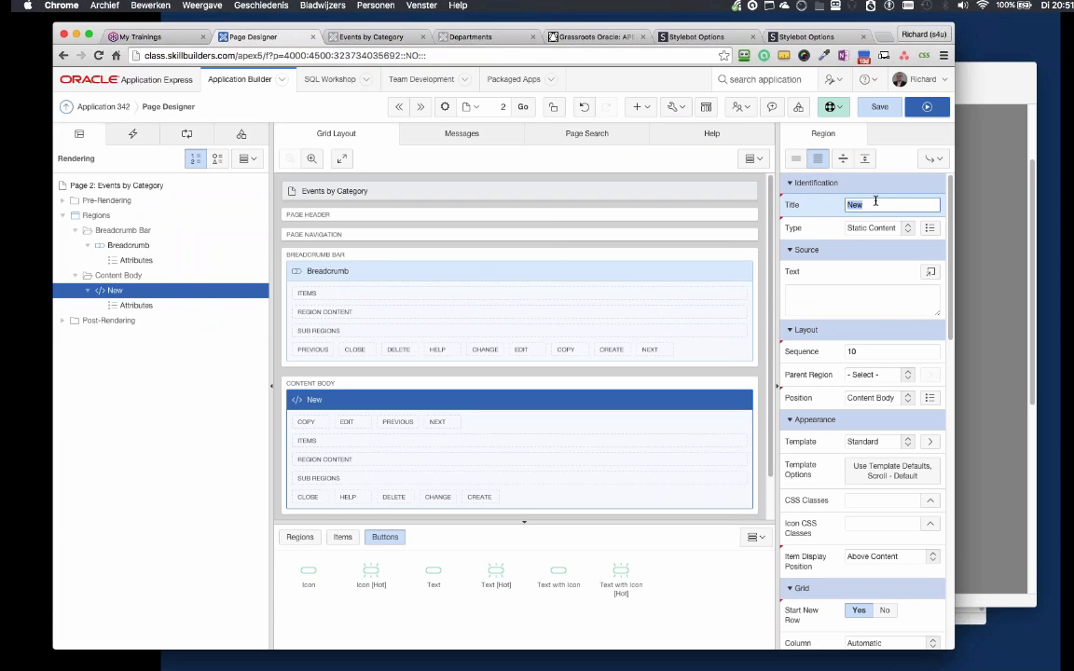
{"action": "type", "text": "Event Counts by Type"}
{"action": "left_click", "coordinate": [877, 229]}
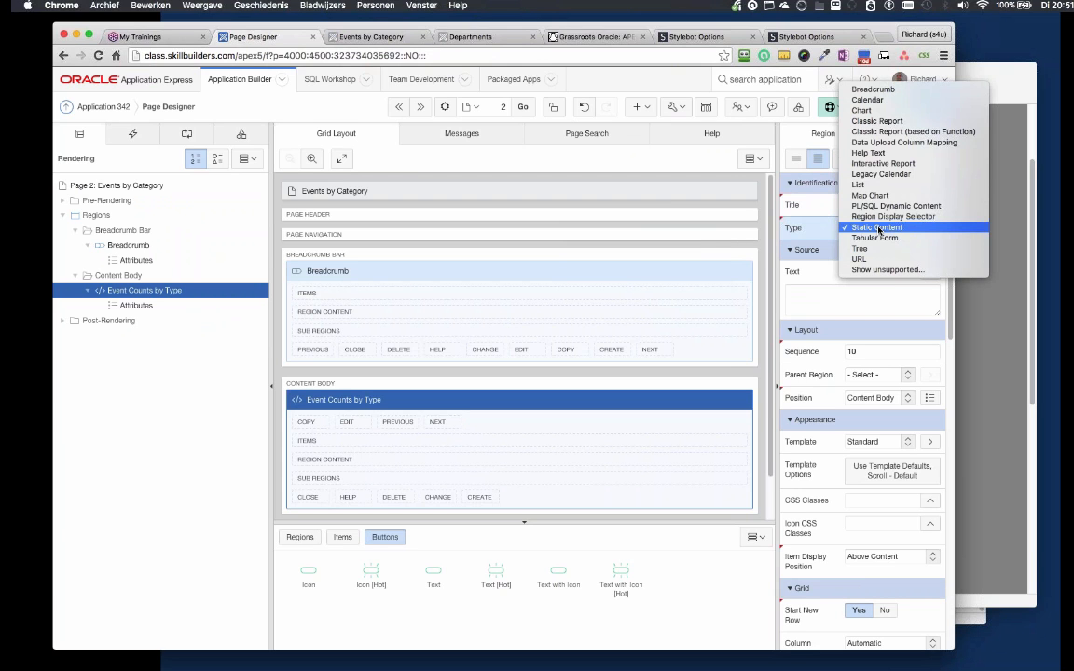
{"action": "left_click", "coordinate": [862, 110]}
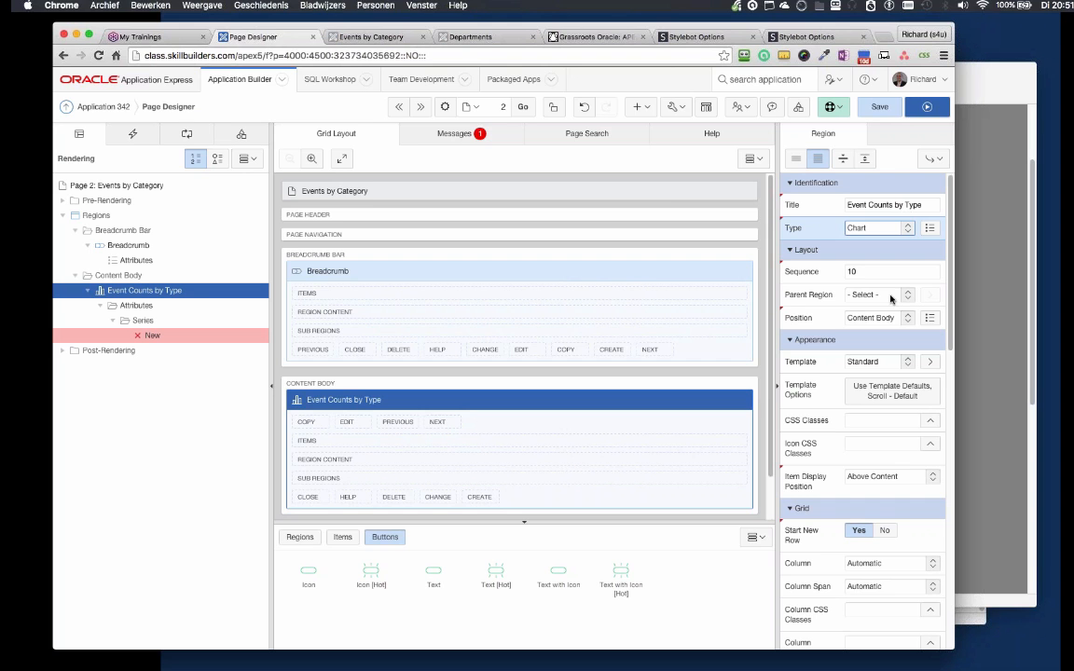
Switch to Skim and check the region requirements in WorkshopM05.pdf
{"action": "key", "text": "super+Tab"}
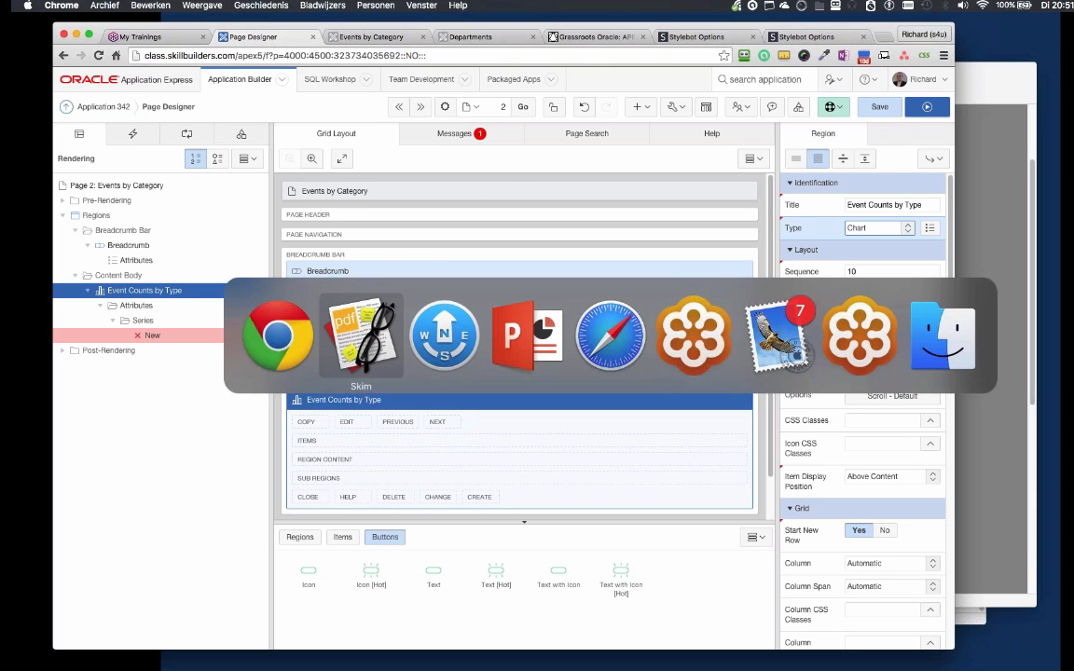
{"action": "key", "text": "super+Tab"}
{"action": "key", "text": "super+Tab"}
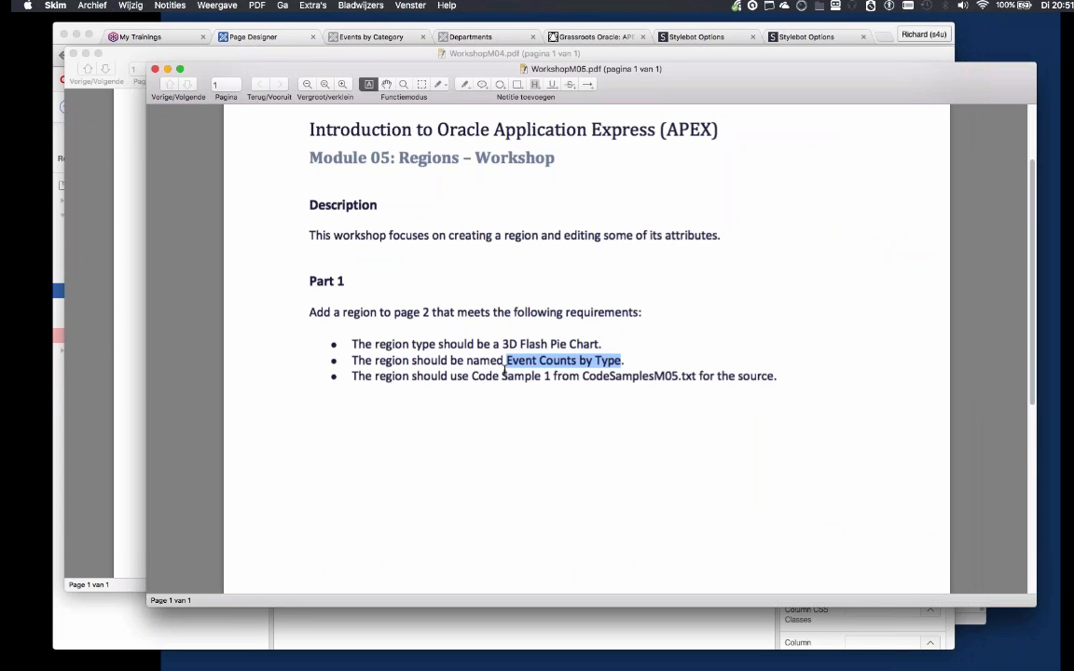
Open CodeSamplesM05.txt from the M05-regions folder in Path Finder and select the whole Code Sample 1 query for copying
{"action": "key", "text": "super+Tab"}
{"action": "key", "text": "super+Tab"}
{"action": "key", "text": "super+Tab"}
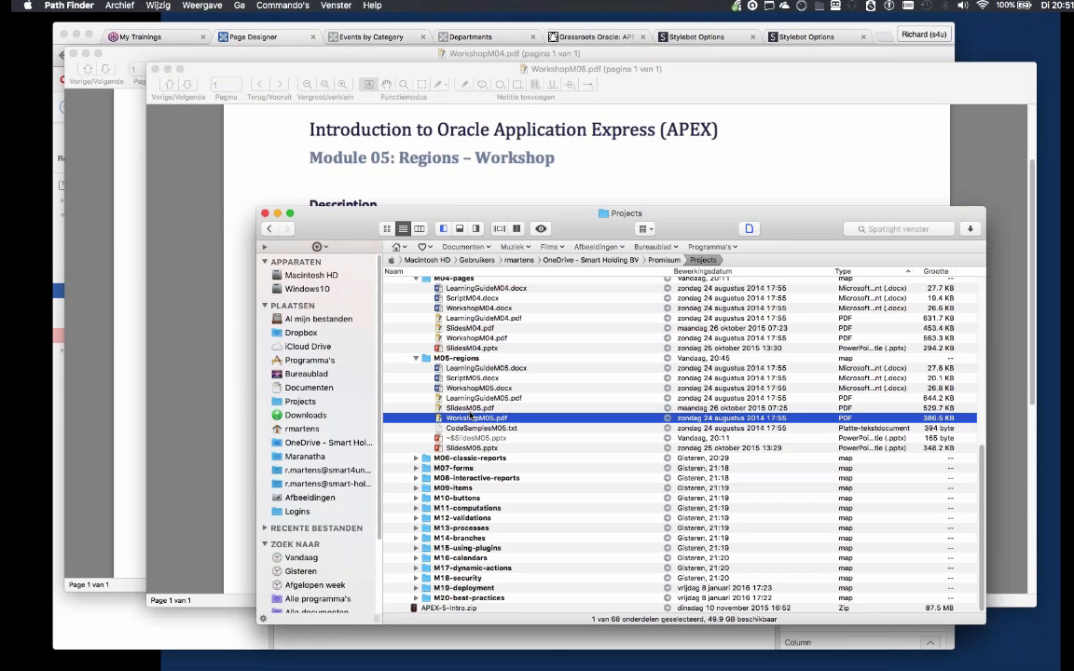
{"action": "double_click", "coordinate": [474, 430]}
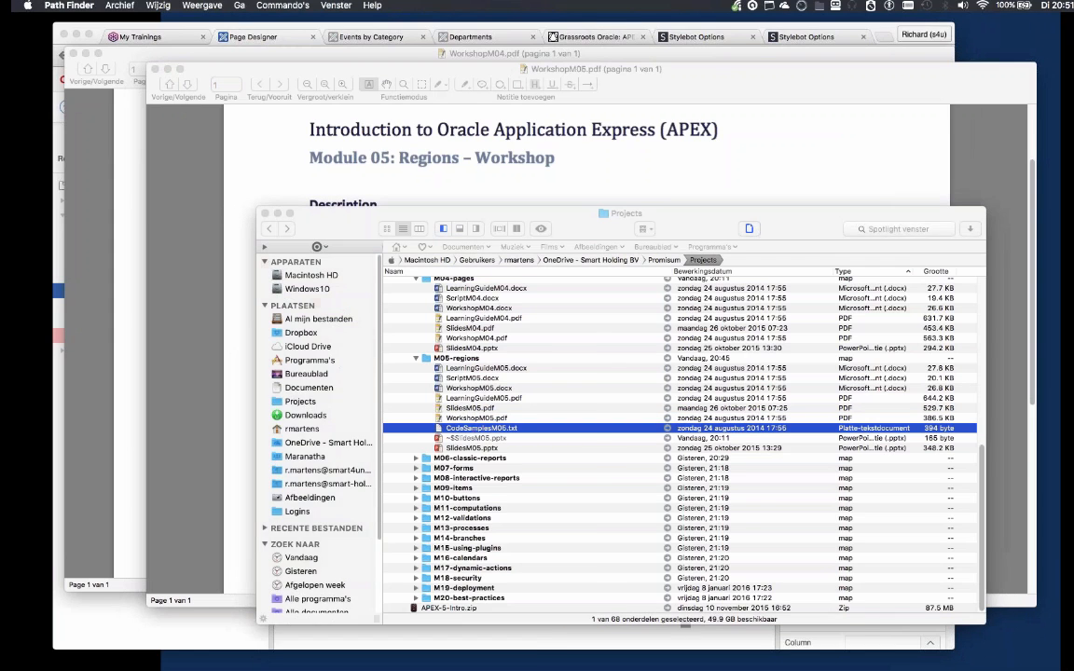
{"action": "left_click_drag", "start_coordinate": [196, 484], "coordinate": [98, 432]}
Return to Chrome, paste the Code Sample 1 query as the chart series' SQL Query, and review it in the Code Editor
{"action": "key", "text": "super+Tab"}
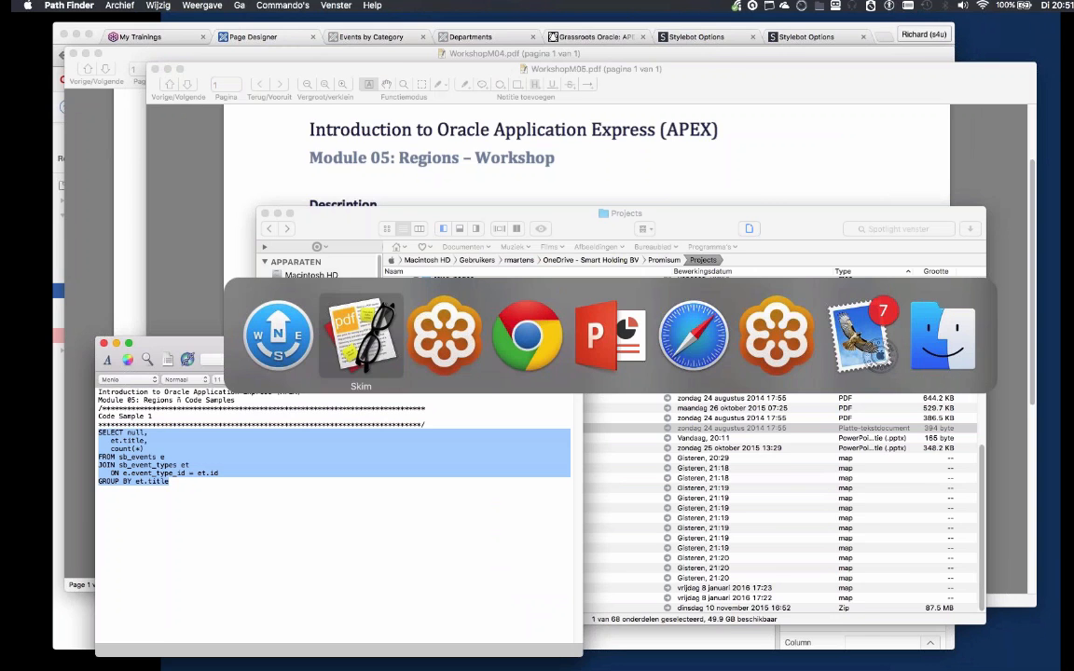
{"action": "key", "text": "super+Tab"}
{"action": "key", "text": "super+Tab"}
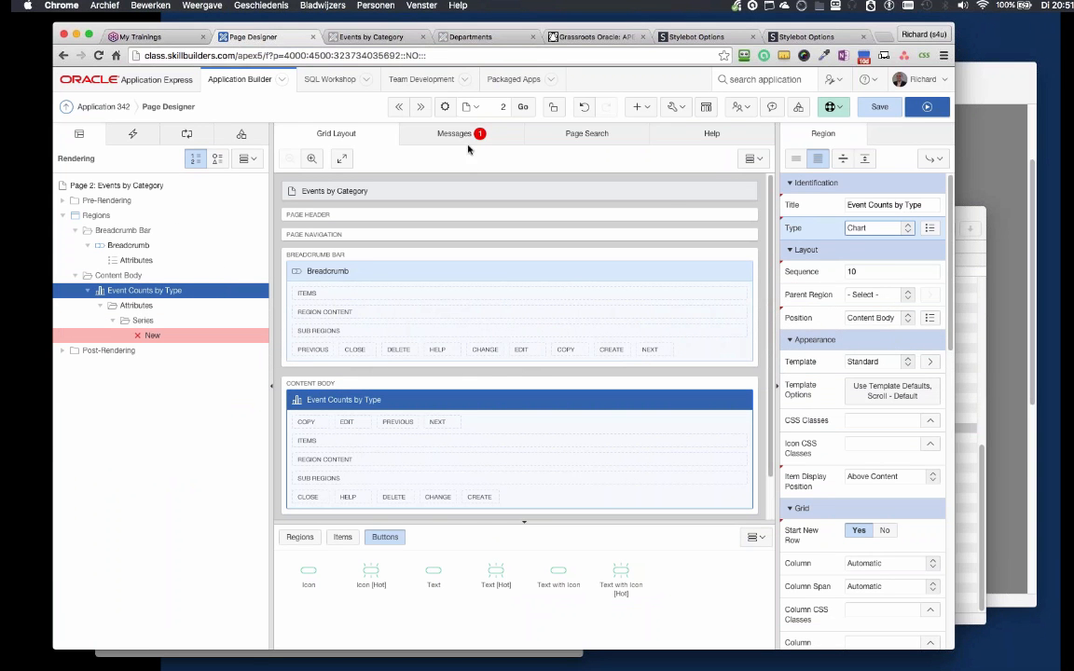
{"action": "left_click", "coordinate": [424, 133]}
{"action": "left_click", "coordinate": [403, 156]}
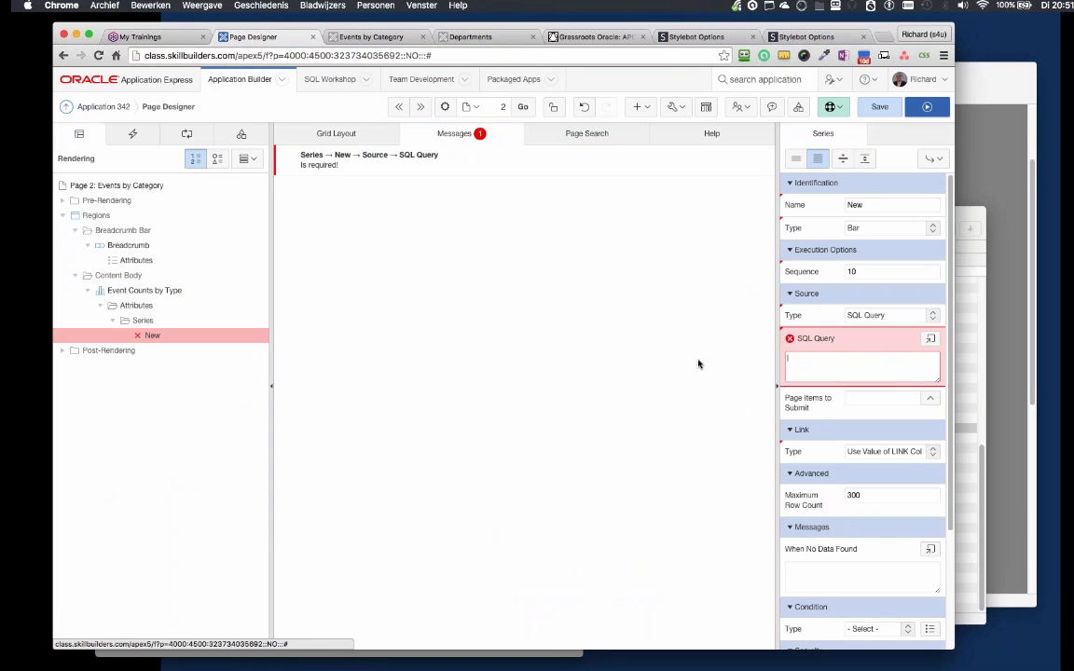
{"action": "key", "text": "super+v"}
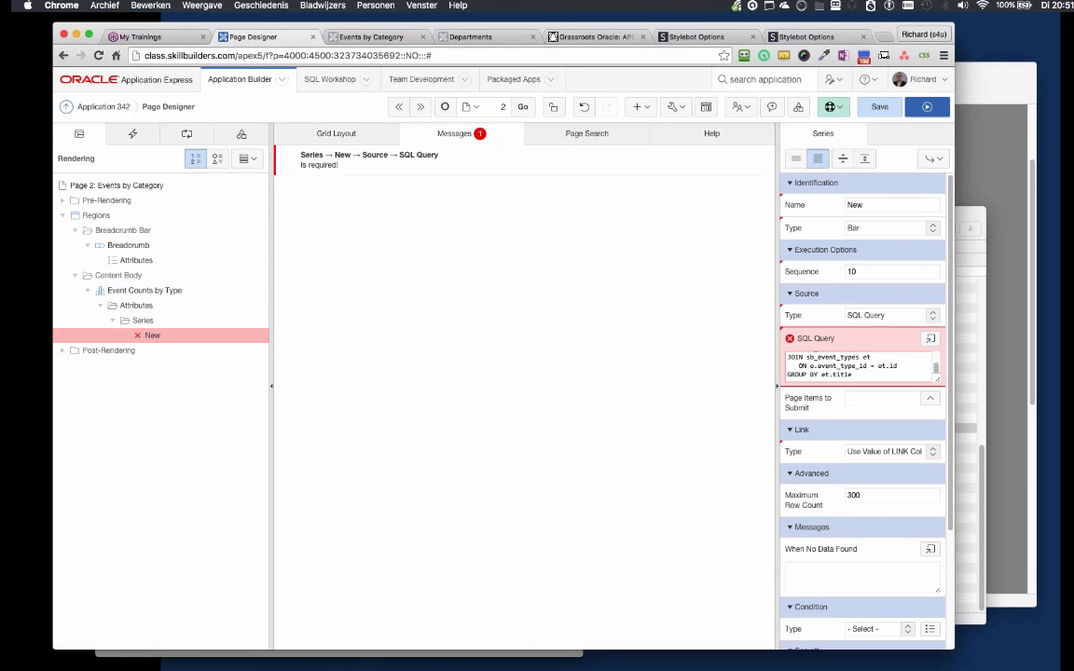
{"action": "left_click", "coordinate": [695, 447]}
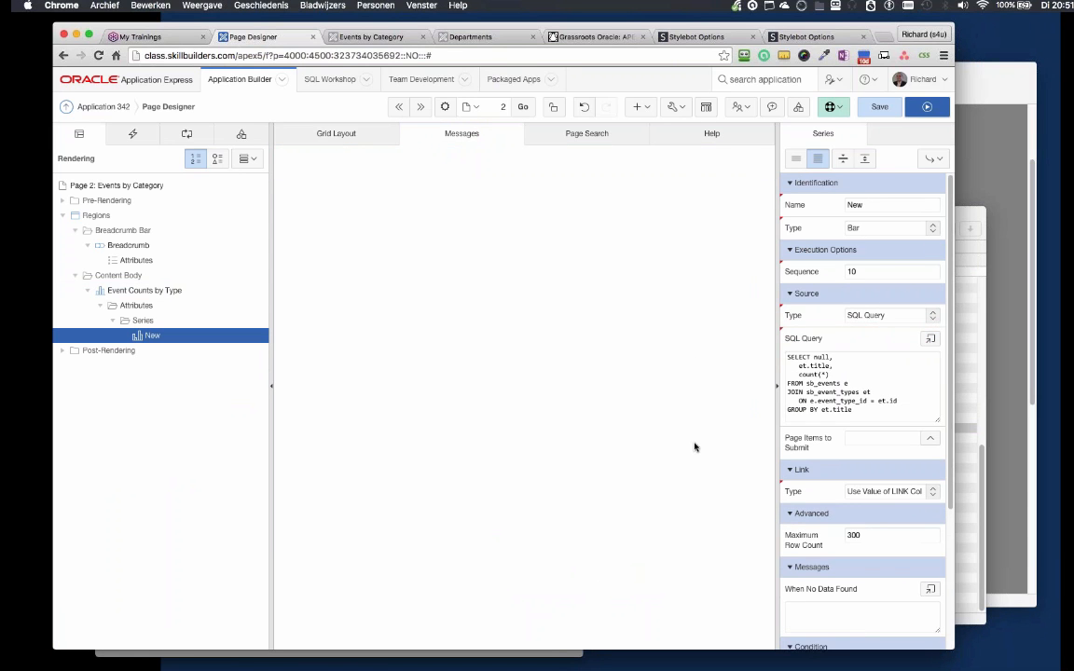
{"action": "left_click", "coordinate": [929, 338]}
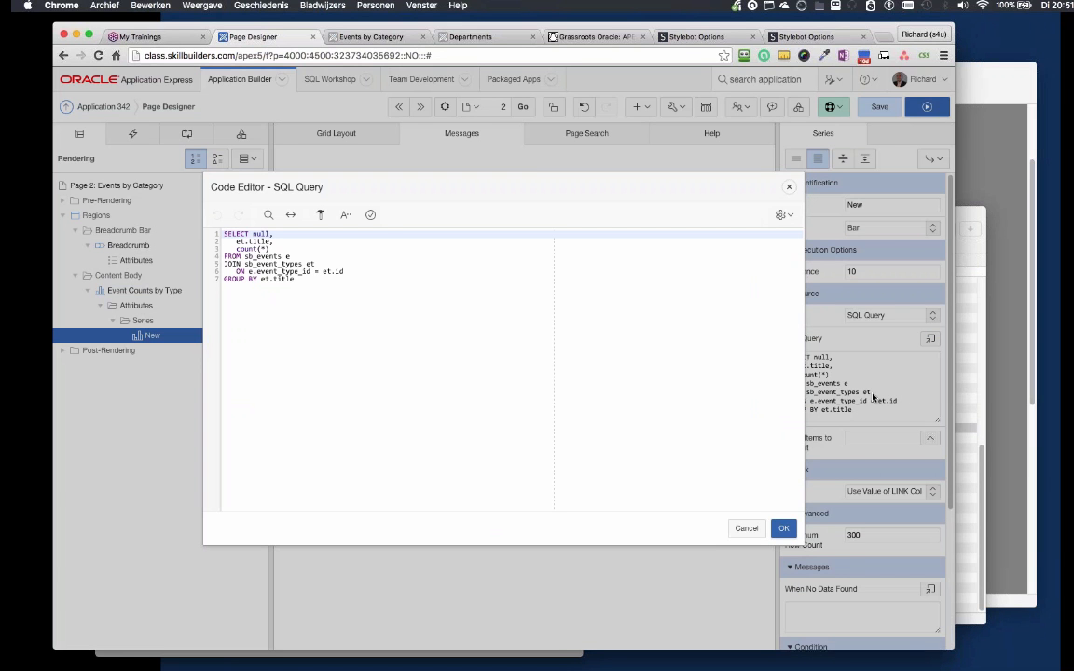
{"action": "left_click", "coordinate": [783, 527]}
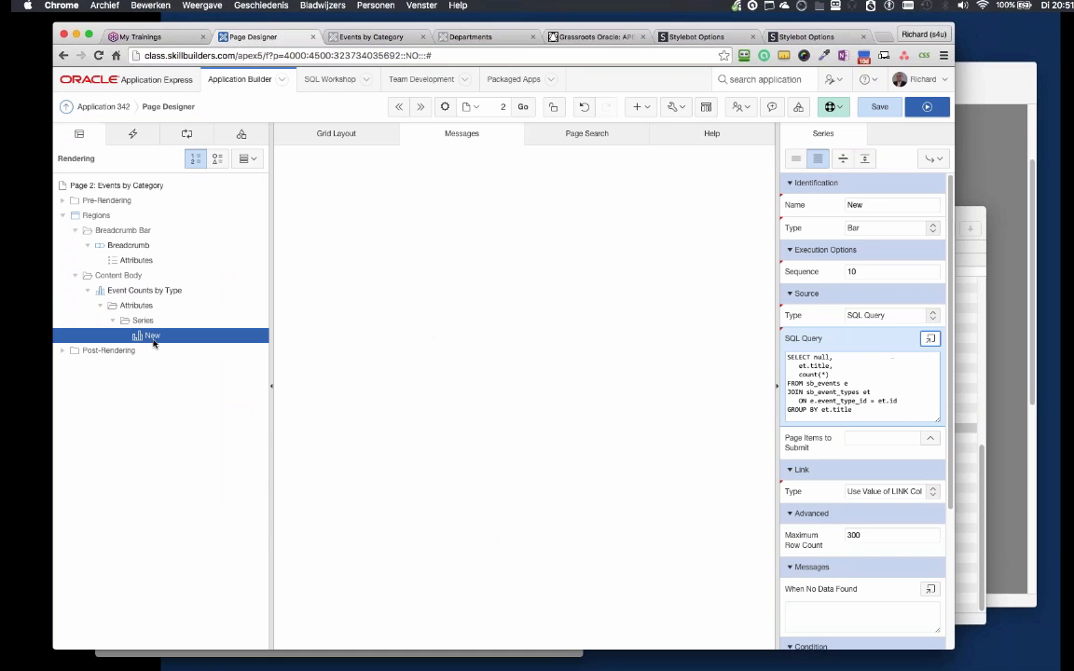
Set the rendering to Flash Chart in the Event Counts by Type region's chart attributes, leaving the style at Default
{"action": "left_click", "coordinate": [128, 292]}
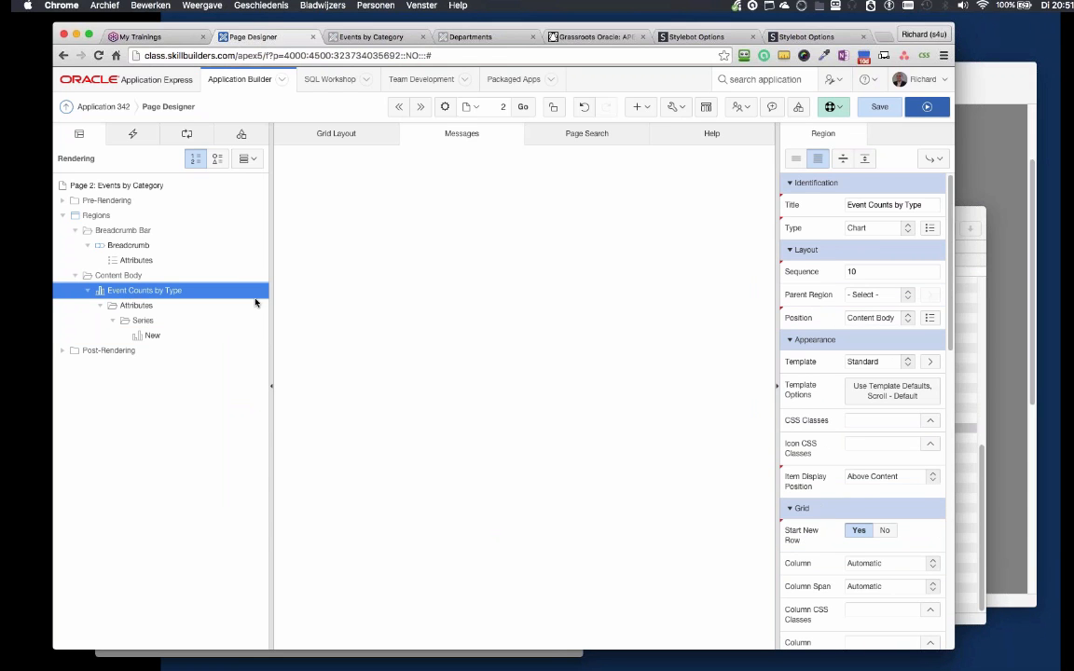
{"action": "left_click", "coordinate": [928, 227]}
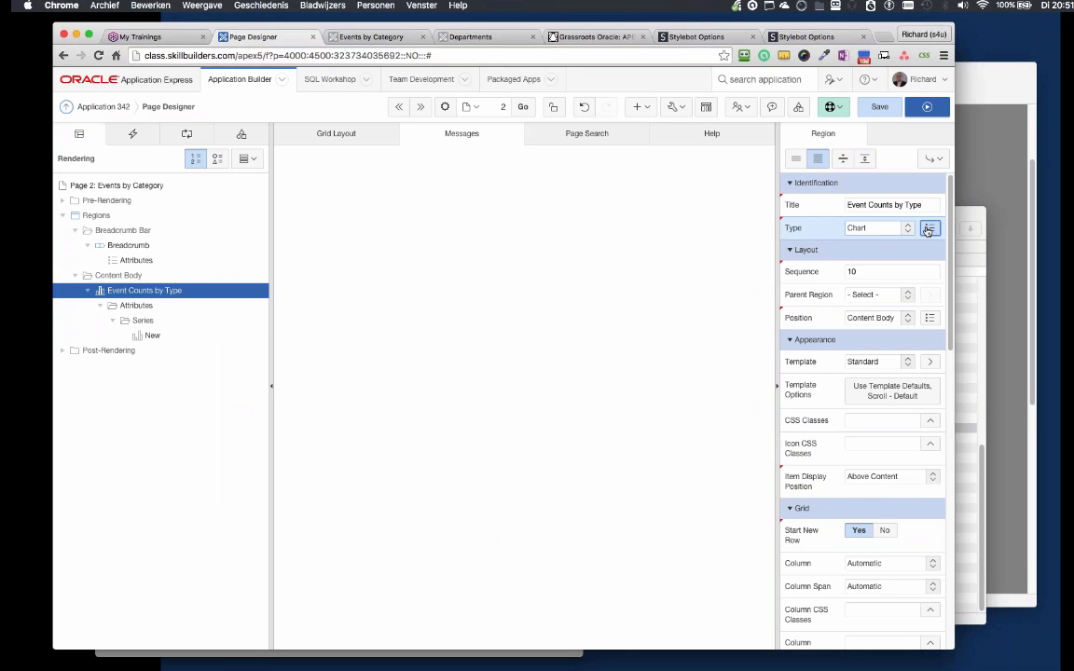
{"action": "left_click", "coordinate": [886, 270]}
{"action": "scroll", "coordinate": [901, 302], "scroll_direction": "down", "scroll_amount": 2}
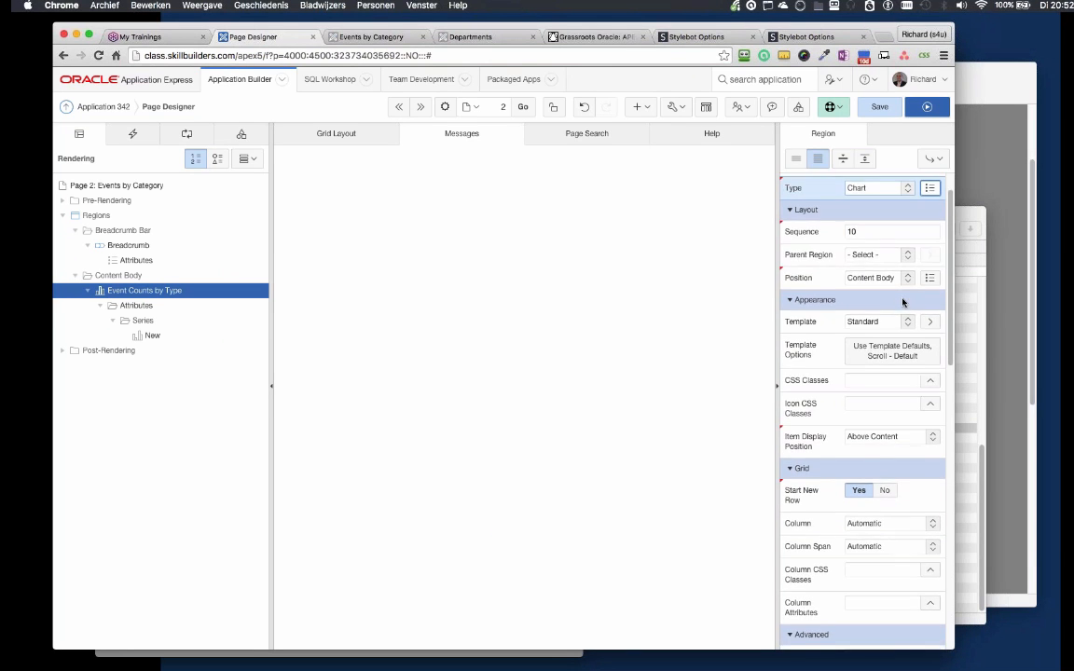
{"action": "scroll", "coordinate": [901, 302], "scroll_direction": "down", "scroll_amount": 10}
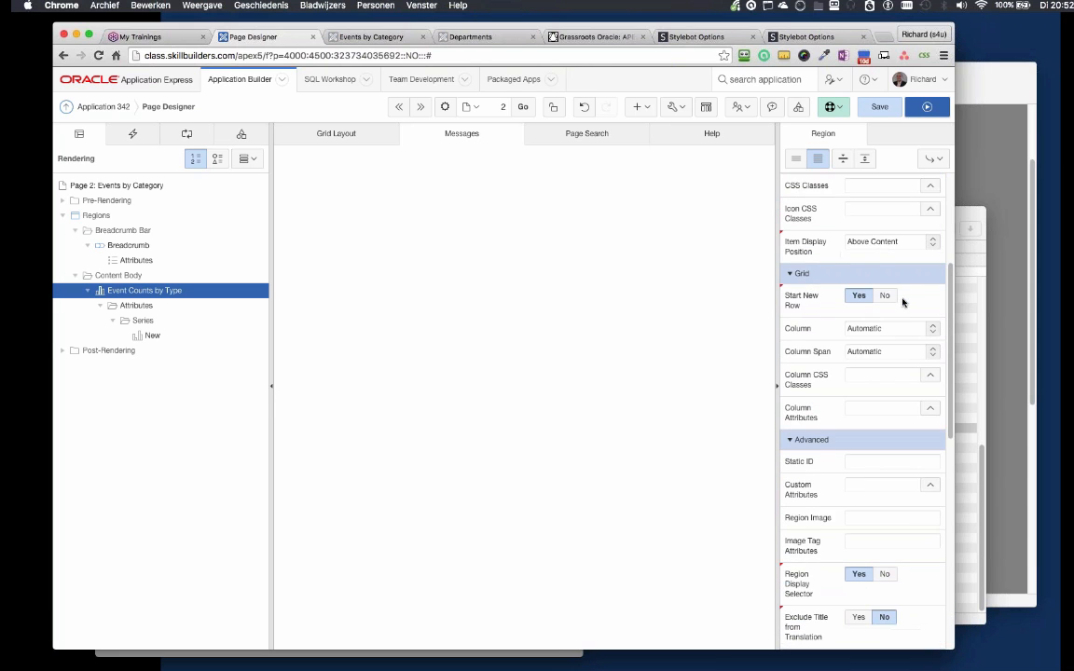
{"action": "left_click", "coordinate": [136, 306]}
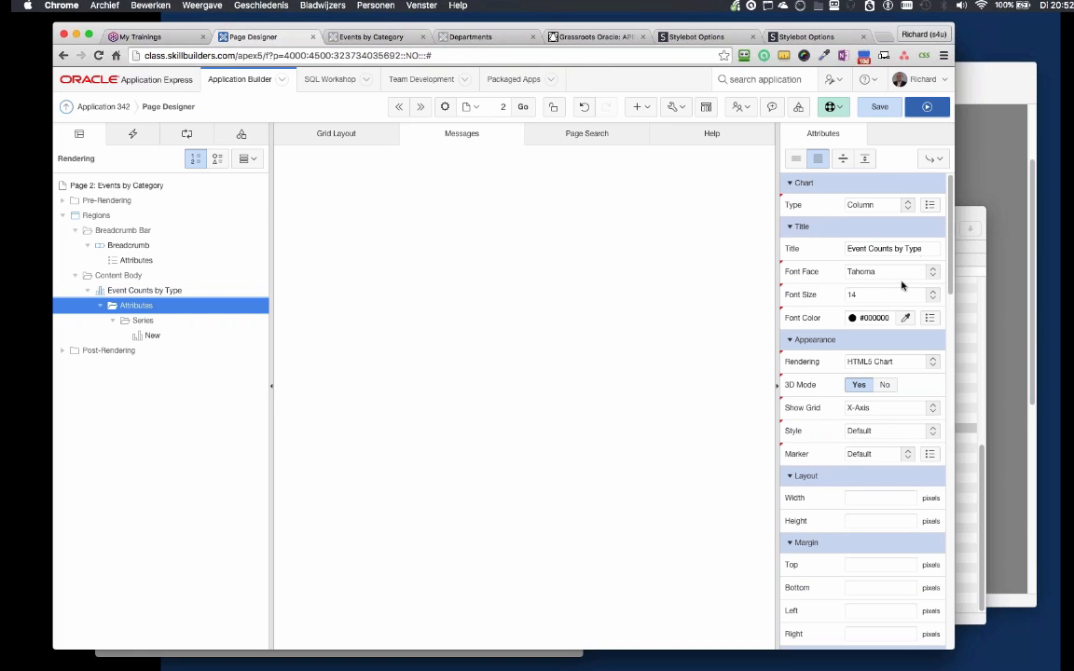
{"action": "left_click", "coordinate": [902, 362]}
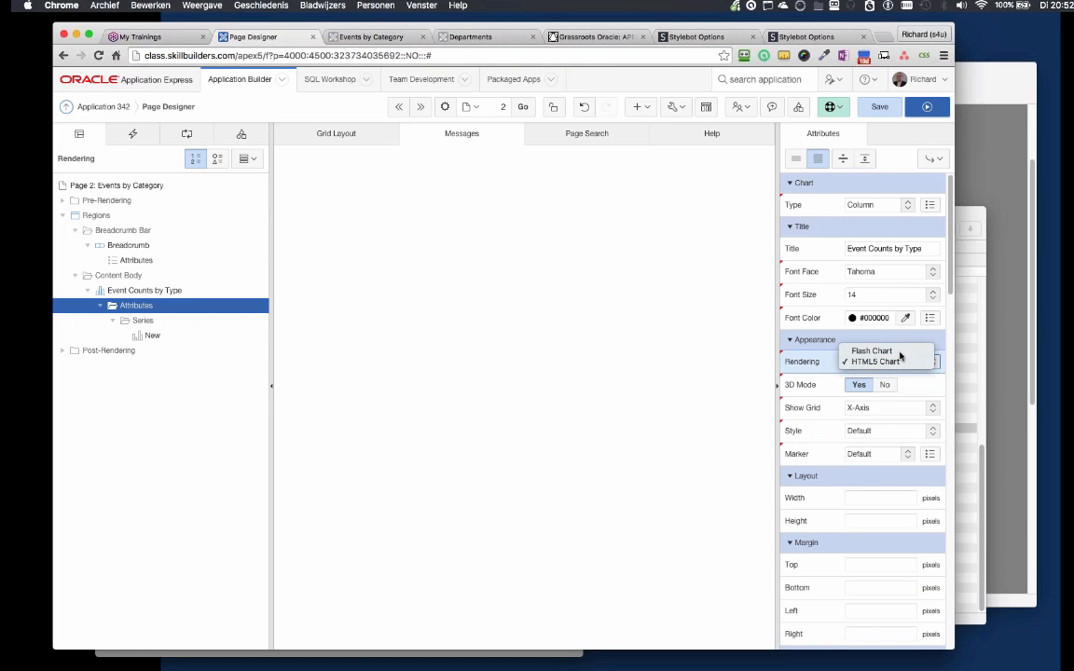
{"action": "left_click", "coordinate": [900, 351]}
{"action": "scroll", "coordinate": [913, 361], "scroll_direction": "down", "scroll_amount": 2}
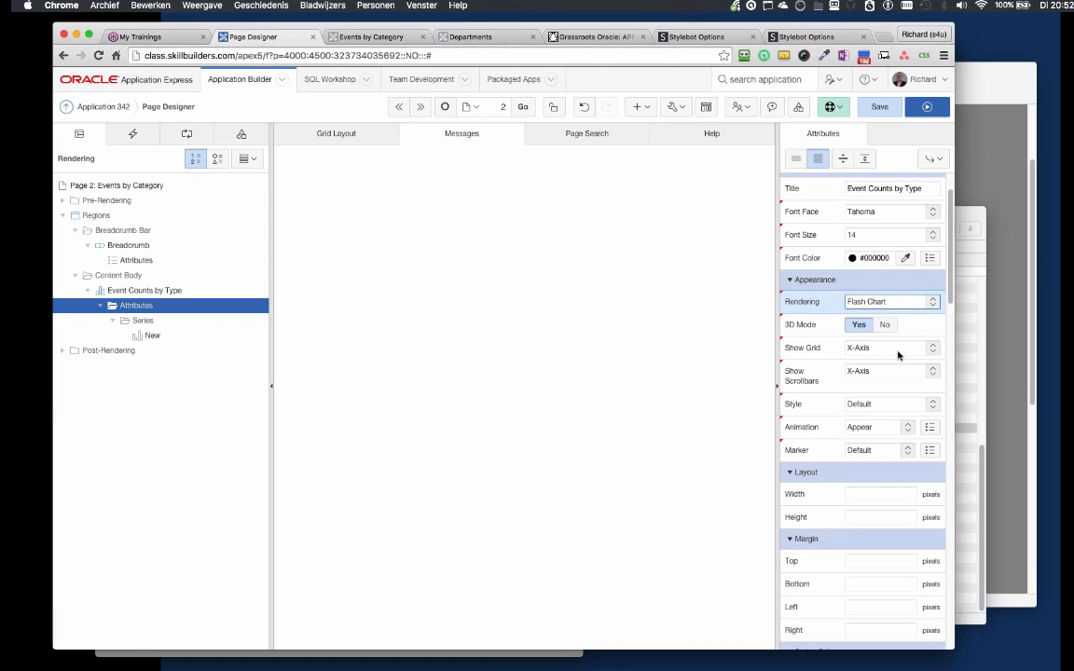
{"action": "left_click", "coordinate": [896, 404]}
{"action": "left_click", "coordinate": [896, 404]}
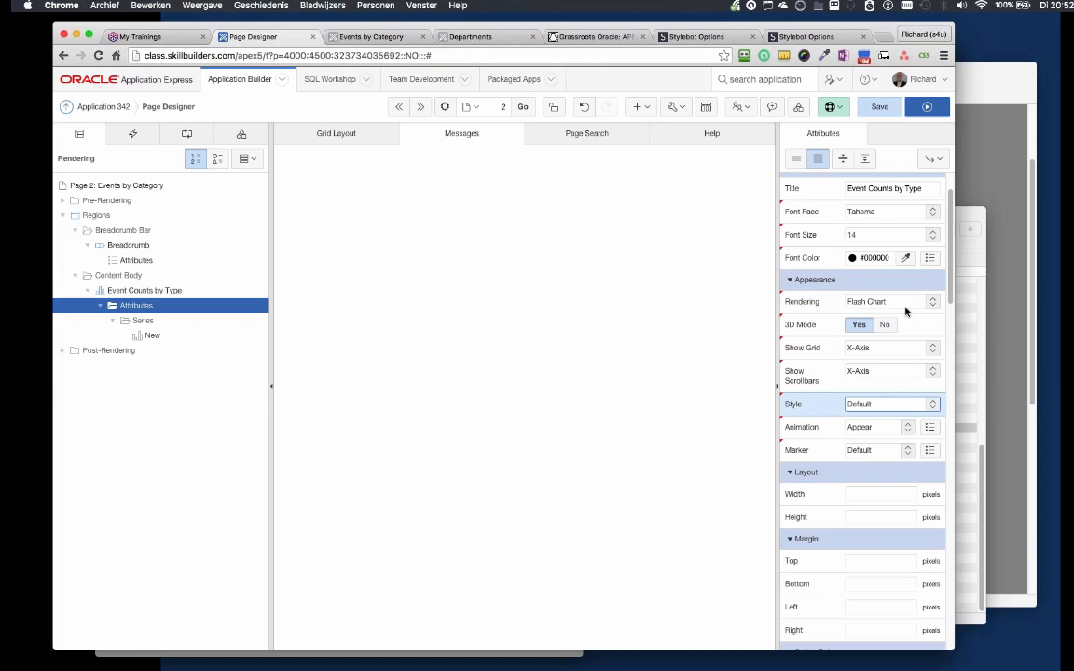
Examine the available chart types and recheck the required type in WorkshopM05.pdf in Skim
{"action": "scroll", "coordinate": [895, 317], "scroll_direction": "up", "scroll_amount": 2}
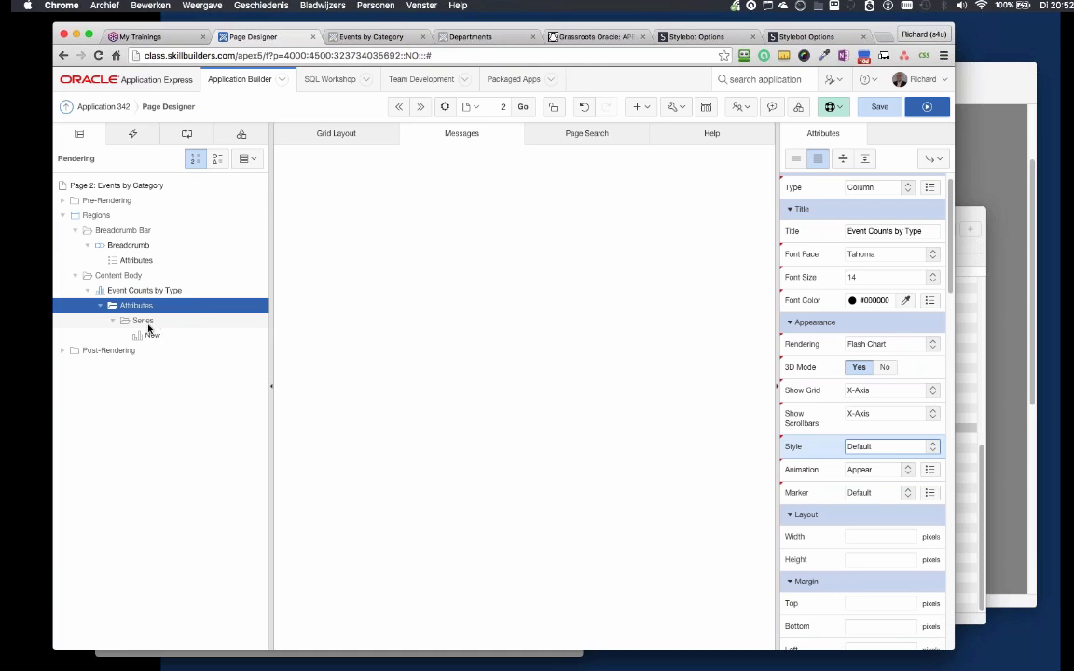
{"action": "scroll", "coordinate": [875, 328], "scroll_direction": "up", "scroll_amount": 1}
{"action": "scroll", "coordinate": [874, 328], "scroll_direction": "down", "scroll_amount": 1}
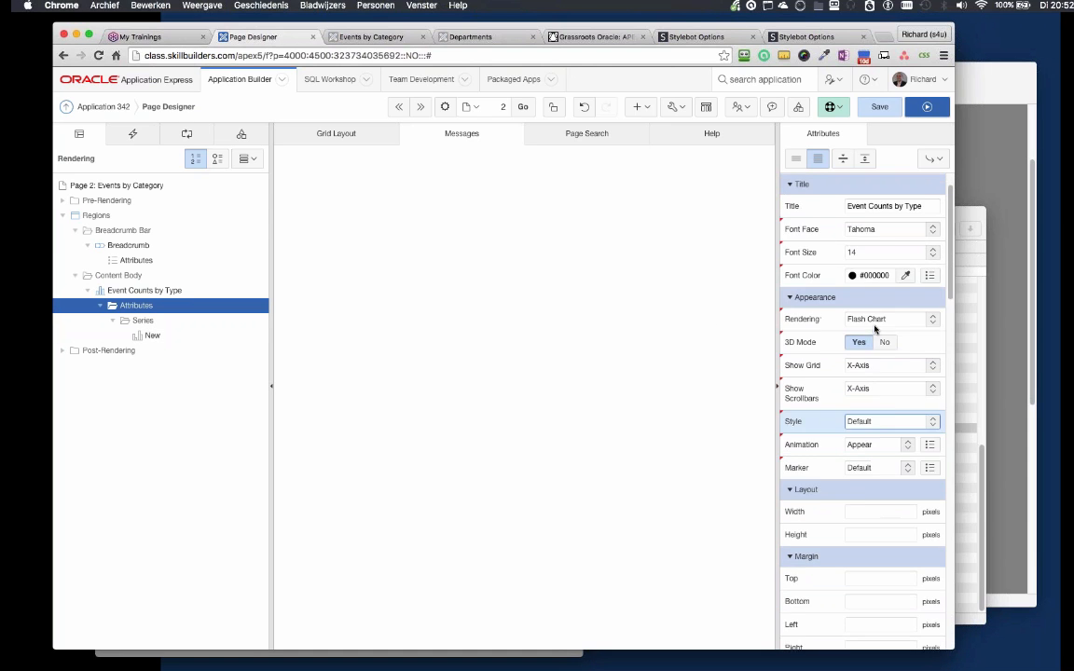
{"action": "scroll", "coordinate": [886, 280], "scroll_direction": "up", "scroll_amount": 1}
{"action": "left_click", "coordinate": [908, 205]}
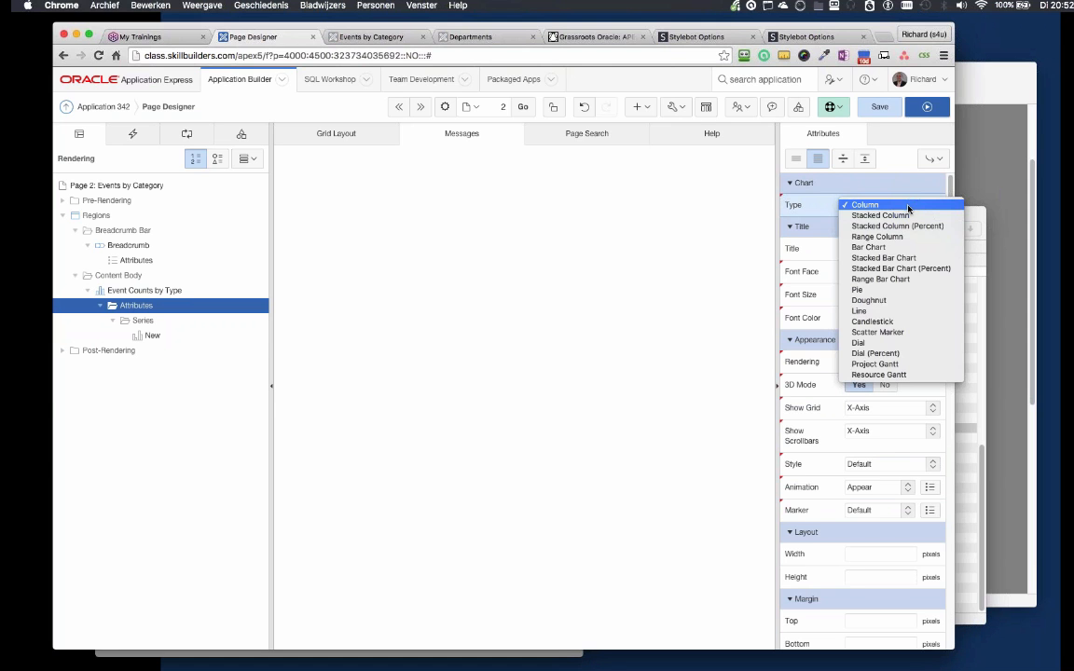
{"action": "key", "text": "super+Tab"}
{"action": "key", "text": "super+Tab"}
{"action": "key", "text": "super+Tab"}
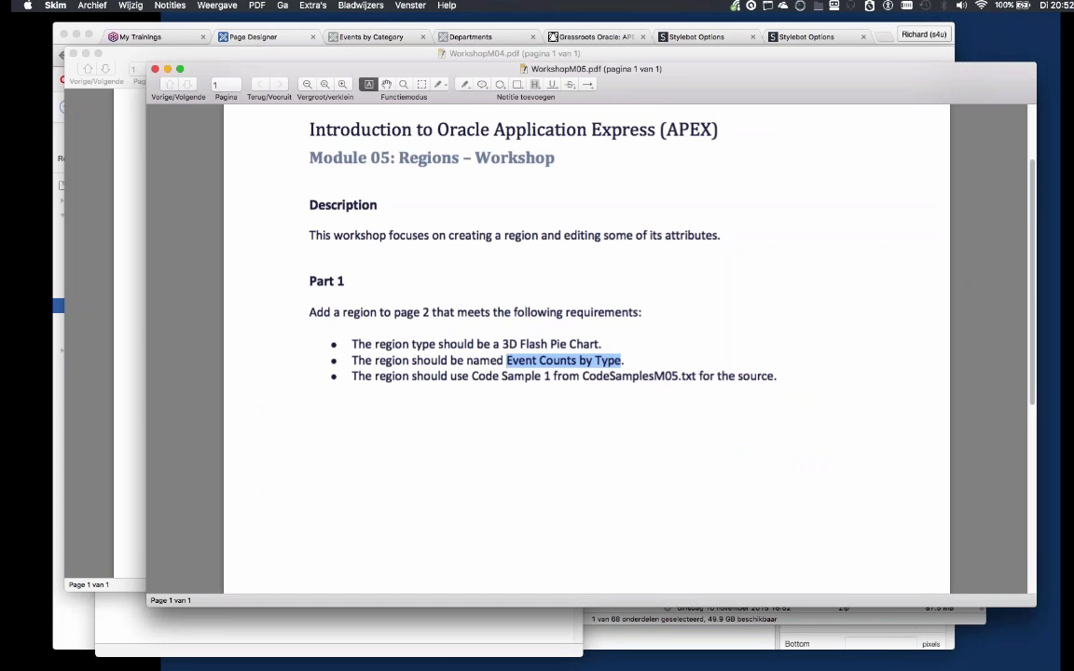
Return to Chrome, set the Event Counts by Type chart's type to Pie, and save and run the page
{"action": "key", "text": "super+Tab"}
{"action": "key", "text": "super+Tab"}
{"action": "key", "text": "super+Tab"}
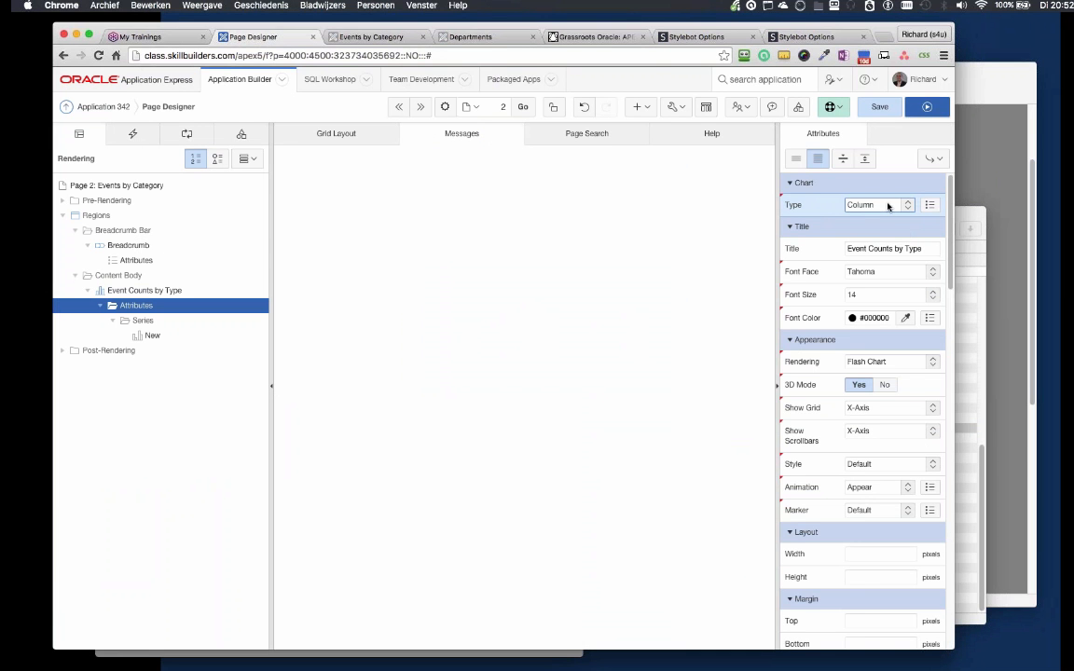
{"action": "left_click", "coordinate": [886, 205]}
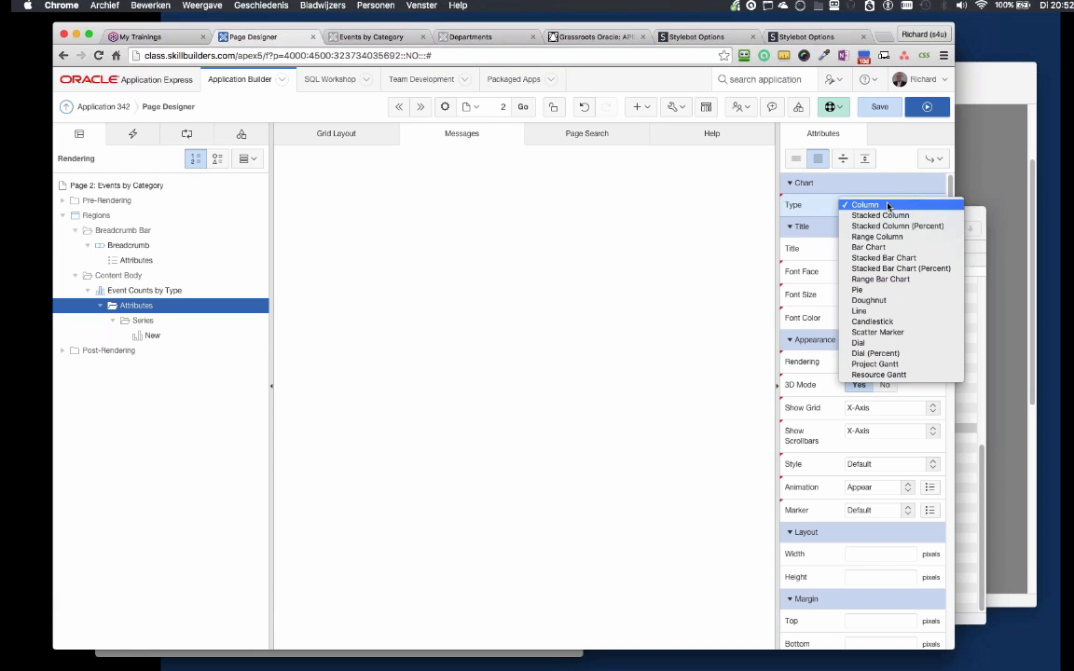
{"action": "key", "text": "Escape"}
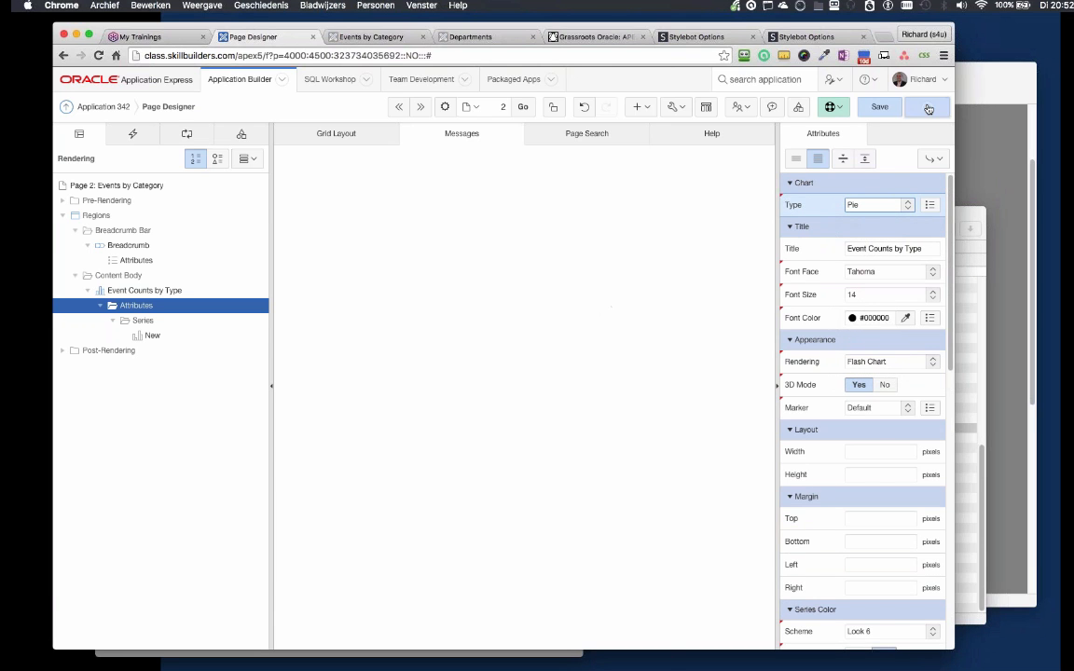
{"action": "left_click", "coordinate": [879, 106]}
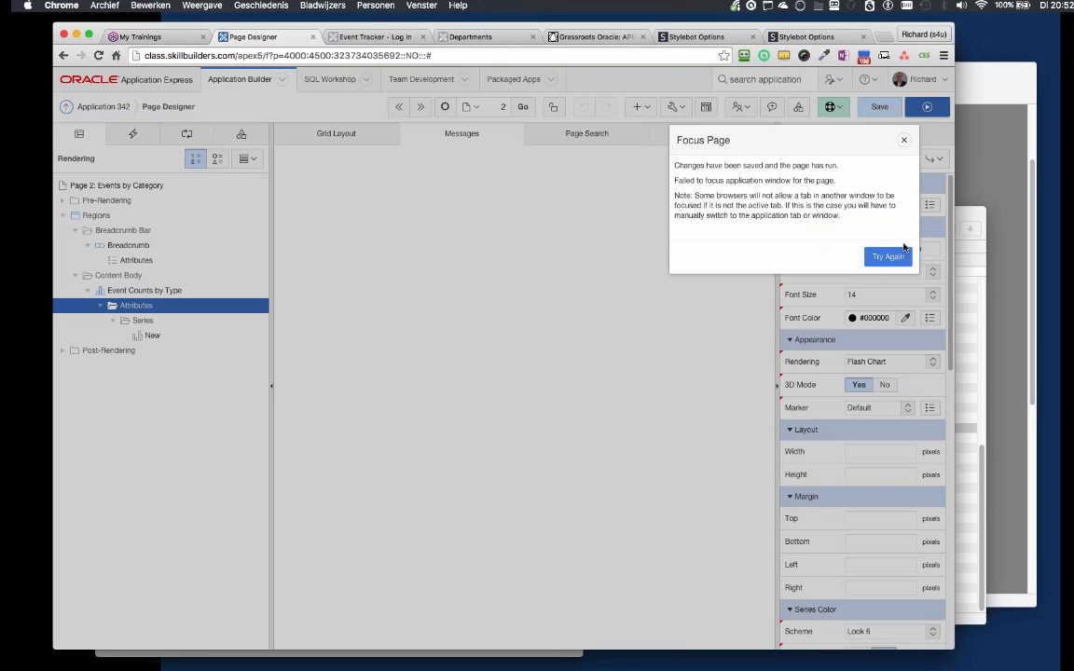
Retry focusing the running page, enter the account password to log in to Event Tracker, and view the Events by Category chart
{"action": "left_click", "coordinate": [891, 256]}
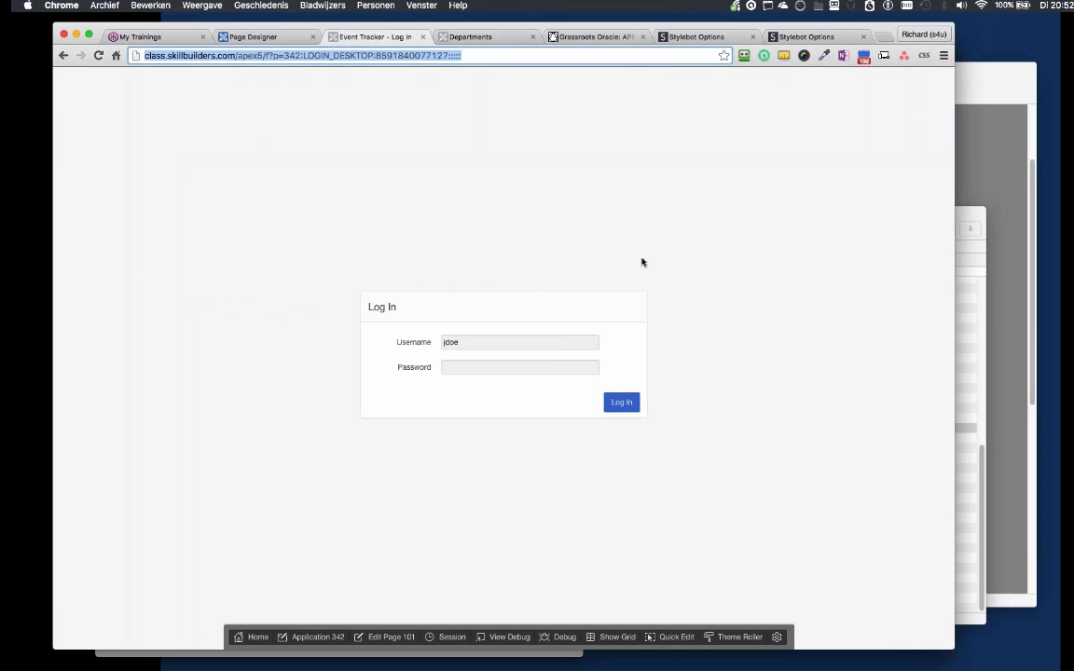
{"action": "left_click", "coordinate": [478, 367]}
{"action": "type", "text": "********"}
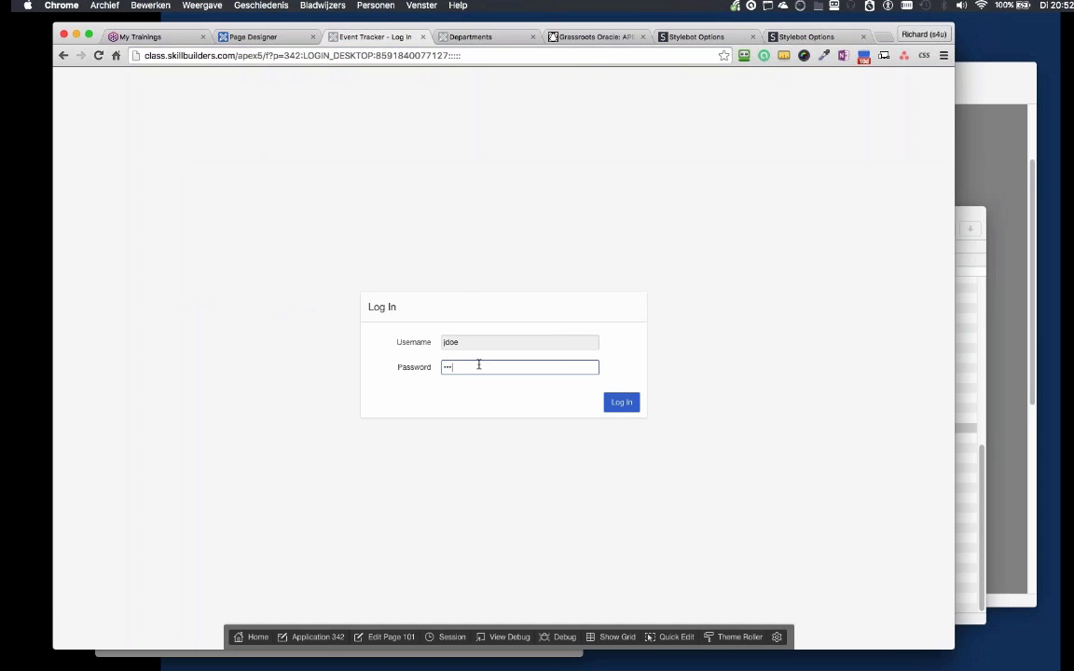
{"action": "type", "text": "*"}
{"action": "key", "text": "Return"}
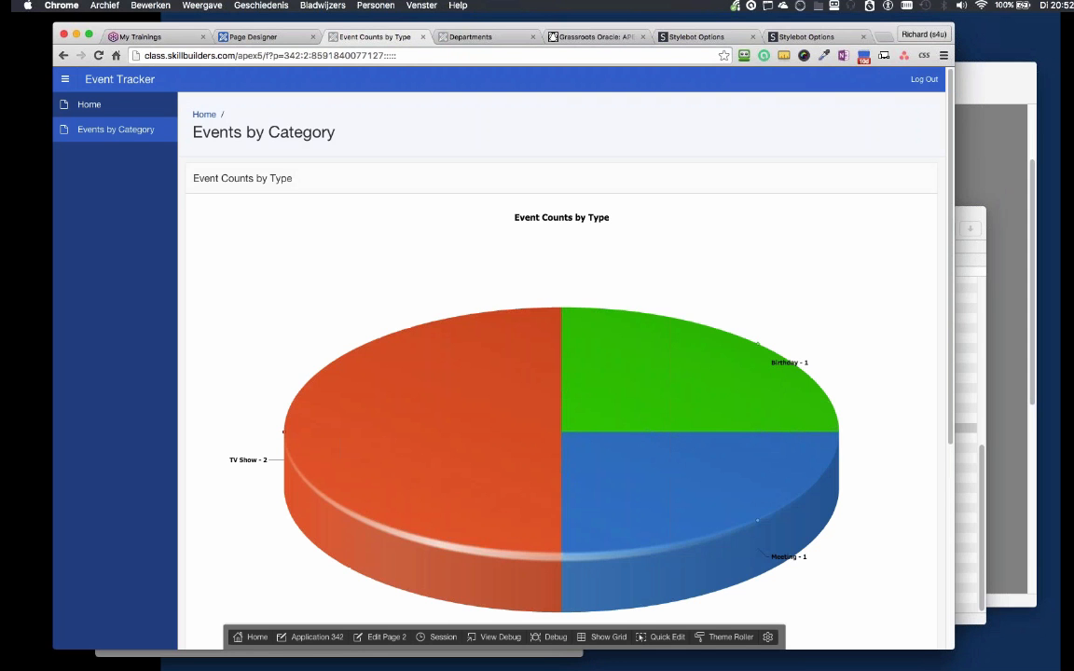
{"action": "scroll", "coordinate": [743, 278], "scroll_direction": "down", "scroll_amount": 2}
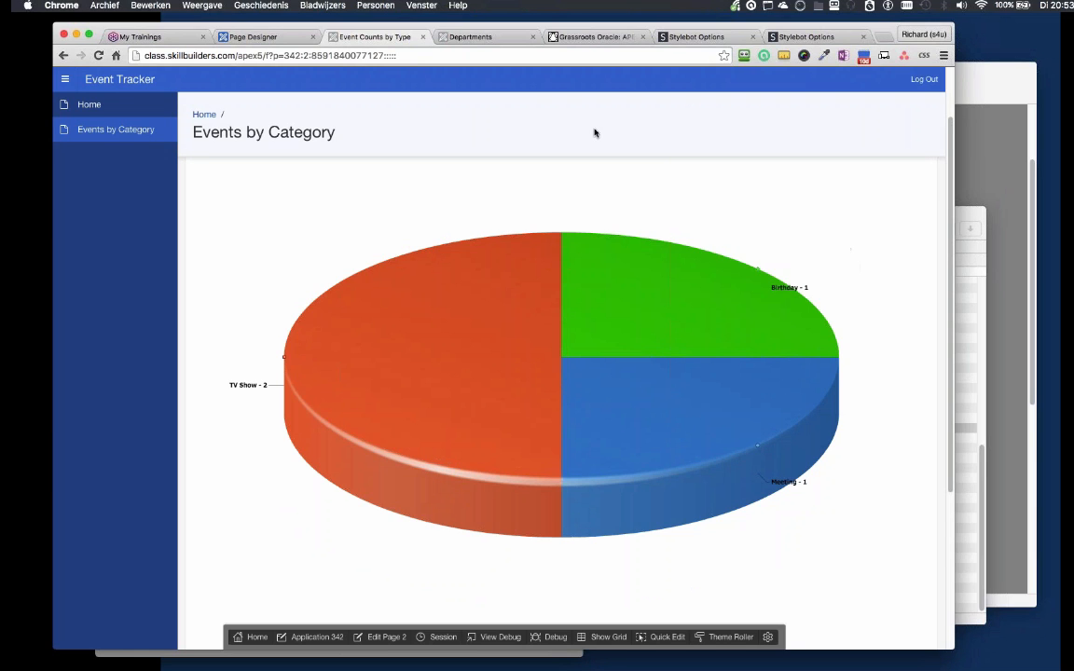
Return to Page Designer, delete the Event Counts by Type region from page 2, and save the page
{"action": "left_click", "coordinate": [261, 37]}
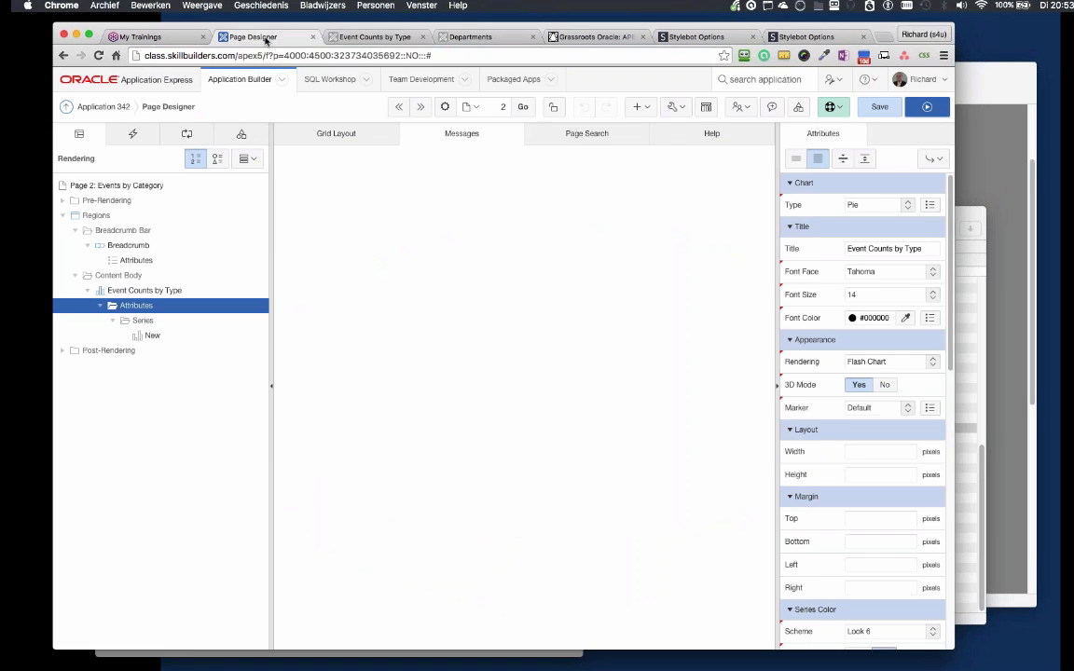
{"action": "right_click", "coordinate": [121, 290]}
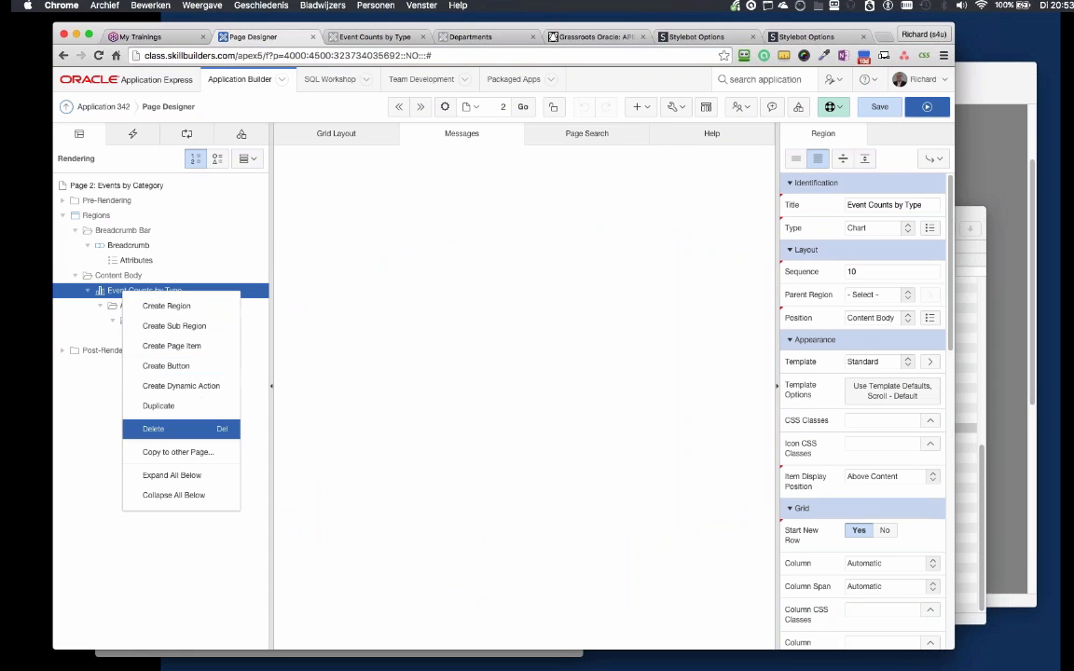
{"action": "left_click", "coordinate": [200, 430]}
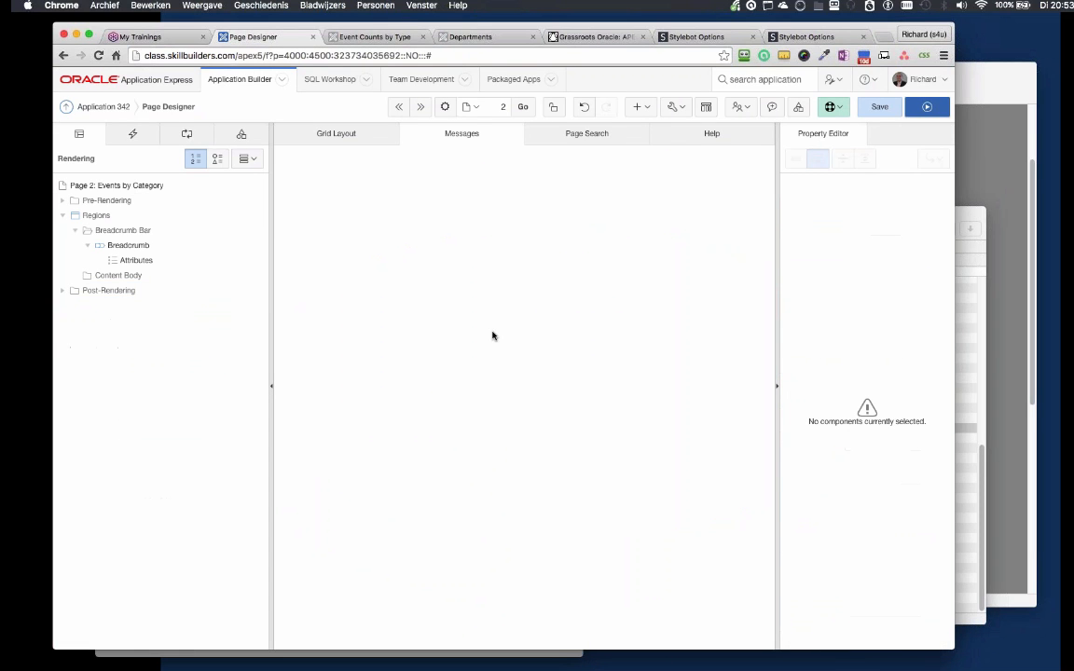
{"action": "left_click", "coordinate": [877, 108]}
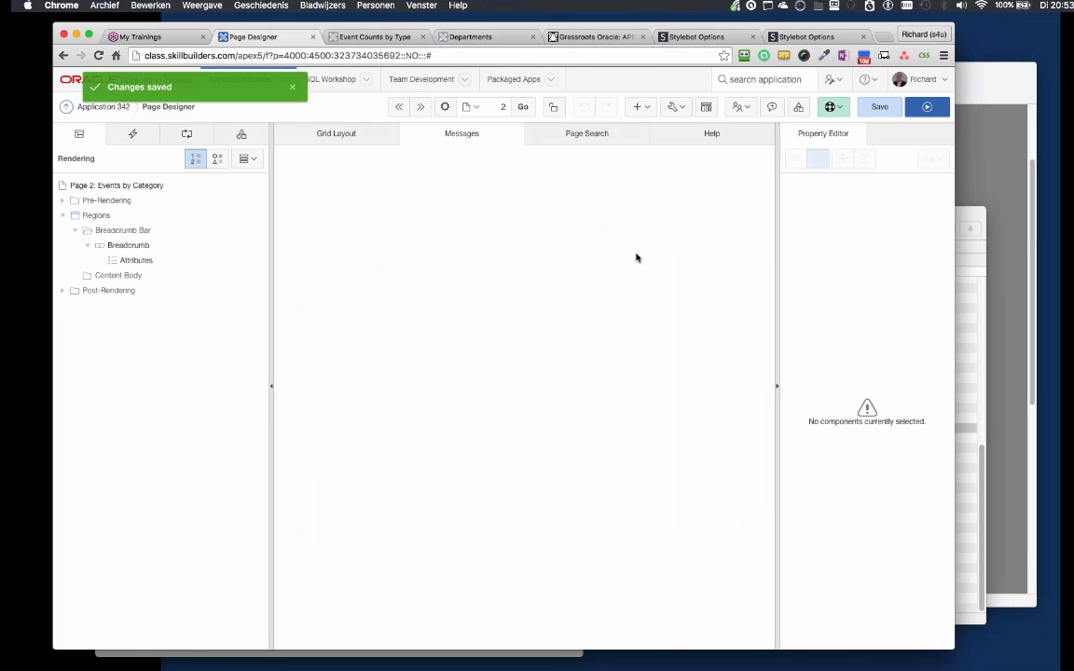
Switch page 2 to the component view and start creating a new region of type Chart
{"action": "left_click", "coordinate": [706, 107]}
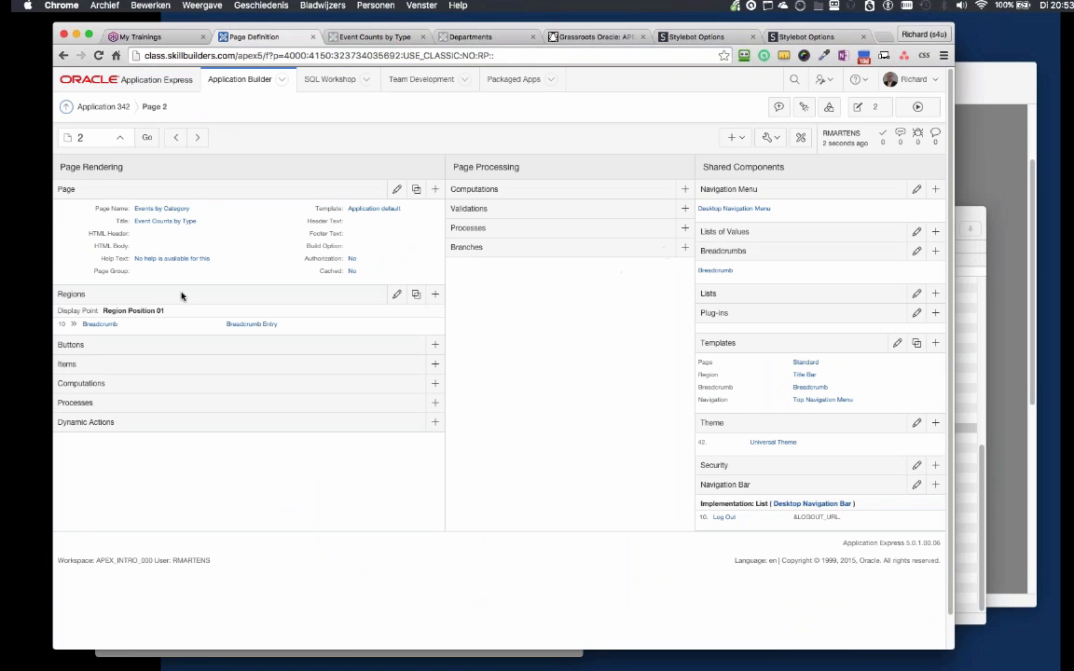
{"action": "left_click", "coordinate": [435, 294]}
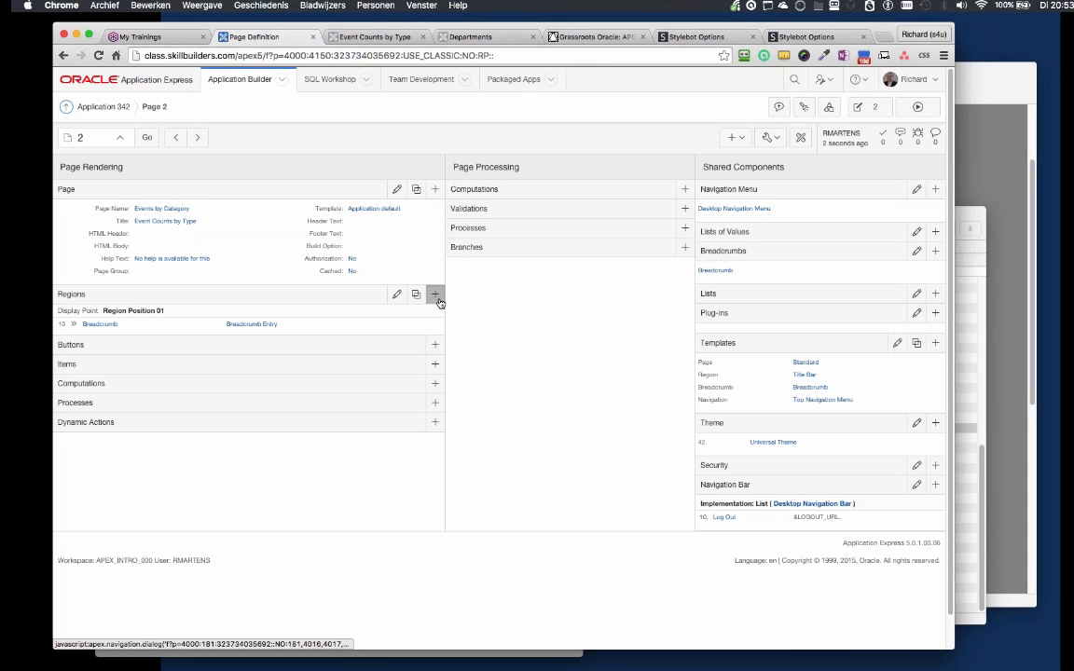
{"action": "left_click", "coordinate": [438, 302]}
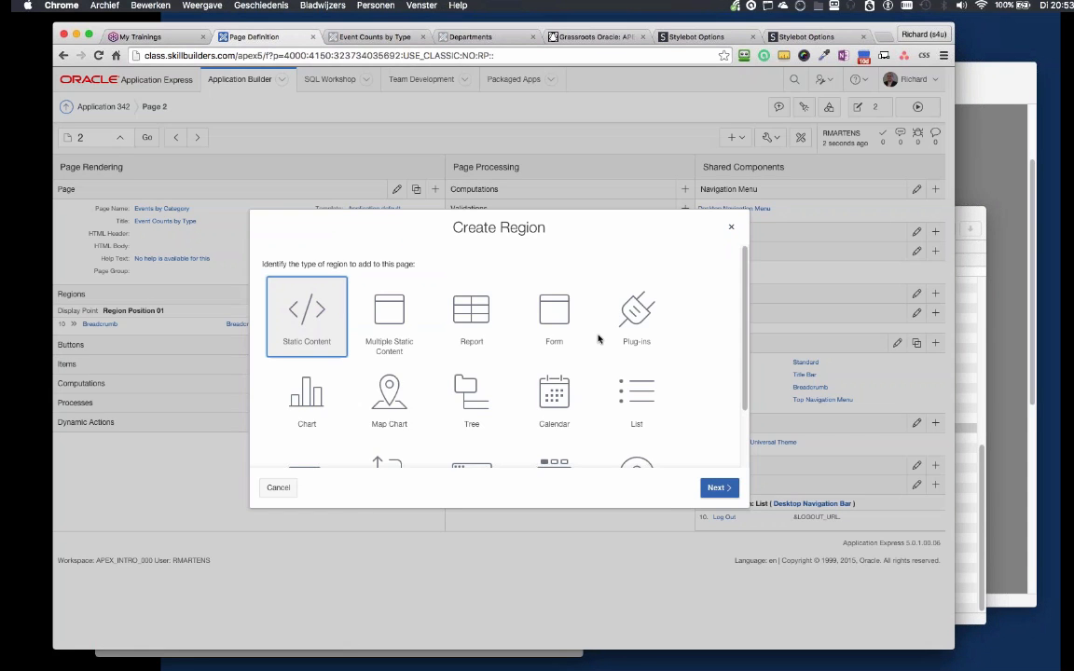
{"action": "scroll", "coordinate": [599, 340], "scroll_direction": "down", "scroll_amount": 2}
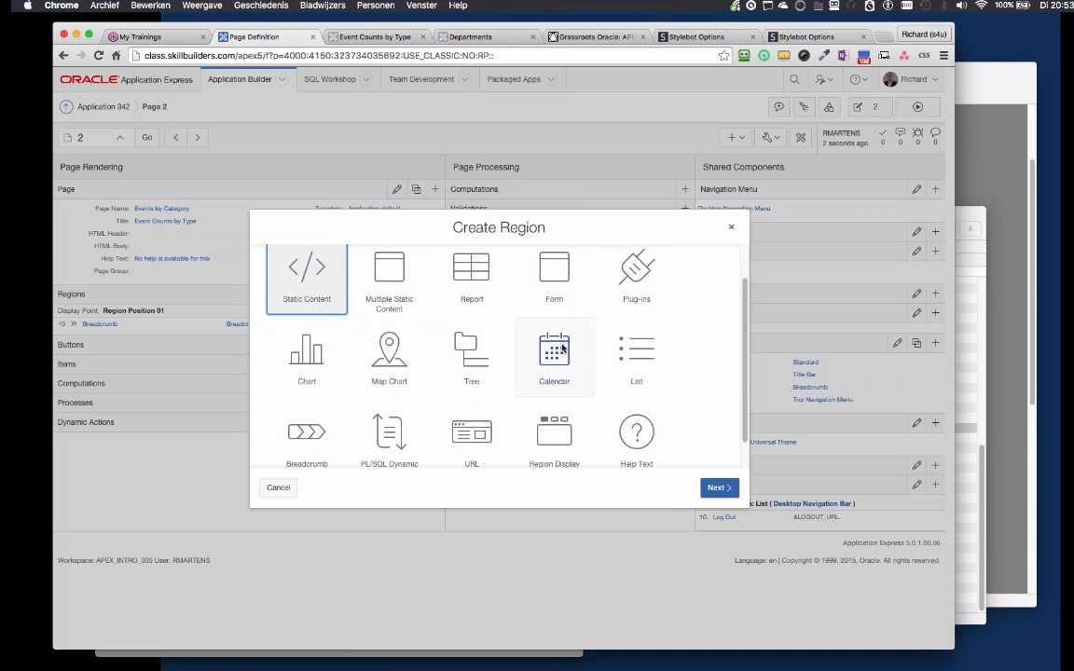
{"action": "left_click", "coordinate": [308, 358]}
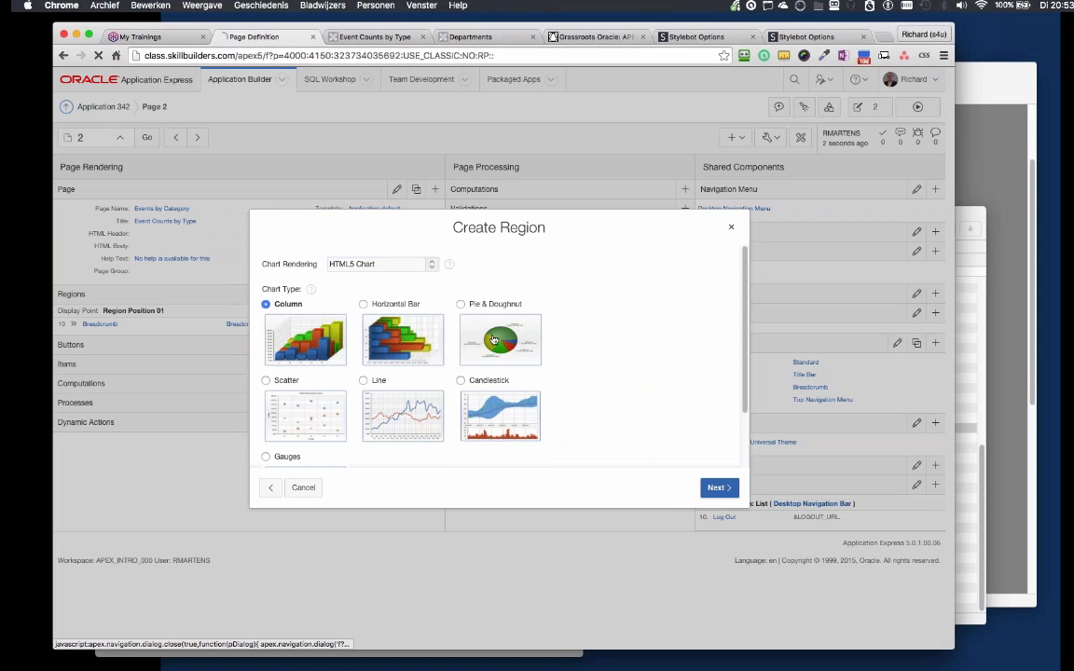
Set the new region's chart rendering to Flash Chart and choose the 3D Pie type under Pie & Doughnut
{"action": "left_click", "coordinate": [494, 340]}
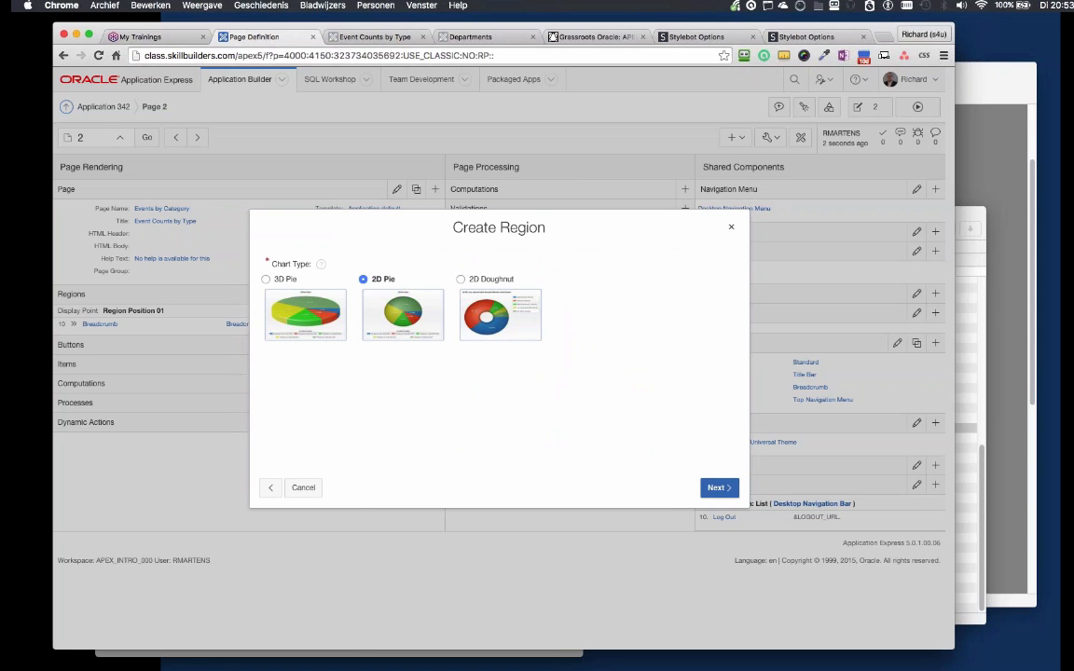
{"action": "left_click", "coordinate": [271, 488]}
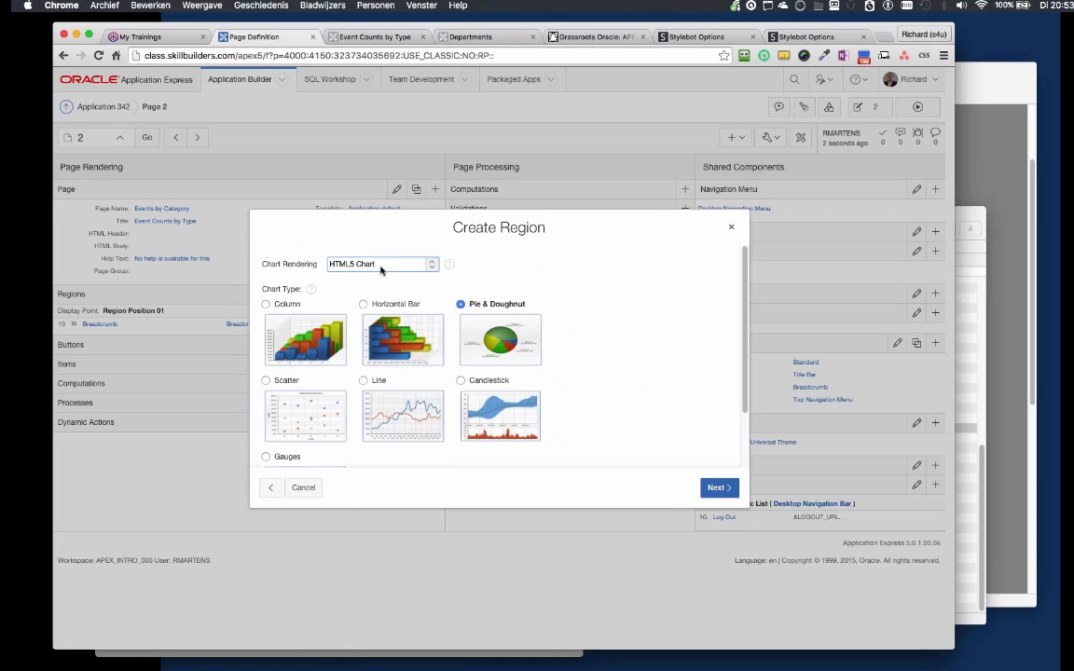
{"action": "left_click", "coordinate": [380, 270]}
{"action": "left_click", "coordinate": [353, 250]}
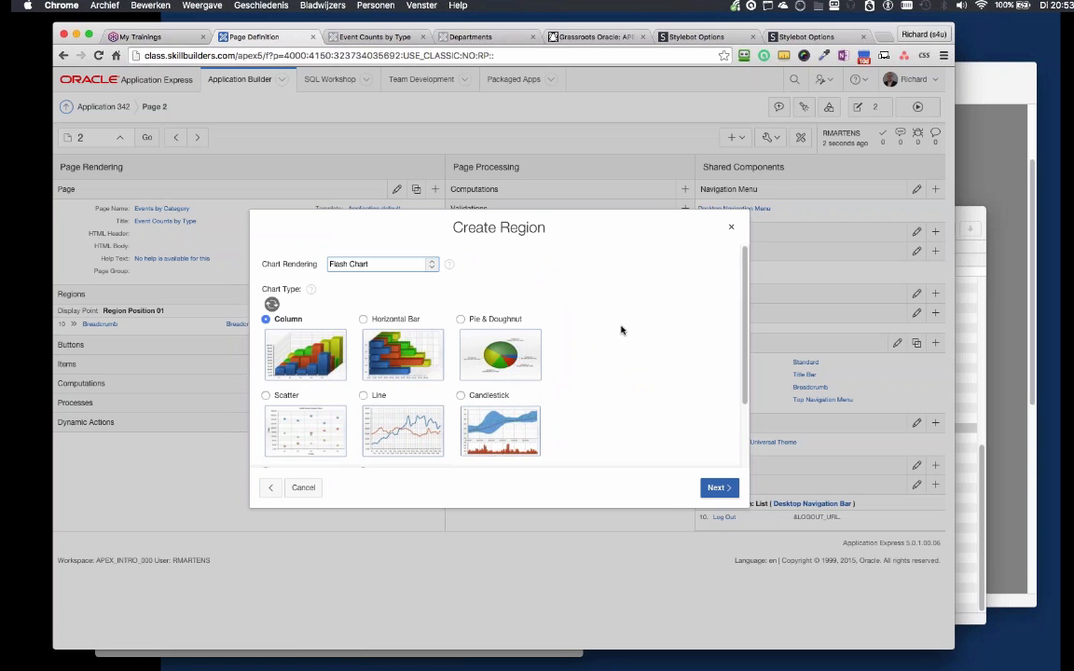
{"action": "left_click", "coordinate": [461, 318]}
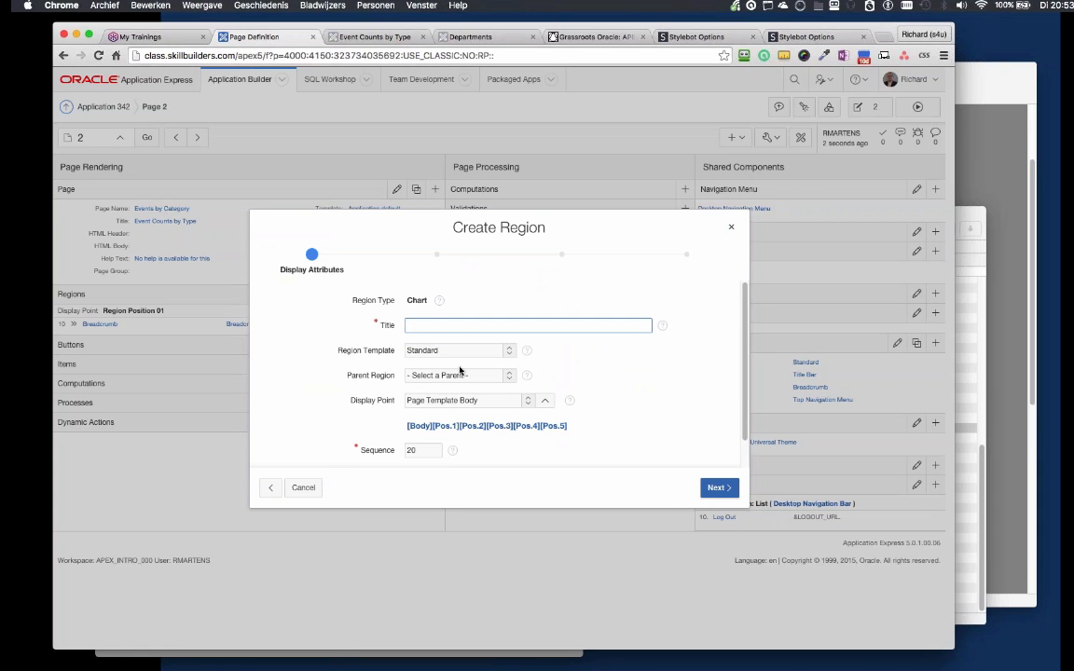
Copy the region name from WorkshopM05.pdf in Skim and, back in Chrome, title the chart region Event Counts by Type
{"action": "key", "text": "super+Tab"}
{"action": "key", "text": "super+Tab"}
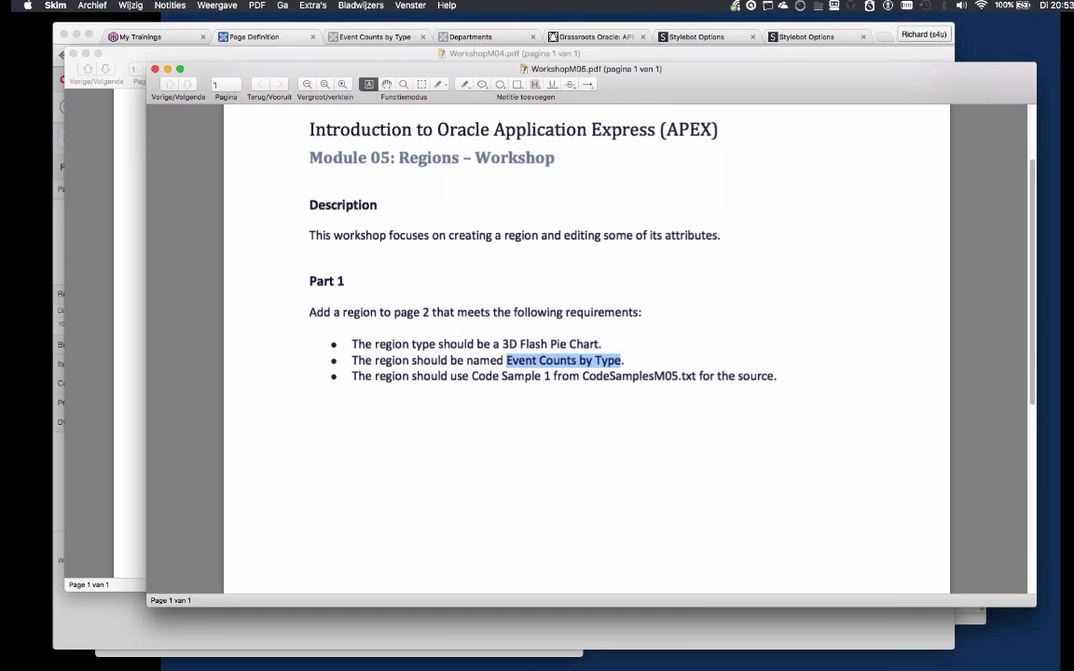
{"action": "right_click", "coordinate": [544, 347]}
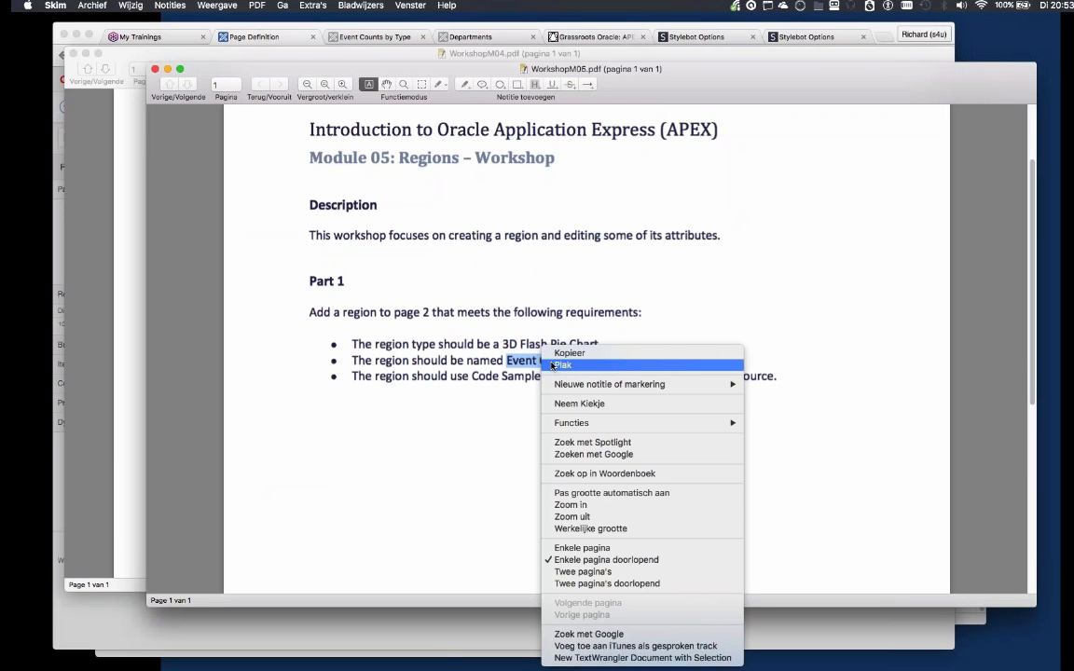
{"action": "left_click", "coordinate": [569, 353]}
{"action": "key", "text": "super+Tab"}
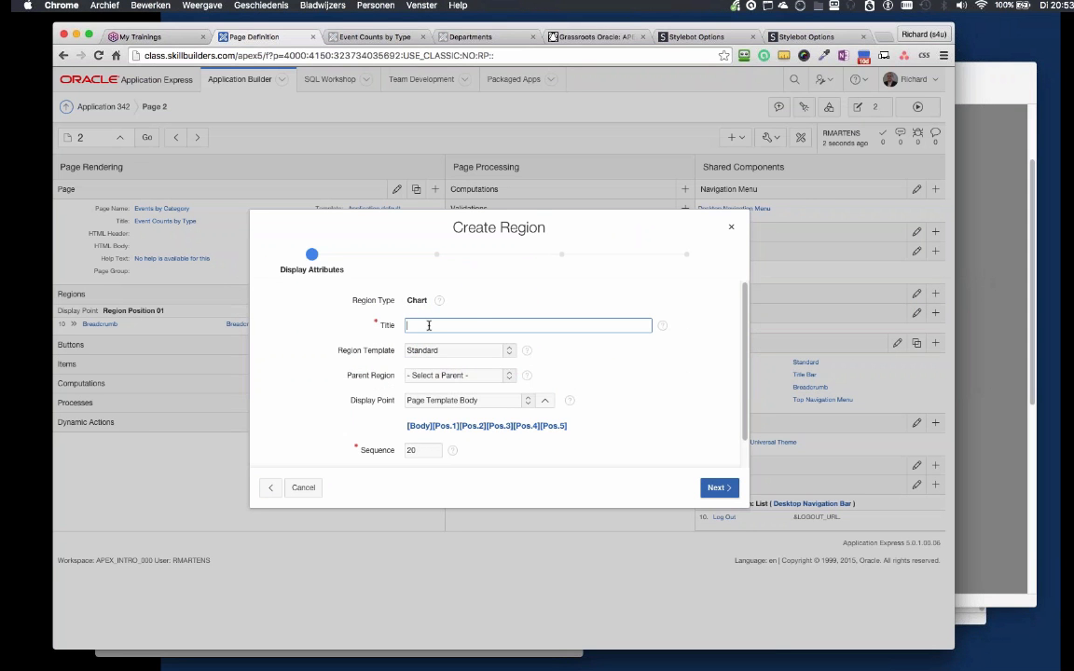
{"action": "type", "text": "Event Counts by Type"}
{"action": "left_click", "coordinate": [718, 487]}
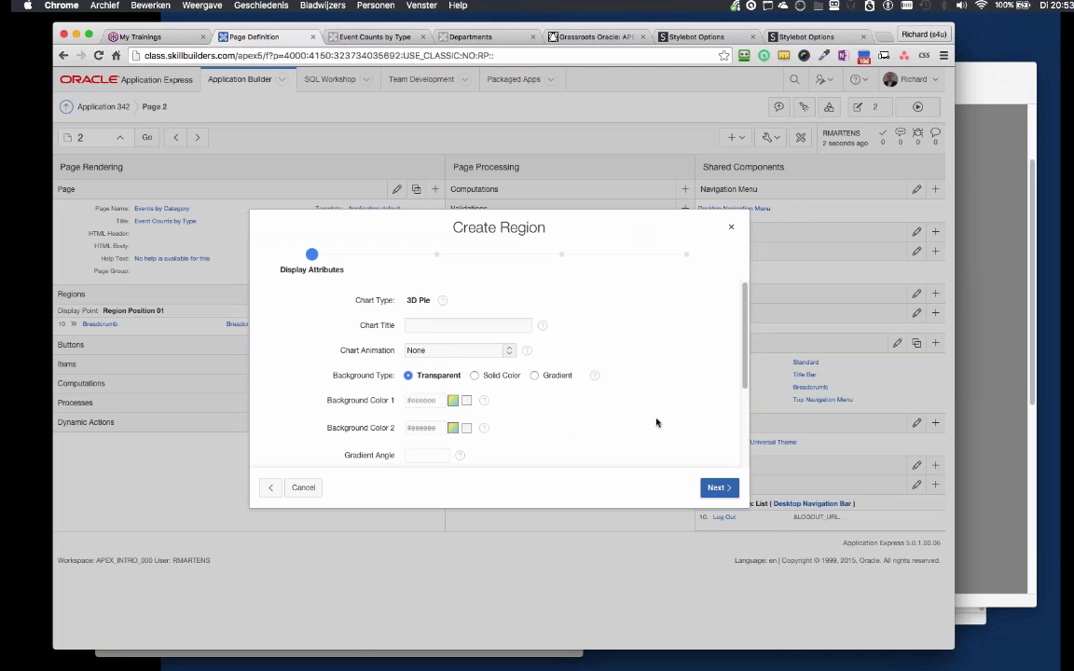
Title the chart "Event count by type", set its animation to Show, and accept the remaining display attributes
{"action": "left_click", "coordinate": [457, 324]}
{"action": "type", "text": "Event count"}
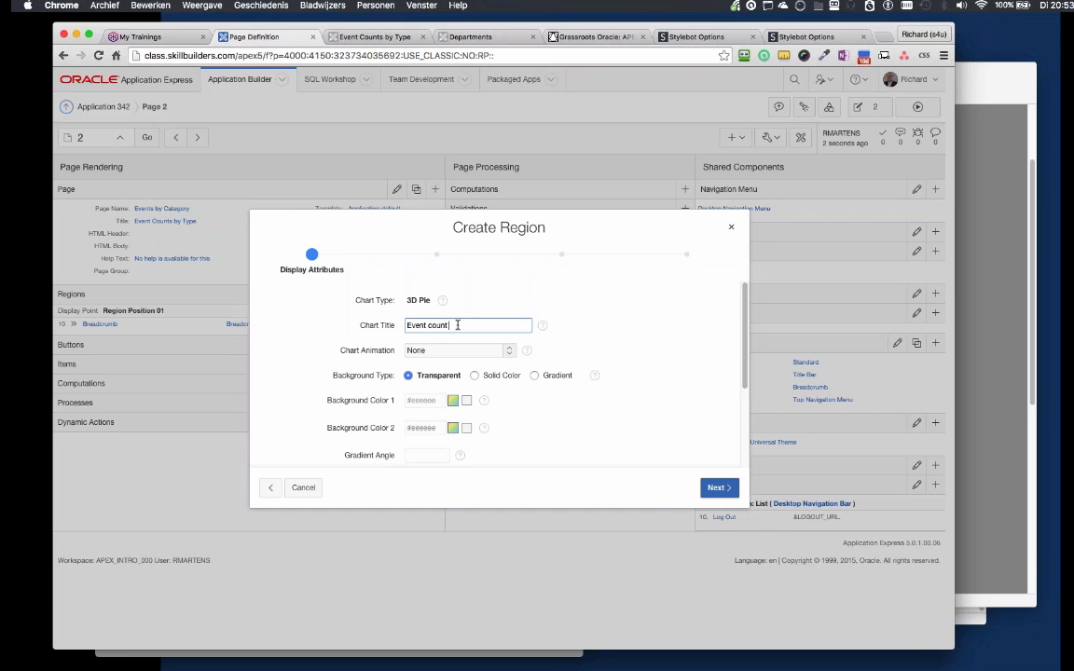
{"action": "type", "text": " by type"}
{"action": "left_click", "coordinate": [462, 351]}
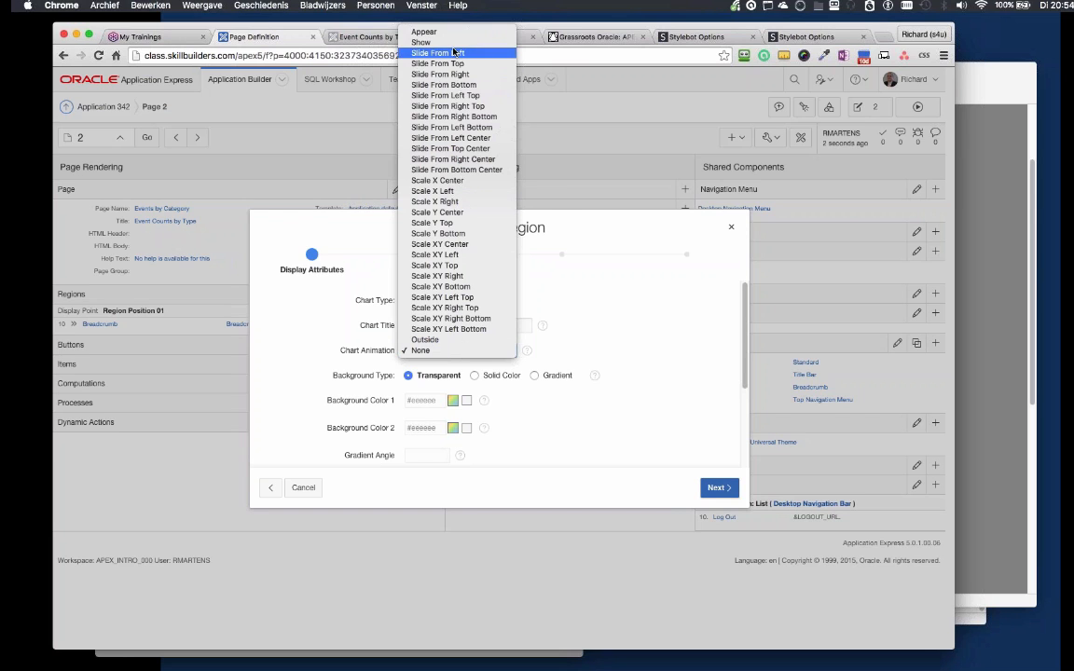
{"action": "left_click", "coordinate": [421, 42]}
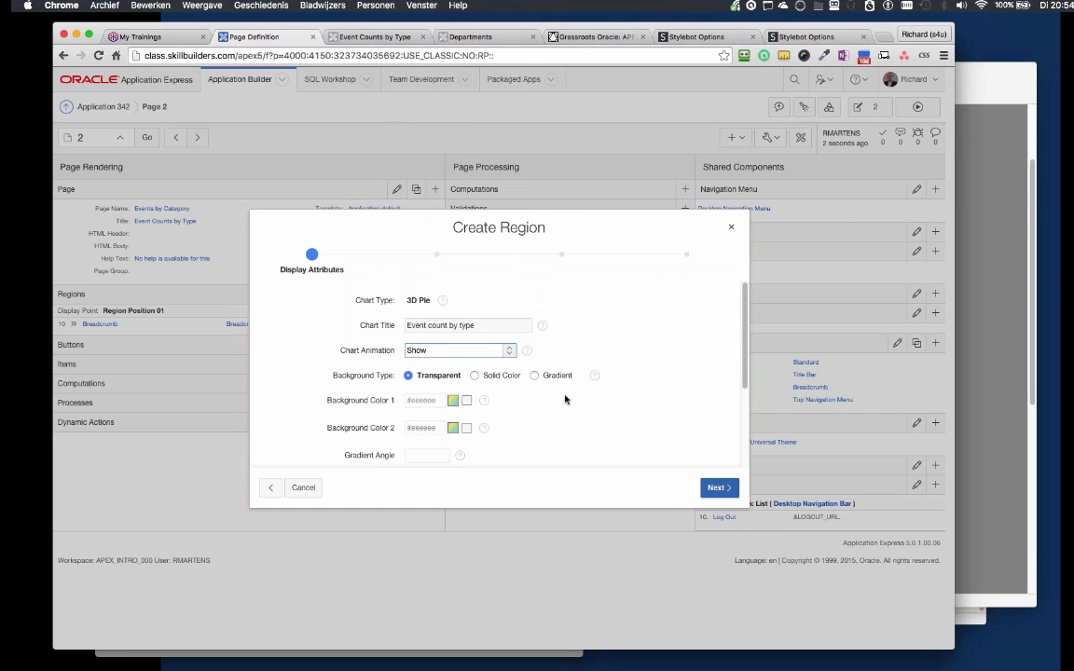
{"action": "scroll", "coordinate": [679, 416], "scroll_direction": "down", "scroll_amount": 3}
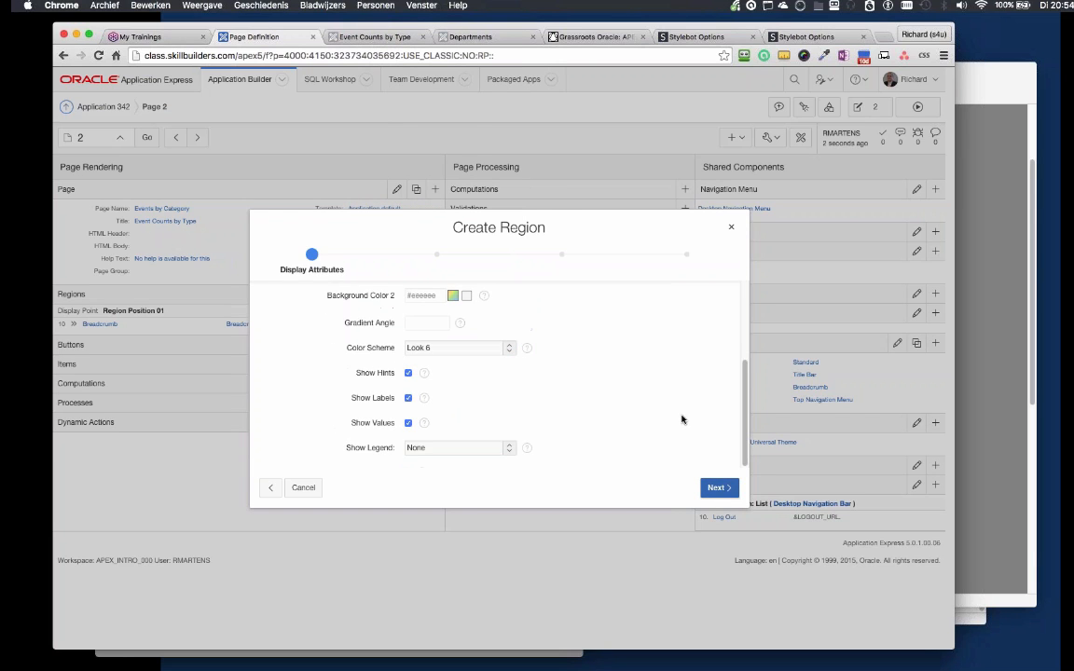
{"action": "left_click", "coordinate": [725, 488]}
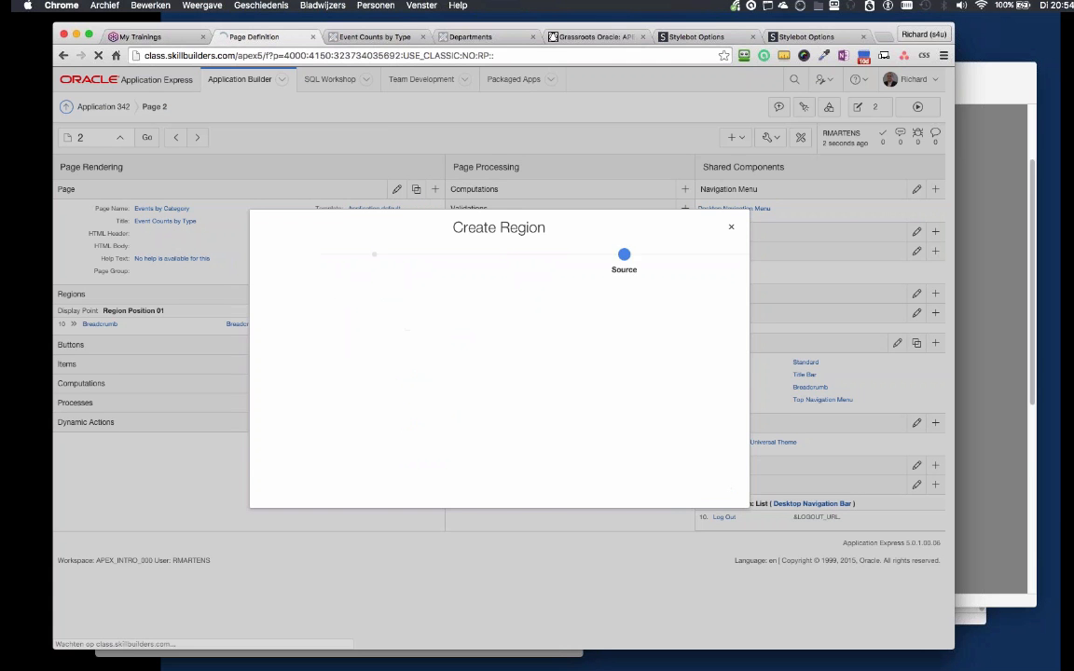
Switch to Path Finder and copy the selected Code Sample 1 query from CodeSamplesM05.txt
{"action": "key", "text": "super+Tab"}
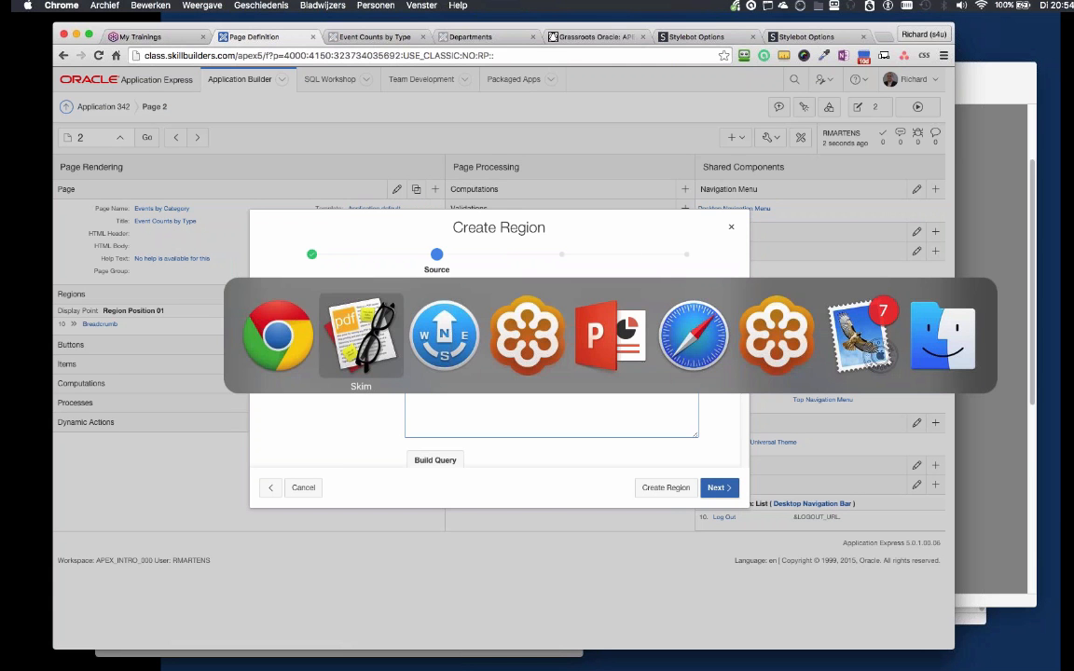
{"action": "key", "text": "super+Tab"}
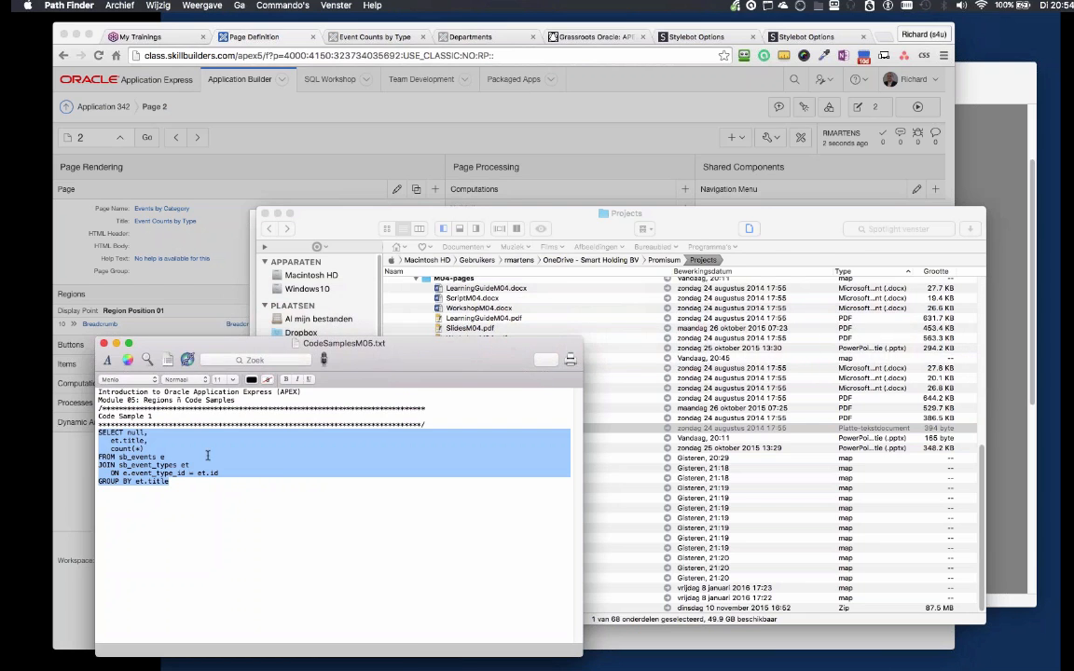
{"action": "right_click", "coordinate": [213, 458]}
{"action": "left_click", "coordinate": [235, 505]}
Return to Chrome, paste the query as the chart's source, and create the region without a display condition
{"action": "key", "text": "super+Tab"}
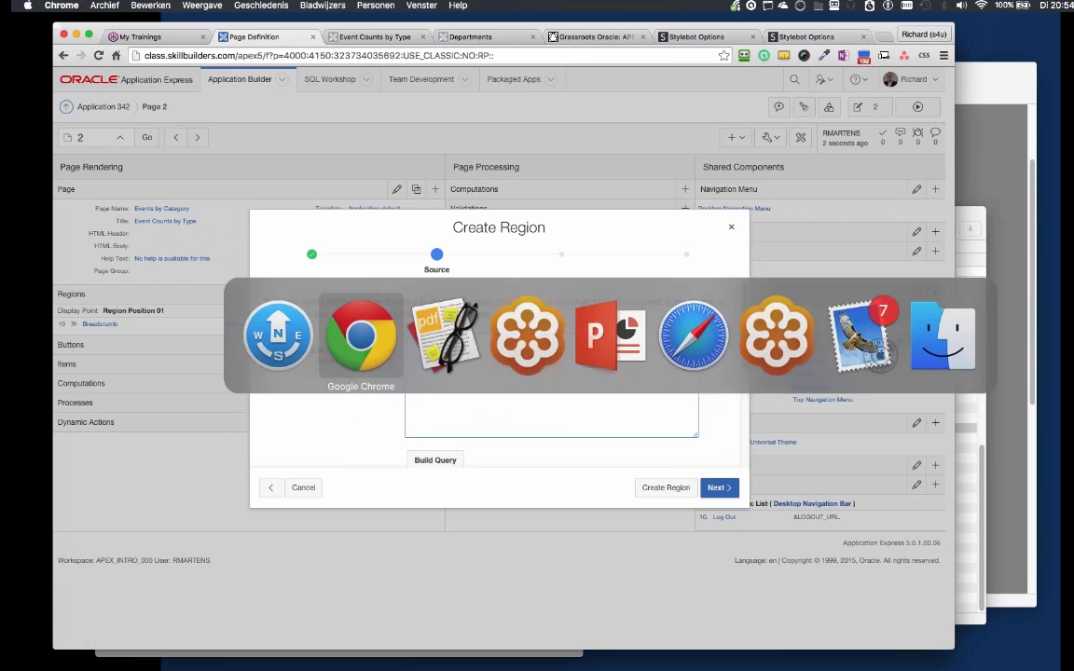
{"action": "key", "text": "super+v"}
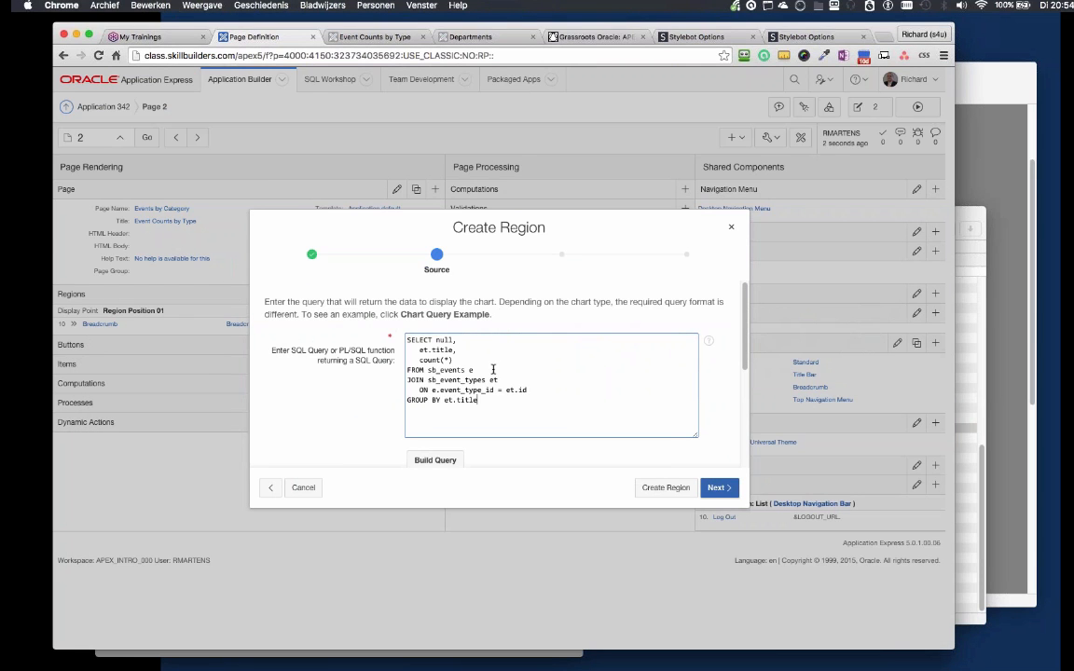
{"action": "left_click", "coordinate": [718, 488]}
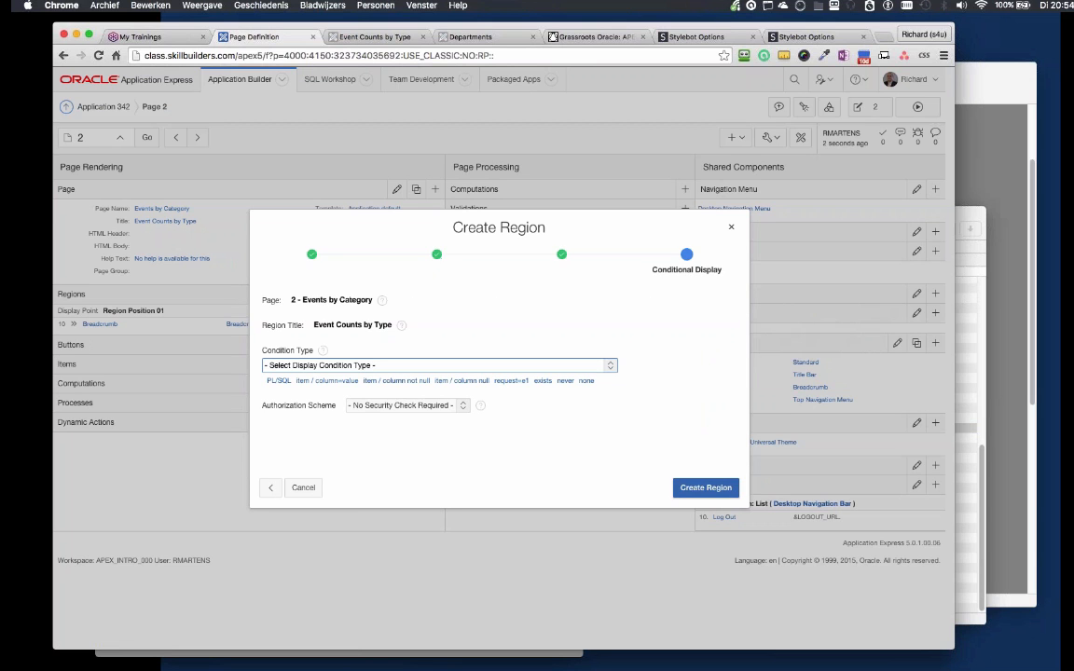
{"action": "left_click", "coordinate": [706, 488]}
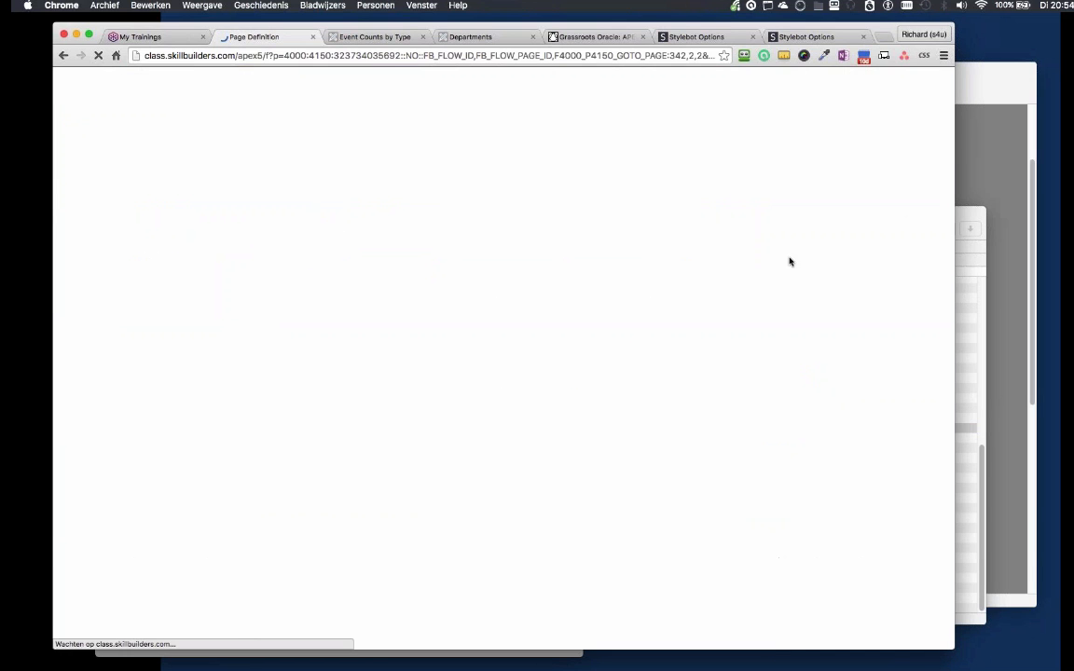
Run page 2 to check the new 3D pie chart, and reopen the page in Page Designer
{"action": "left_click", "coordinate": [918, 107]}
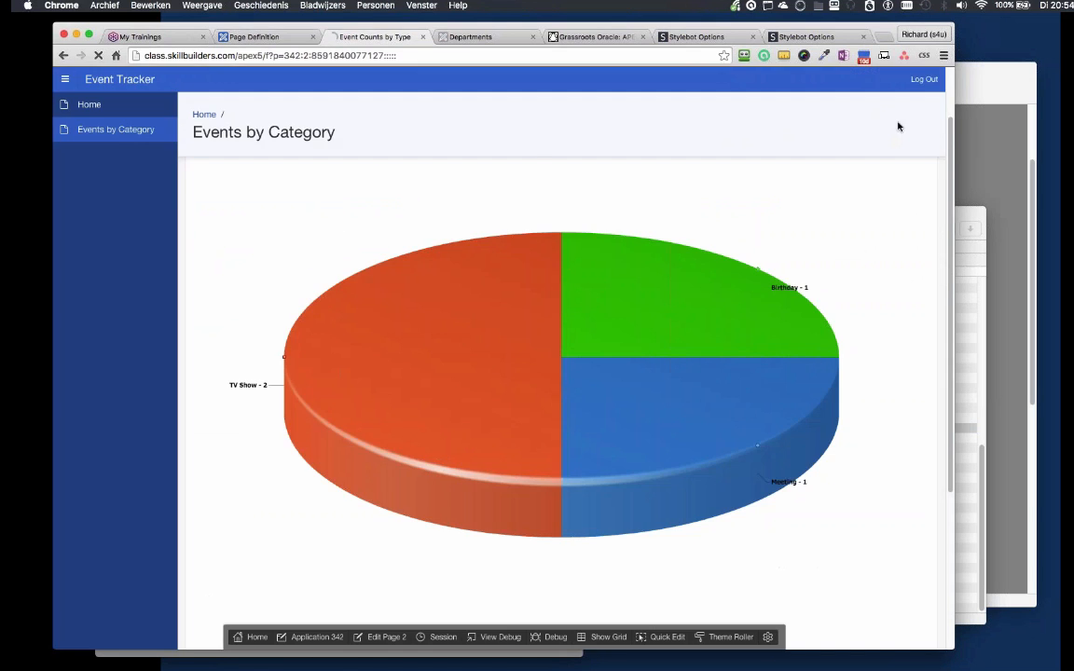
{"action": "left_click", "coordinate": [549, 264]}
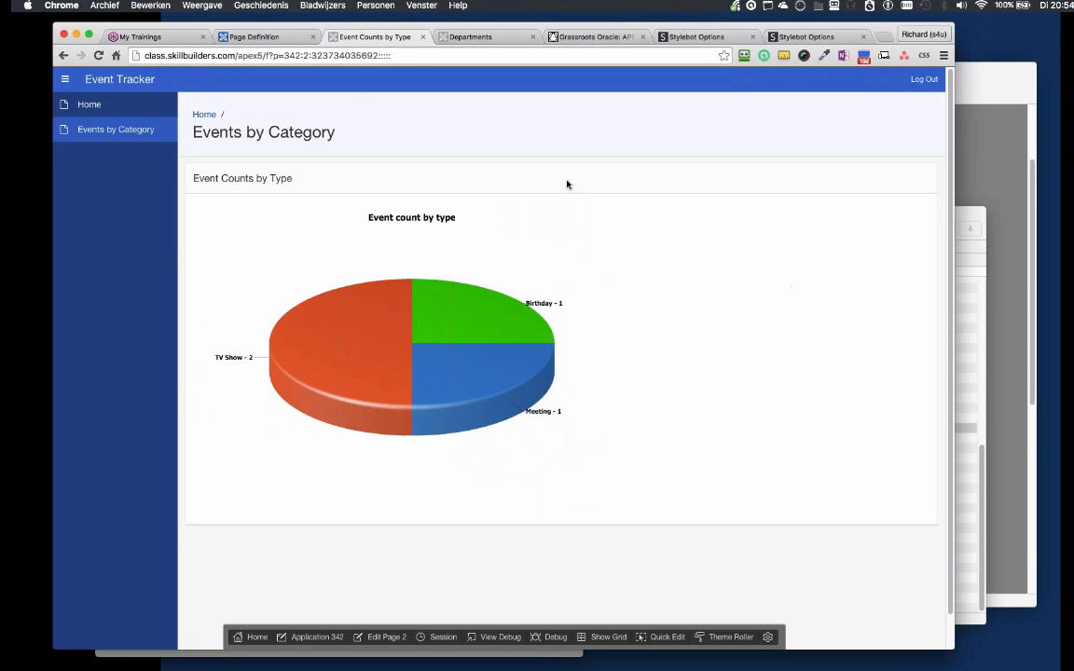
{"action": "left_click", "coordinate": [261, 37]}
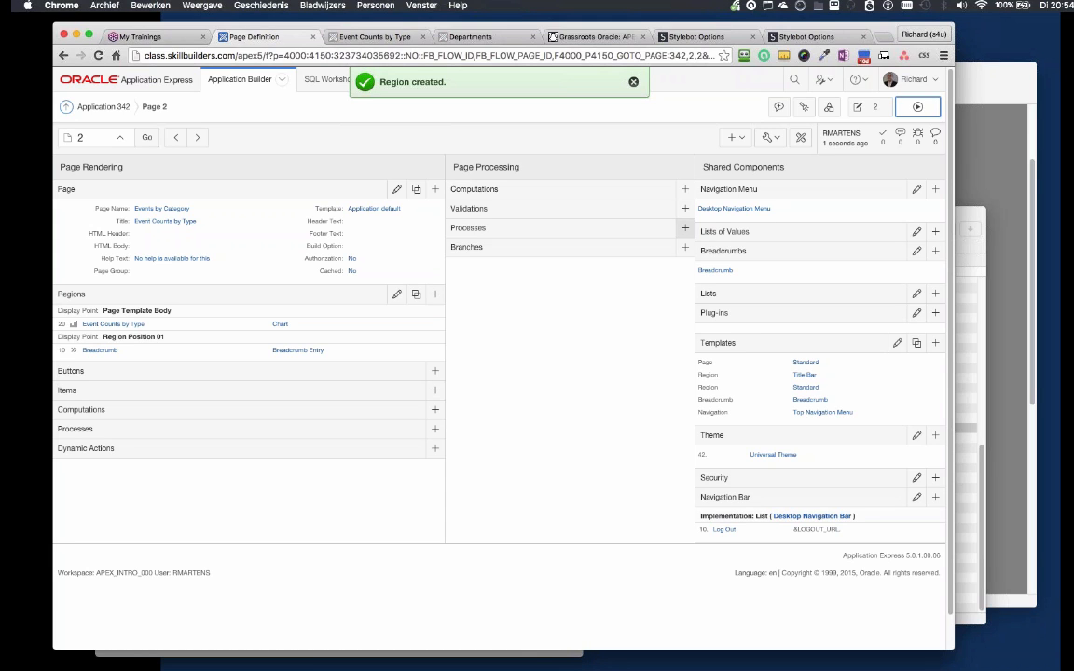
{"action": "left_click", "coordinate": [800, 139]}
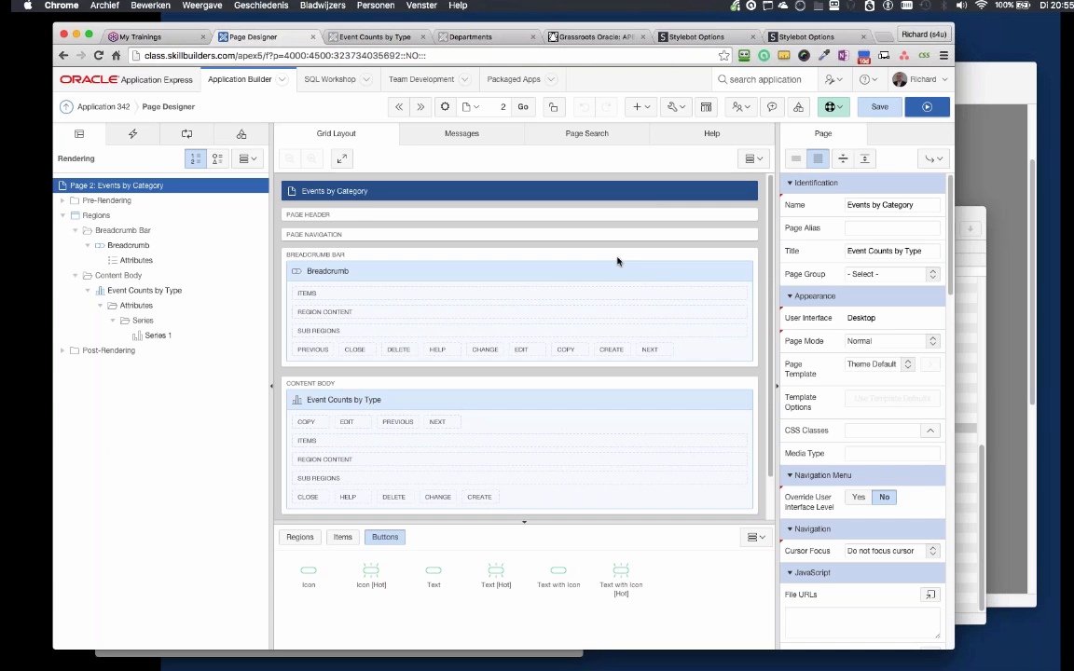
Switch to Skim to consult the workshop instructions
{"action": "key", "text": "super+Tab"}
{"action": "key", "text": "super+Tab"}
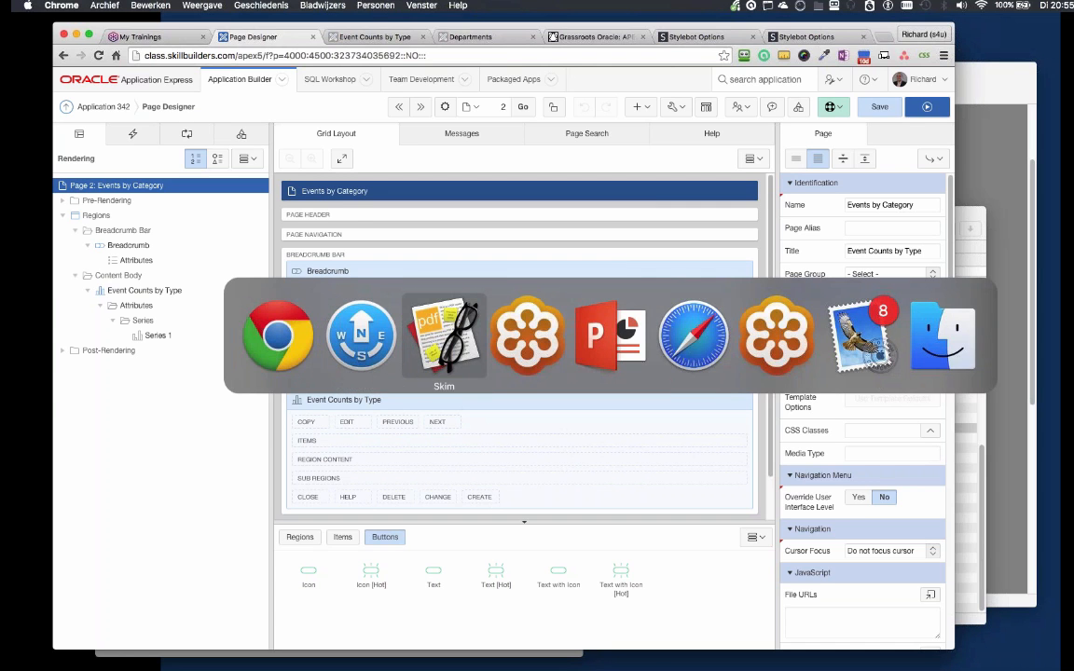